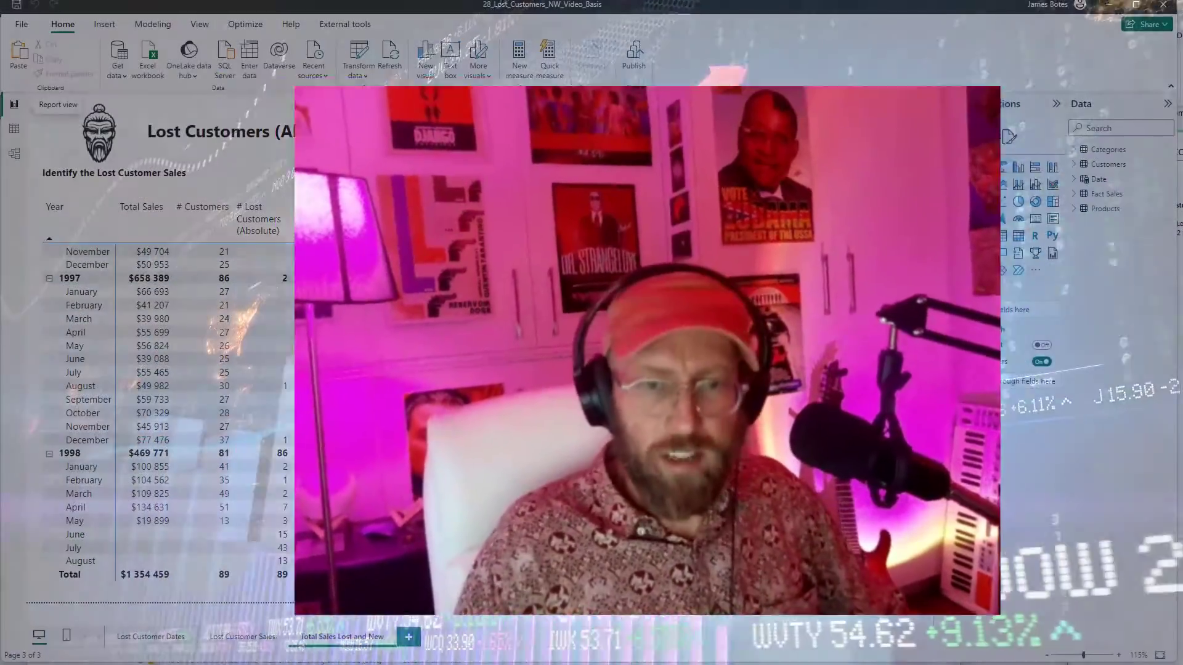
Examine the numbers of lost customers and their lost sales by year and month across the whole matrix
{"action": "scroll", "coordinate": [197, 259], "scroll_direction": "up", "scroll_amount": 2}
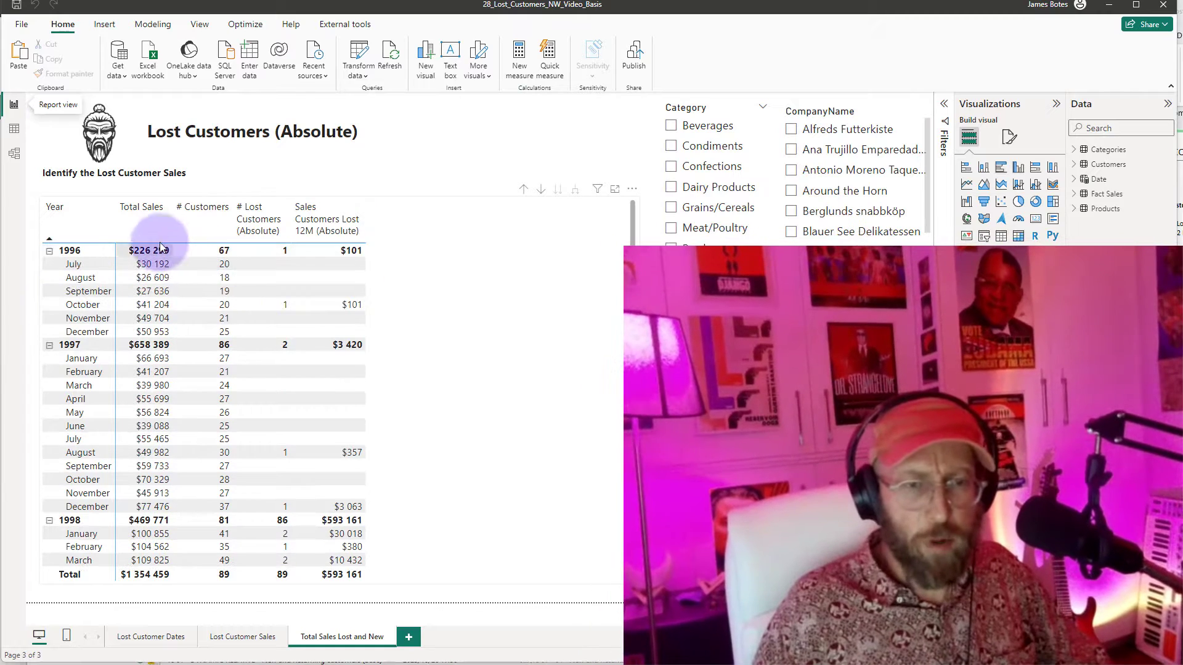
{"action": "scroll", "coordinate": [161, 259], "scroll_direction": "down", "scroll_amount": 2}
{"action": "scroll", "coordinate": [175, 283], "scroll_direction": "up", "scroll_amount": 2}
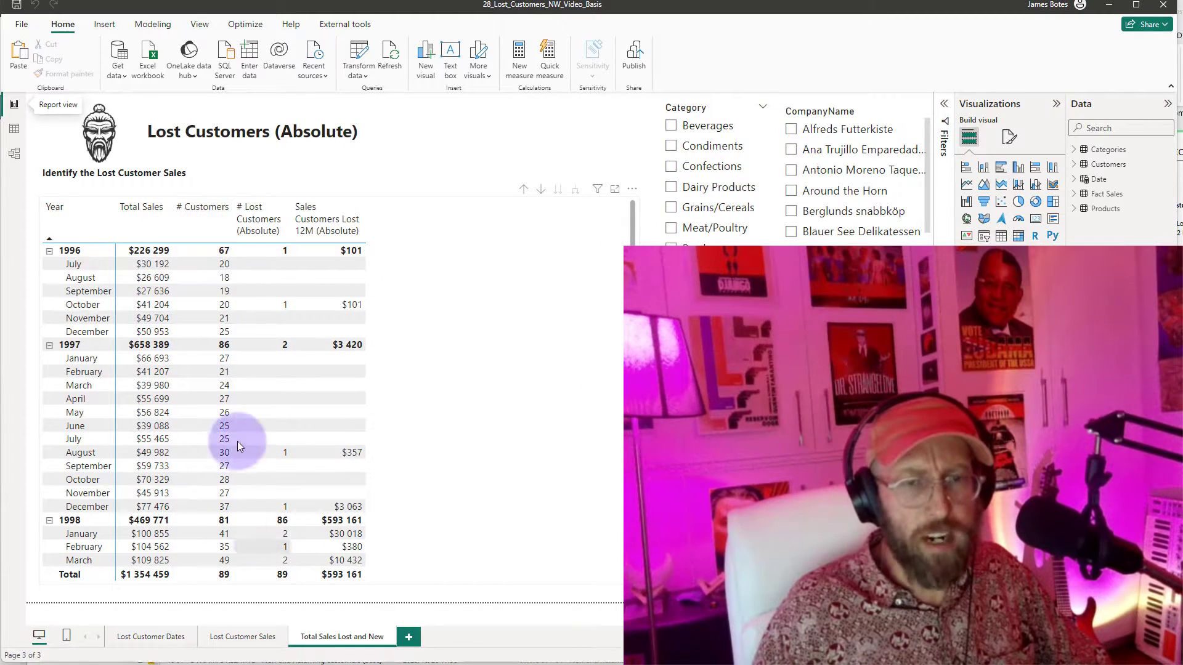
{"action": "left_click", "coordinate": [280, 211]}
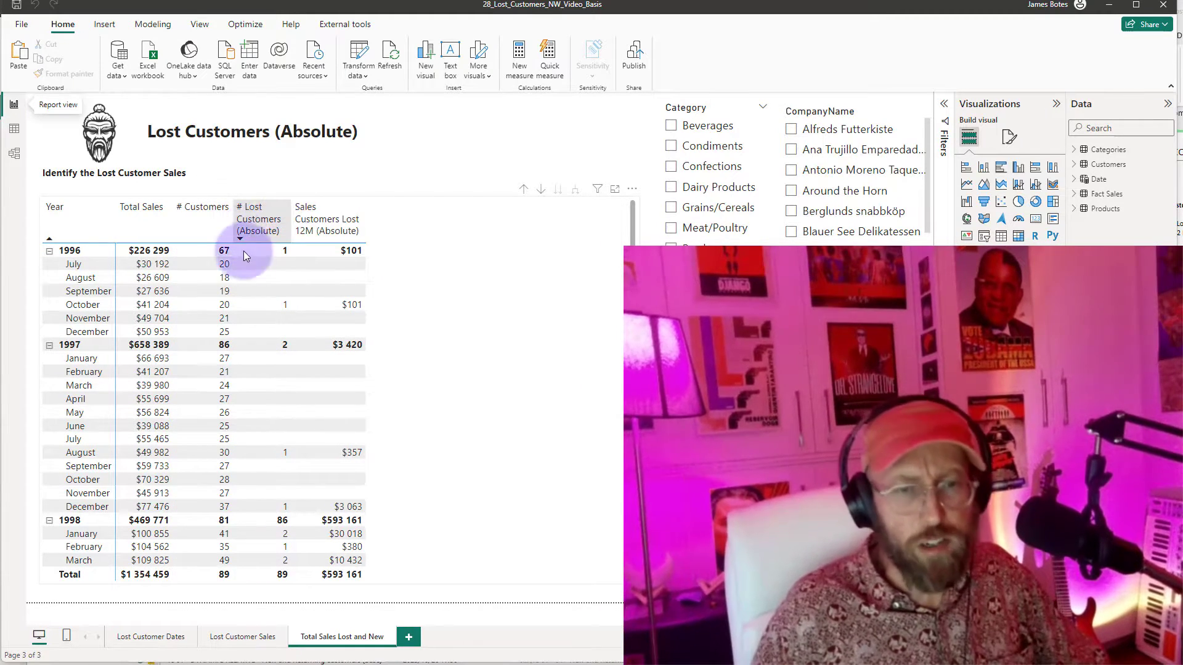
{"action": "mouse_move", "coordinate": [221, 197]}
{"action": "left_mouse_down"}
{"action": "mouse_move", "coordinate": [223, 607]}
{"action": "mouse_move", "coordinate": [398, 194]}
{"action": "mouse_move", "coordinate": [402, 210]}
{"action": "left_mouse_up"}
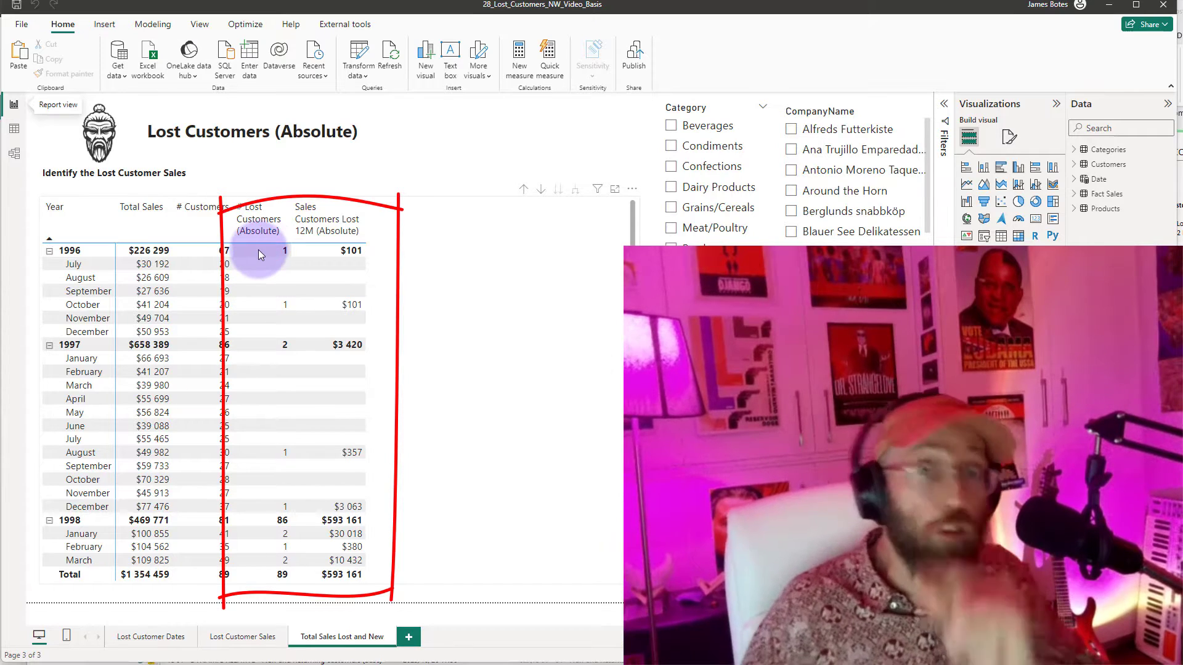
{"action": "scroll", "coordinate": [264, 271], "scroll_direction": "down", "scroll_amount": 3}
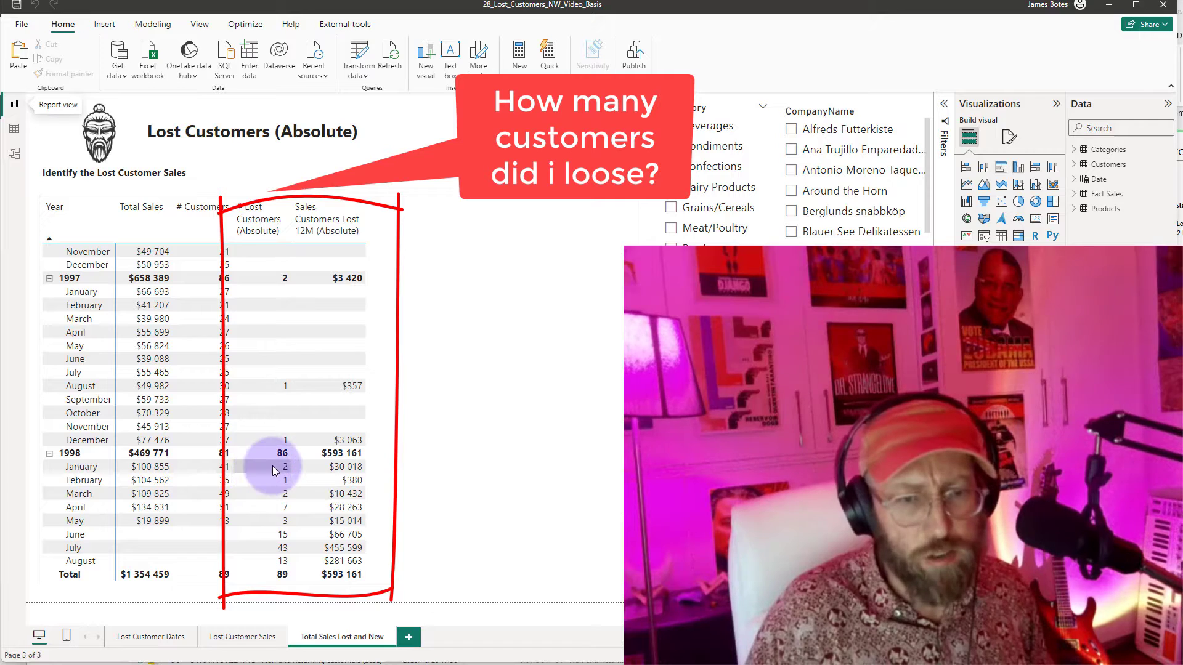
{"action": "scroll", "coordinate": [306, 473], "scroll_direction": "up", "scroll_amount": 3}
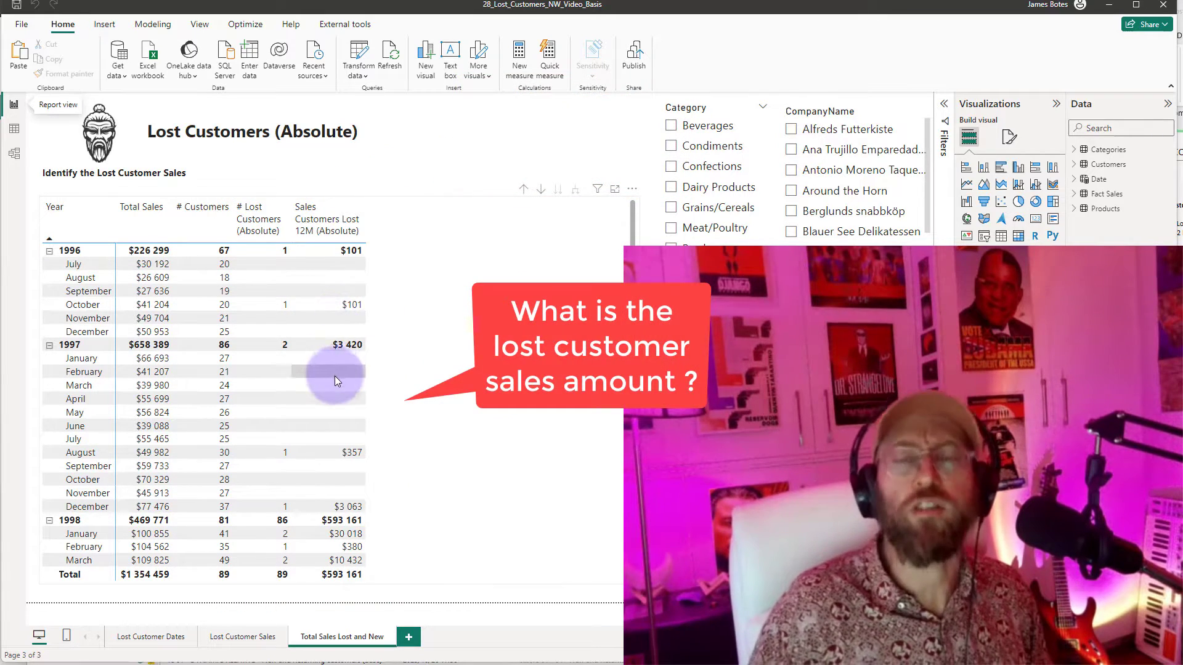
{"action": "scroll", "coordinate": [334, 376], "scroll_direction": "down", "scroll_amount": 3}
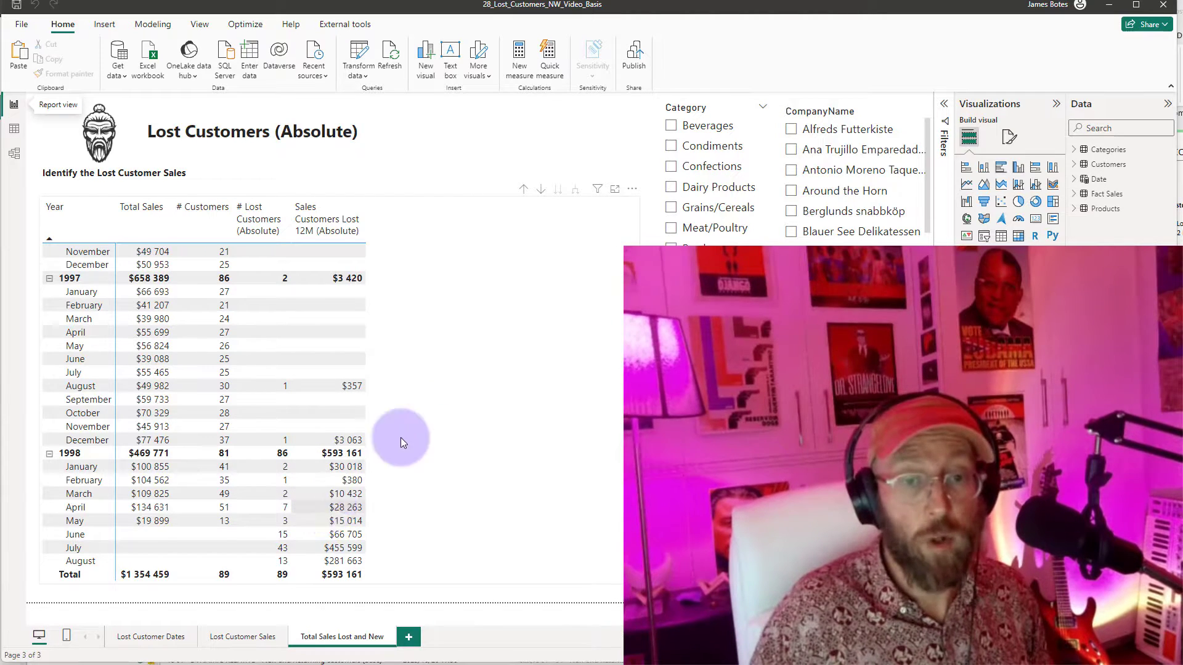
{"action": "scroll", "coordinate": [401, 437], "scroll_direction": "up", "scroll_amount": 3}
{"action": "scroll", "coordinate": [459, 367], "scroll_direction": "down", "scroll_amount": 3}
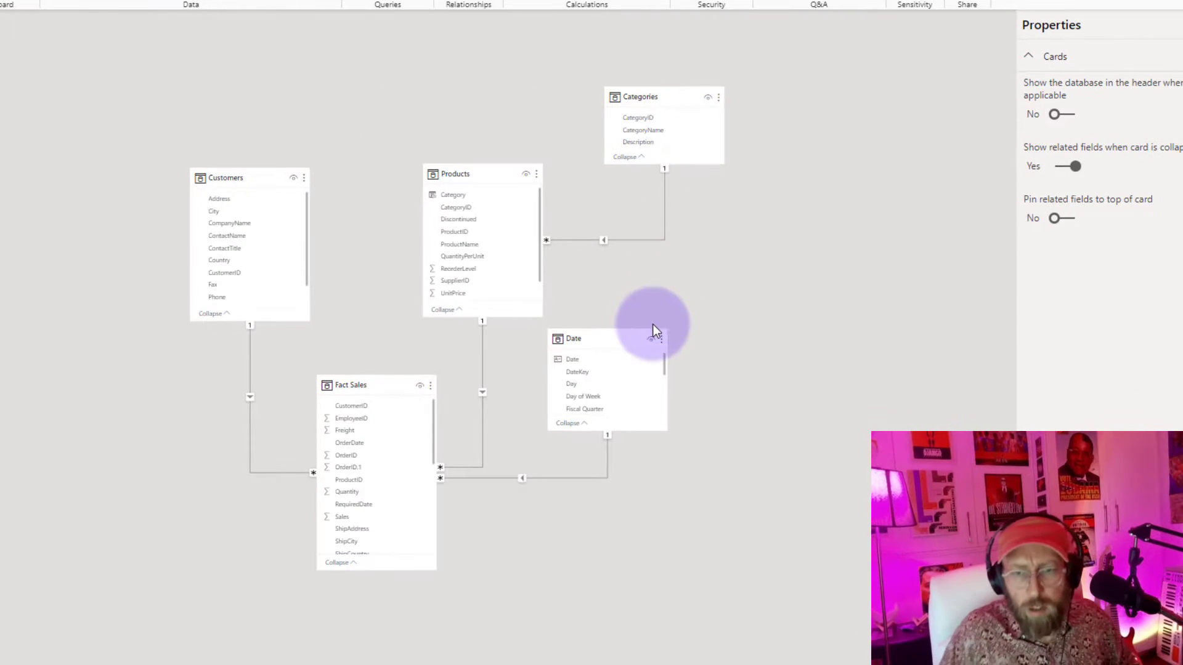
Rearrange the Fact Sales, Customers, Products, Categories and Date tables in the model diagram
{"action": "mouse_move", "coordinate": [372, 382]}
{"action": "left_mouse_down"}
{"action": "mouse_move", "coordinate": [389, 393]}
{"action": "mouse_move", "coordinate": [387, 375]}
{"action": "left_mouse_up"}
{"action": "left_click_drag", "start_coordinate": [233, 177], "coordinate": [236, 205]}
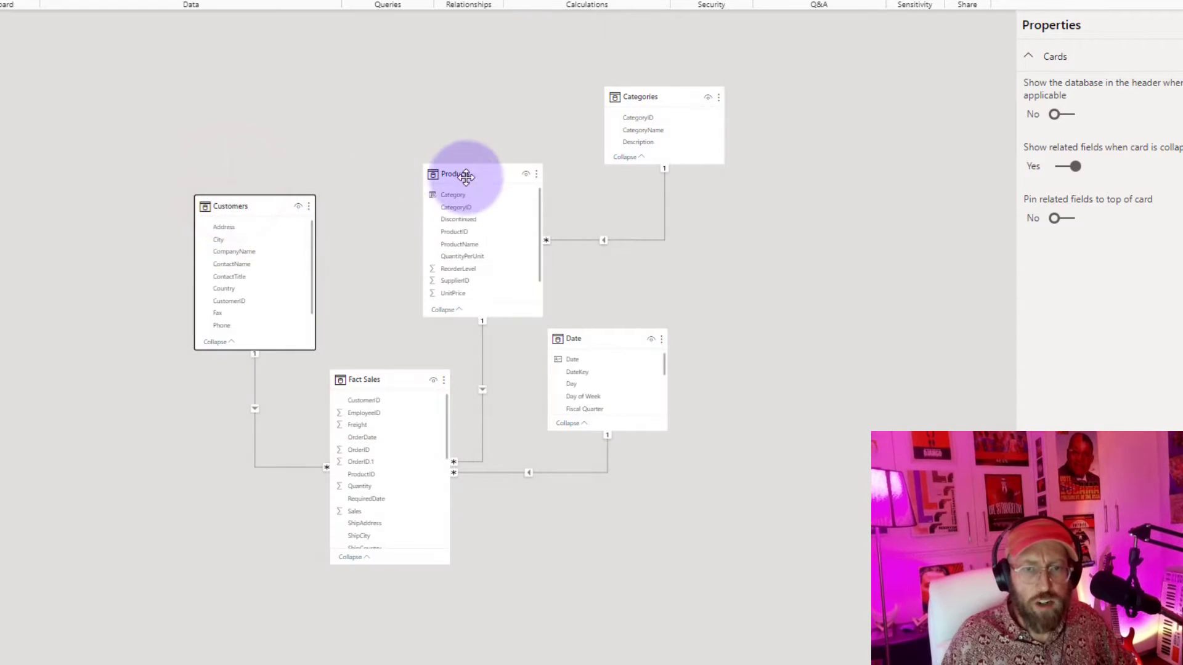
{"action": "left_click_drag", "start_coordinate": [466, 177], "coordinate": [463, 176]}
{"action": "left_click_drag", "start_coordinate": [643, 92], "coordinate": [624, 122]}
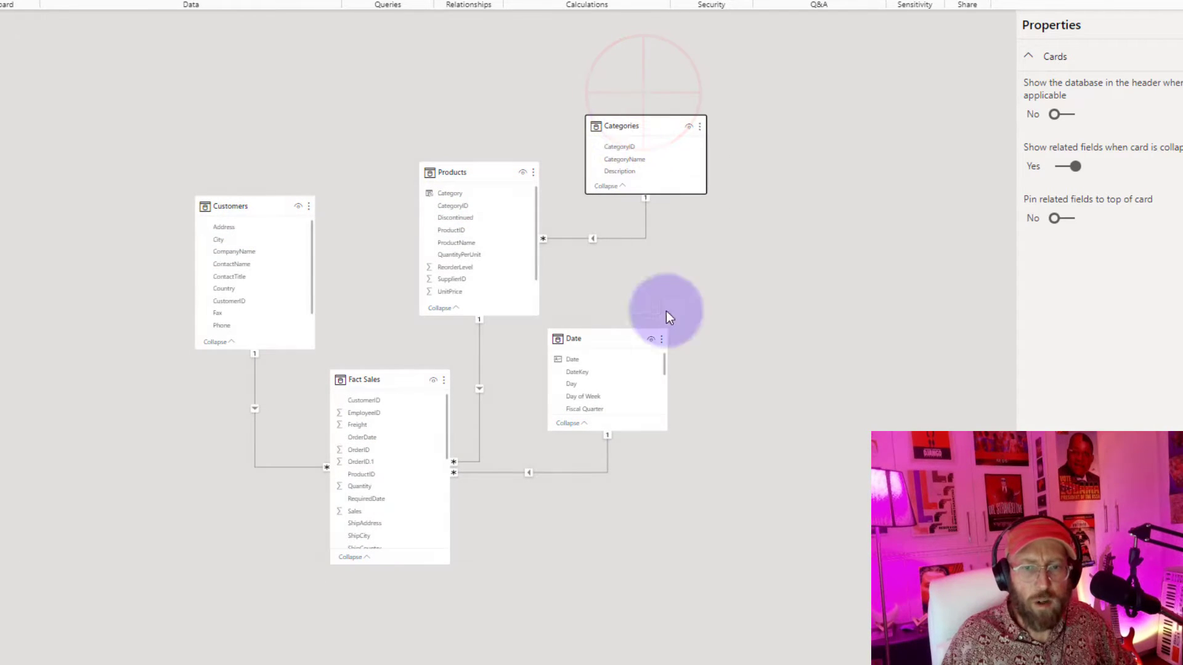
{"action": "left_click_drag", "start_coordinate": [591, 338], "coordinate": [606, 416]}
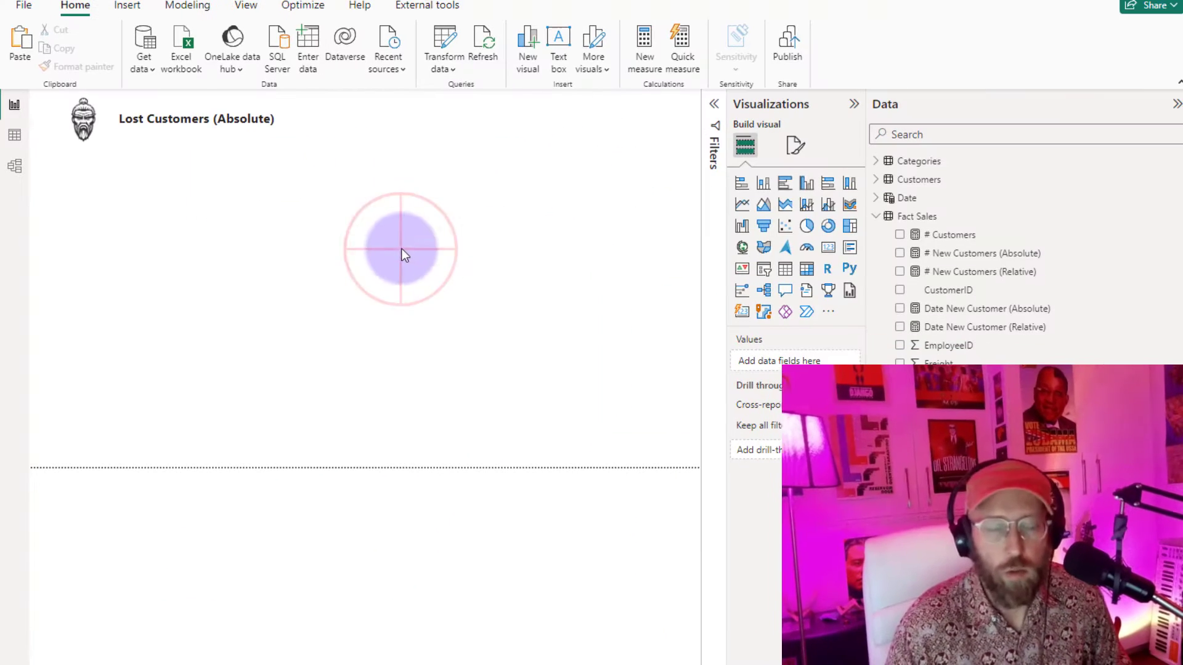
Place a table visual below the report title, fill it with CustomerID and CompanyName from Customers, and enlarge it
{"action": "left_click_drag", "start_coordinate": [231, 201], "coordinate": [101, 216]}
{"action": "left_click", "coordinate": [876, 216]}
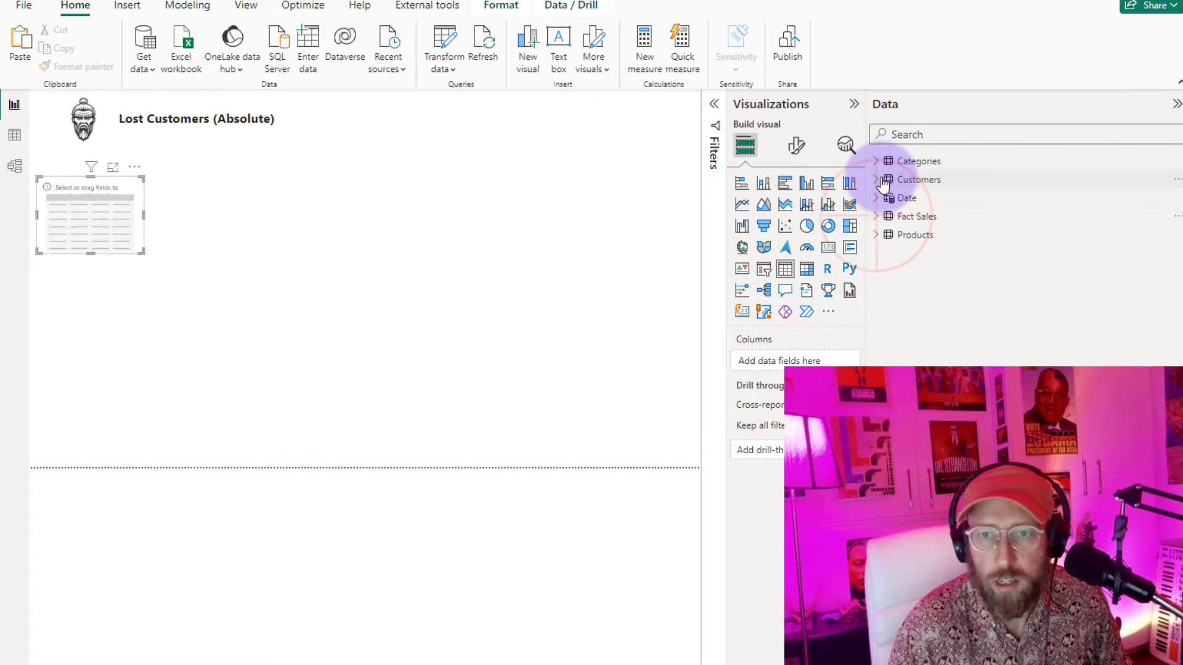
{"action": "left_click", "coordinate": [875, 179]}
{"action": "left_click_drag", "start_coordinate": [973, 315], "coordinate": [116, 222]}
{"action": "left_click_drag", "start_coordinate": [956, 247], "coordinate": [329, 433]}
{"action": "left_click", "coordinate": [443, 238]}
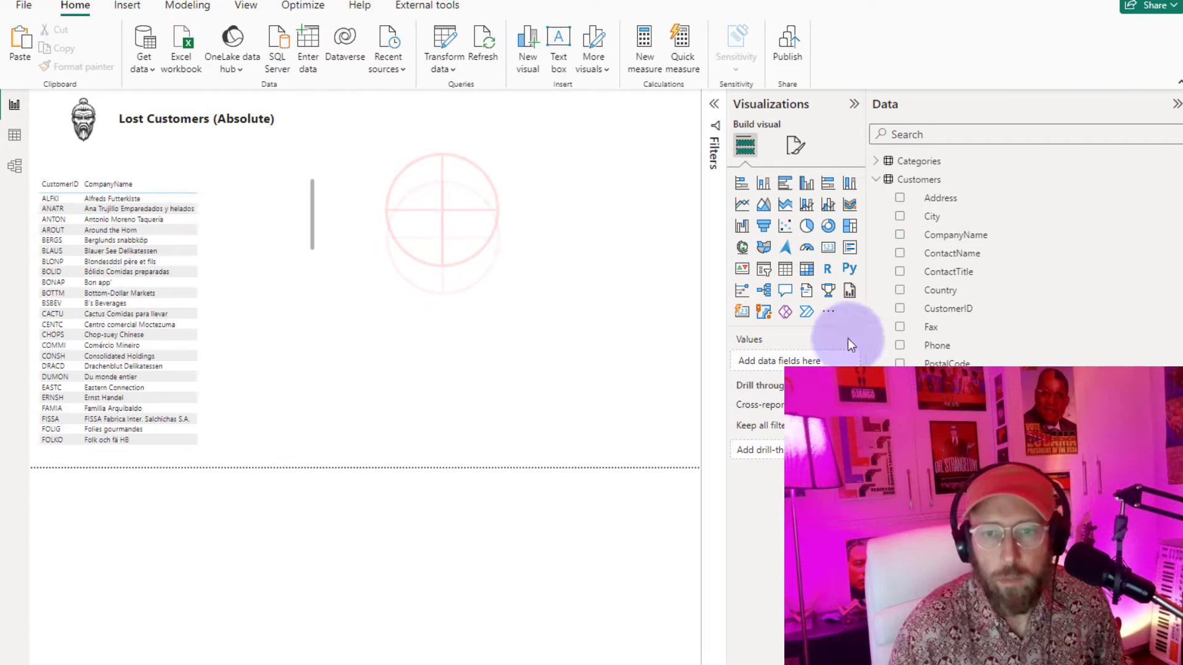
Add a slicer on the Customers table's CompanyName field and position it along the far edge of the report page
{"action": "left_click", "coordinate": [763, 291]}
{"action": "left_click_drag", "start_coordinate": [956, 234], "coordinate": [468, 164]}
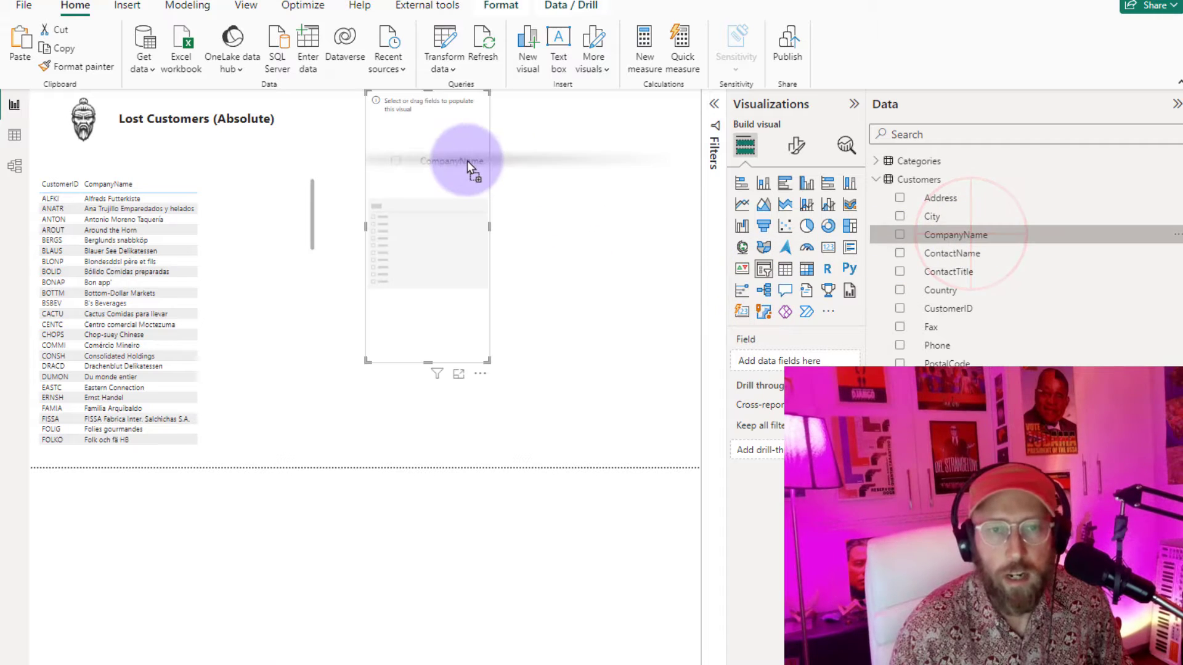
{"action": "left_click_drag", "start_coordinate": [435, 357], "coordinate": [637, 111]}
{"action": "left_click", "coordinate": [391, 220]}
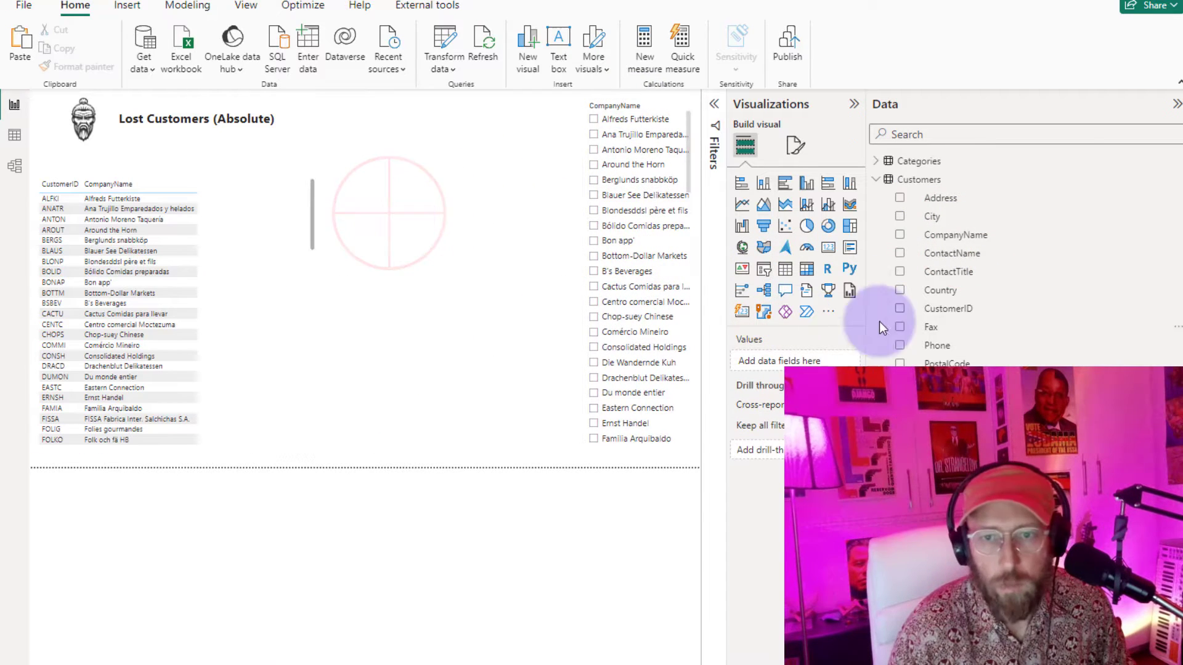
Add a matrix between the customer table and the slicer, with Date as rows and Total Sales as values
{"action": "left_click", "coordinate": [806, 269]}
{"action": "left_click", "coordinate": [404, 266]}
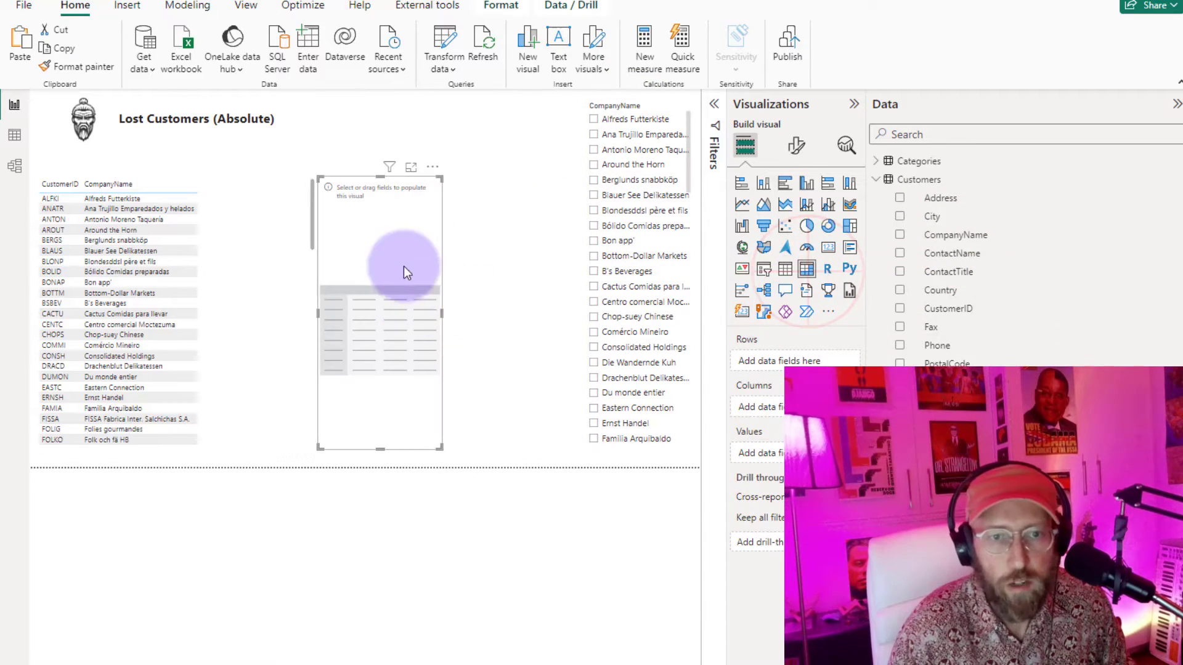
{"action": "left_click", "coordinate": [875, 180]}
{"action": "left_click", "coordinate": [875, 198]}
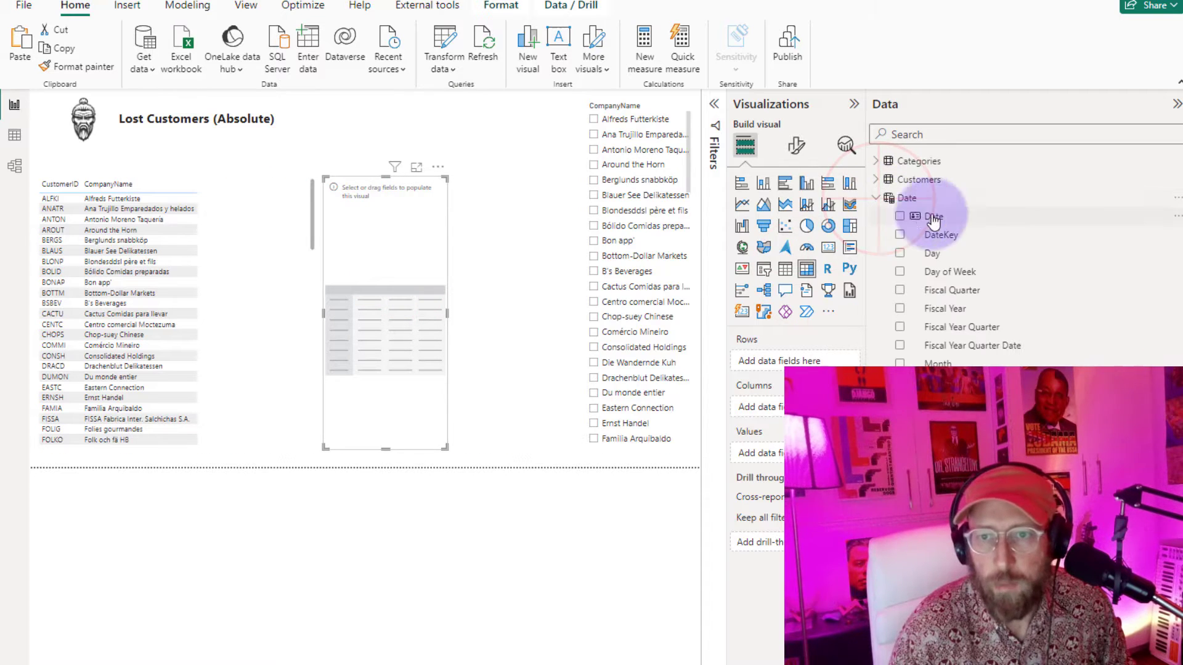
{"action": "left_click_drag", "start_coordinate": [933, 215], "coordinate": [898, 217]}
{"action": "left_click", "coordinate": [875, 198]}
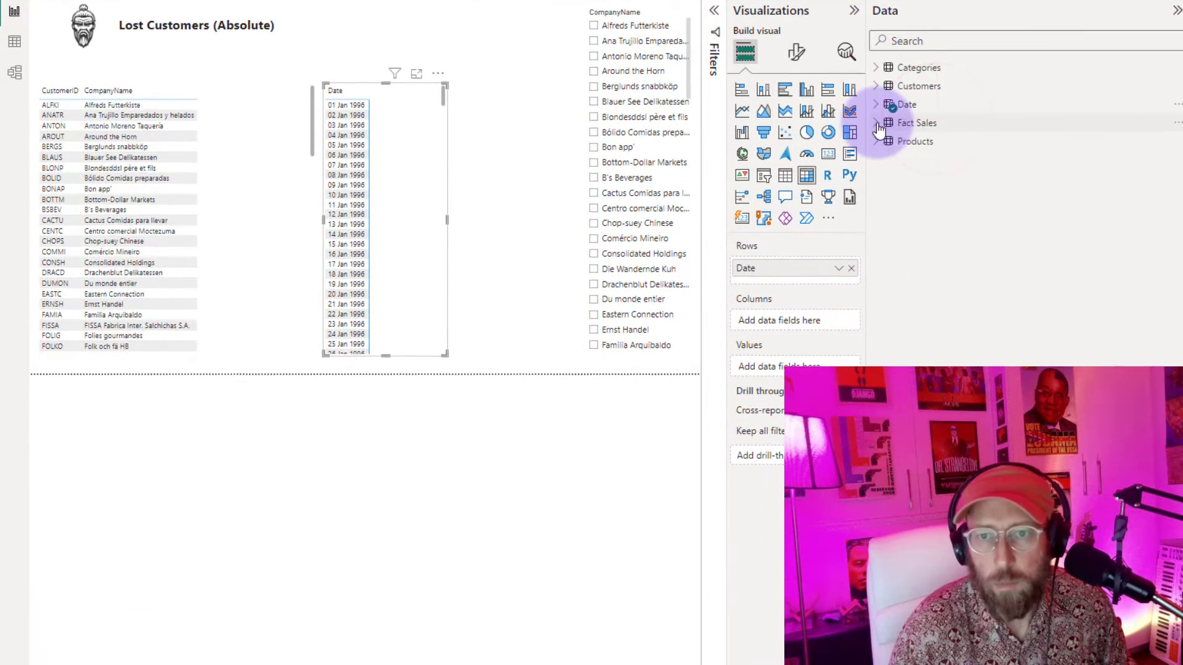
{"action": "left_click", "coordinate": [876, 215]}
{"action": "left_click_drag", "start_coordinate": [946, 602], "coordinate": [436, 212]}
Check the Total Sales measure's formula and filter the report page to the company Bon app'
{"action": "left_click", "coordinate": [946, 602]}
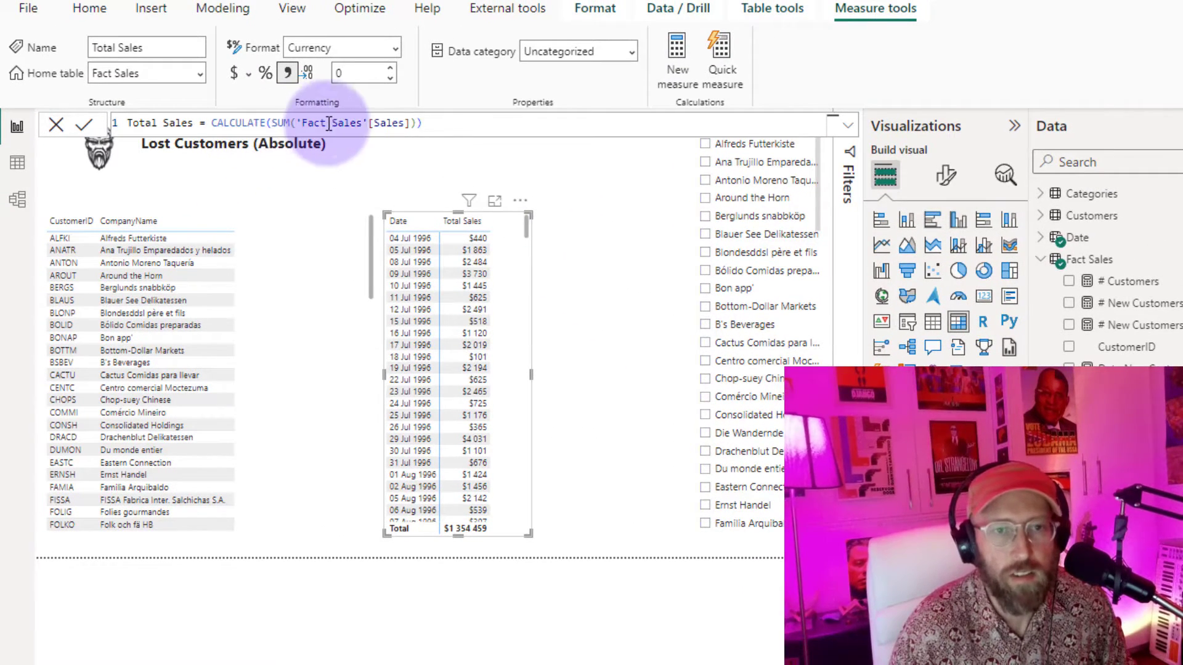
{"action": "left_click", "coordinate": [619, 212]}
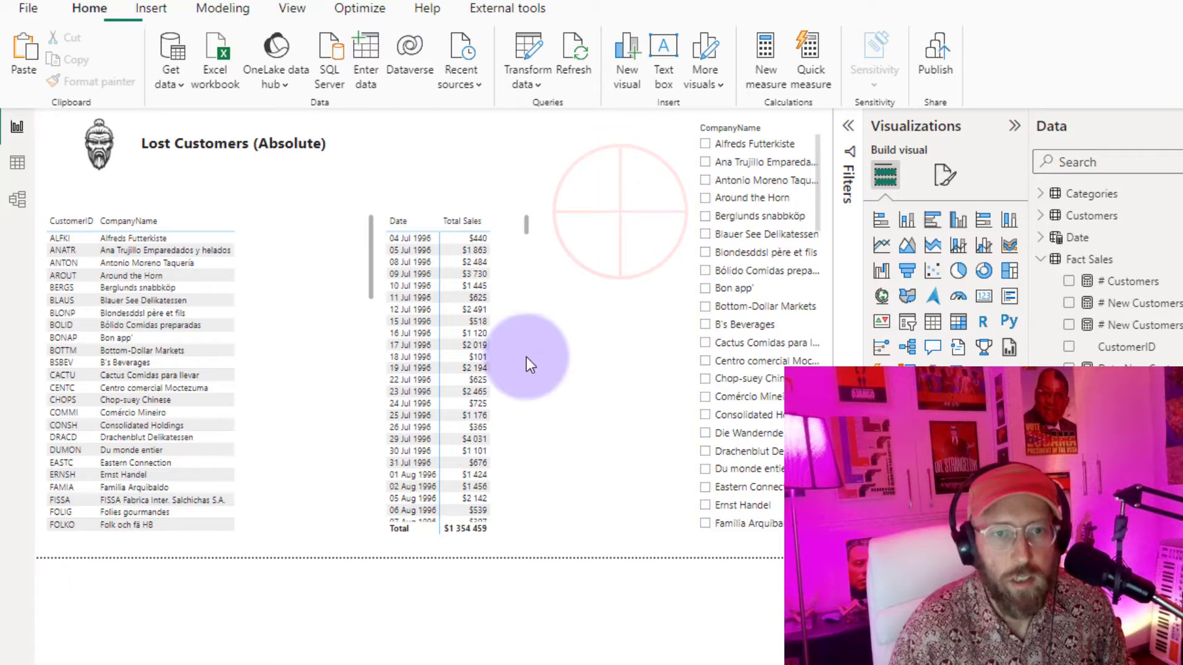
{"action": "left_click", "coordinate": [705, 143]}
{"action": "left_click", "coordinate": [704, 287]}
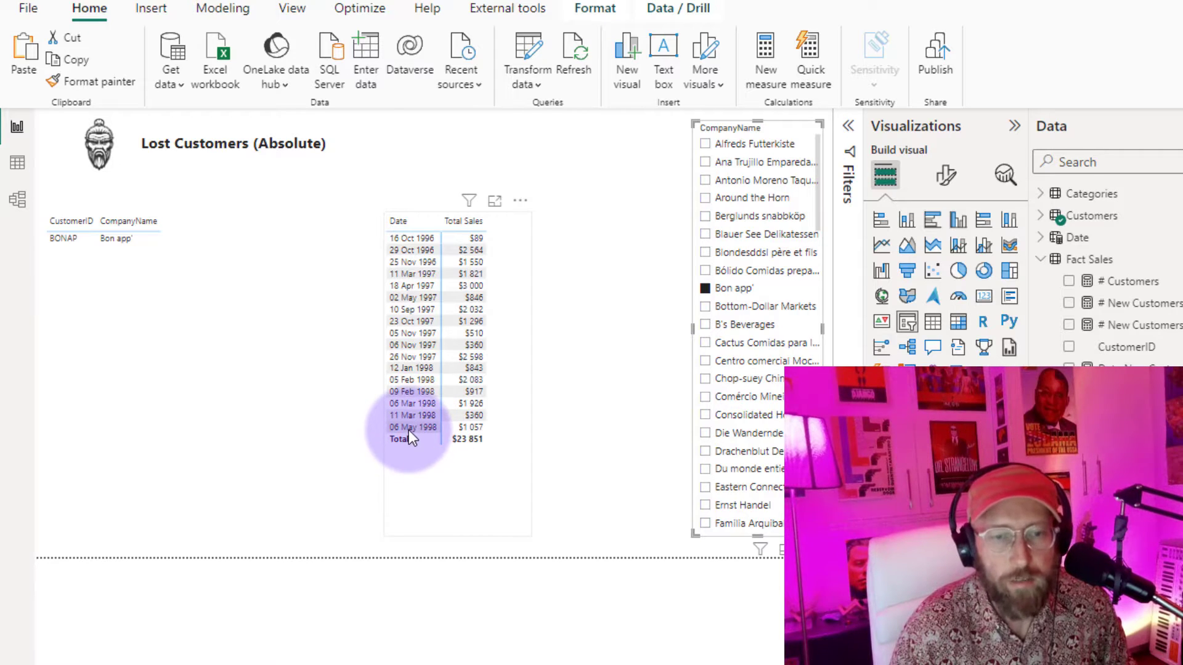
Create a new measure in the Fact Sales table and declare a variable named Maxdate in its formula
{"action": "left_click", "coordinate": [1019, 259]}
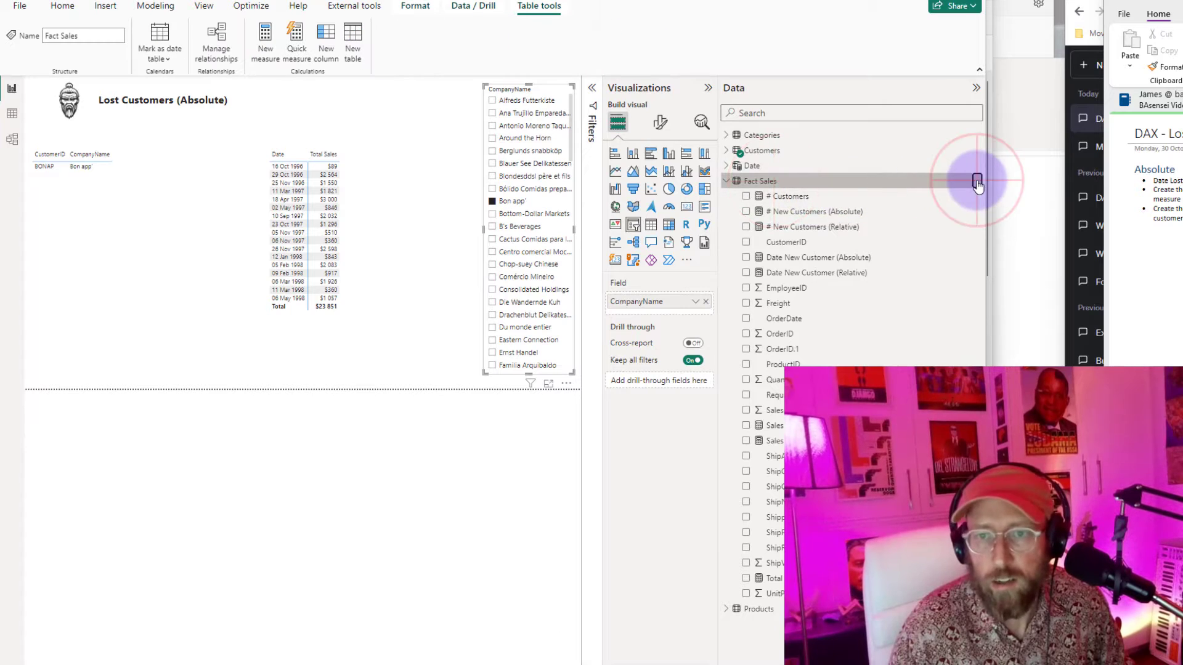
{"action": "left_click", "coordinate": [978, 181]}
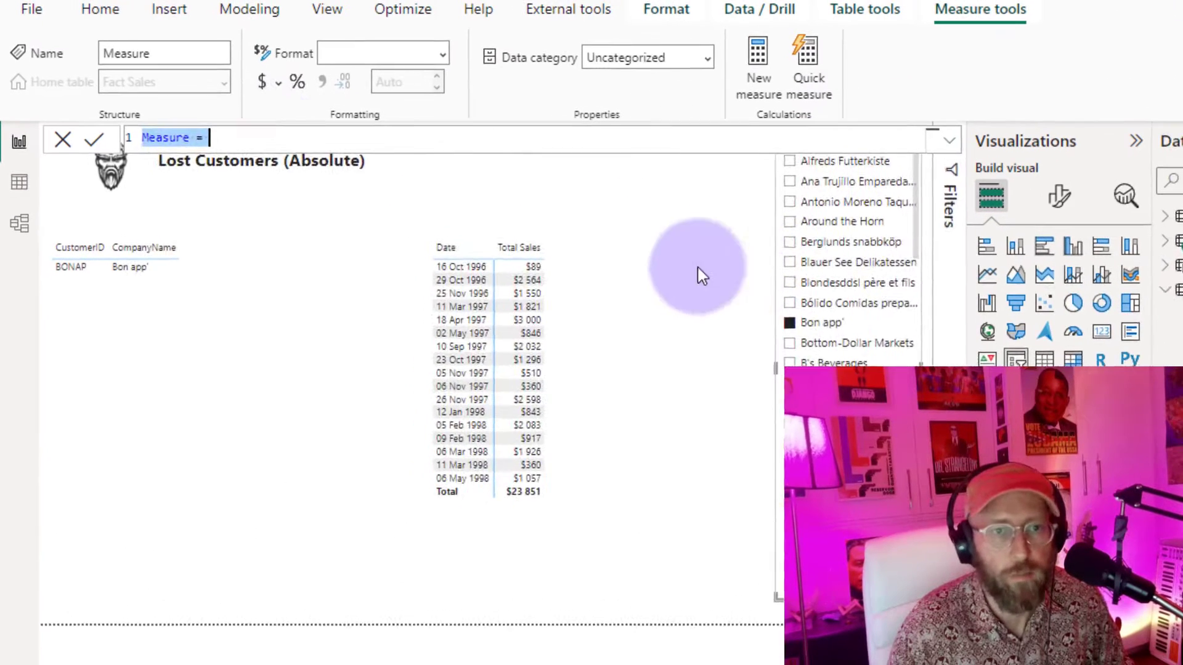
{"action": "key", "text": "shift+Return"}
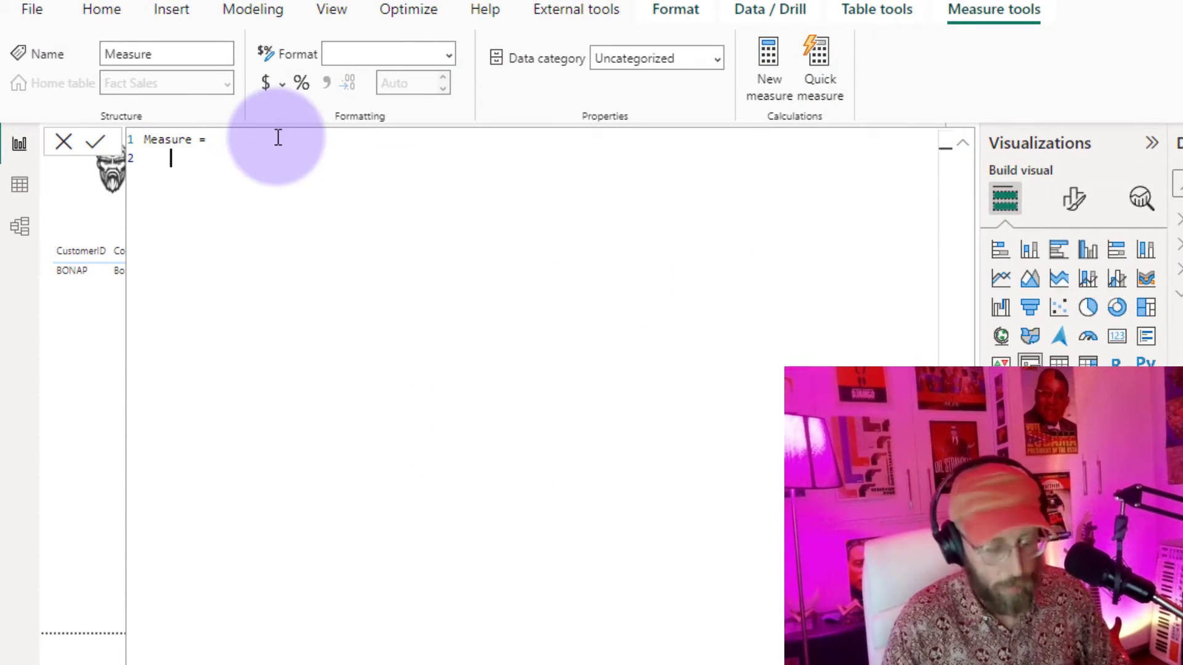
{"action": "type", "text": "VAR"}
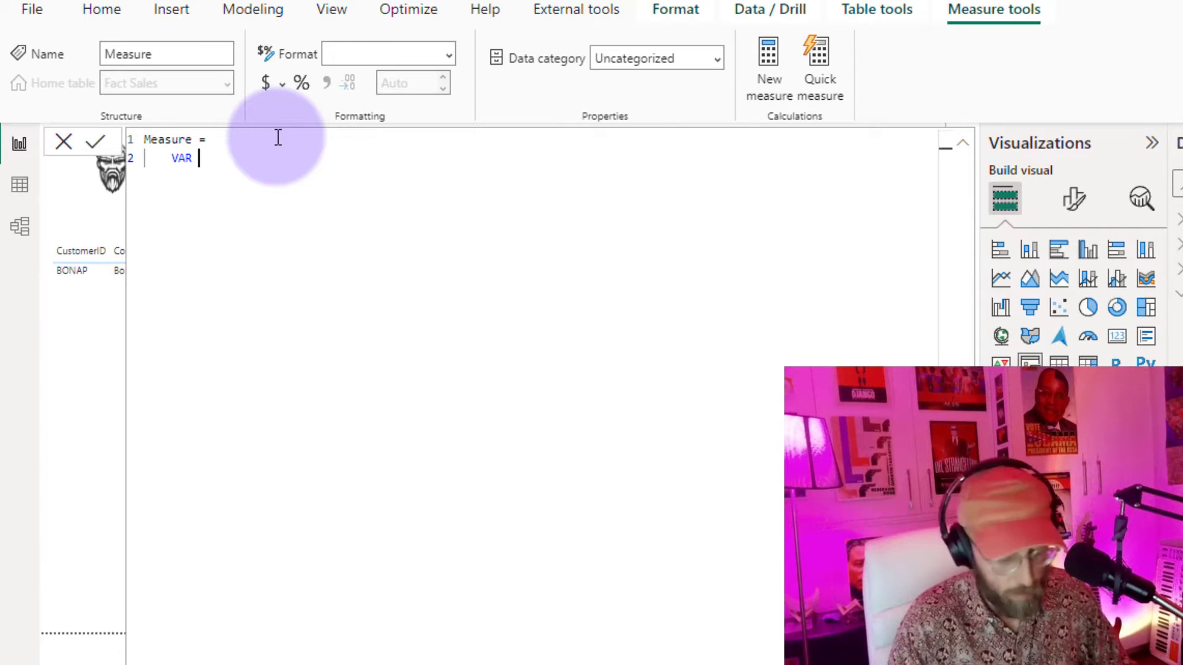
{"action": "type", "text": " Maxdate"}
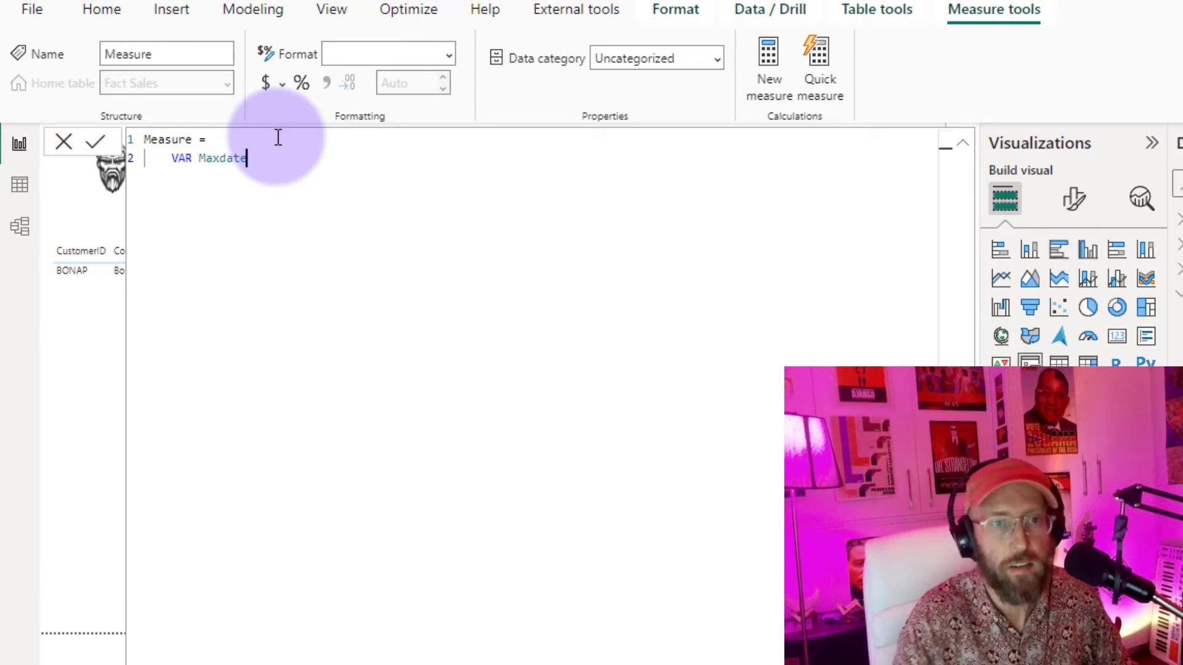
{"action": "type", "text": " ="}
Begin the Maxdate expression with CALCULATE, using MAX('Fact Sales'[OrderDate]) as its first argument
{"action": "key", "text": "shift+Return"}
{"action": "type", "text": "CALCULATE(             "}
{"action": "type", "text": "MAX("}
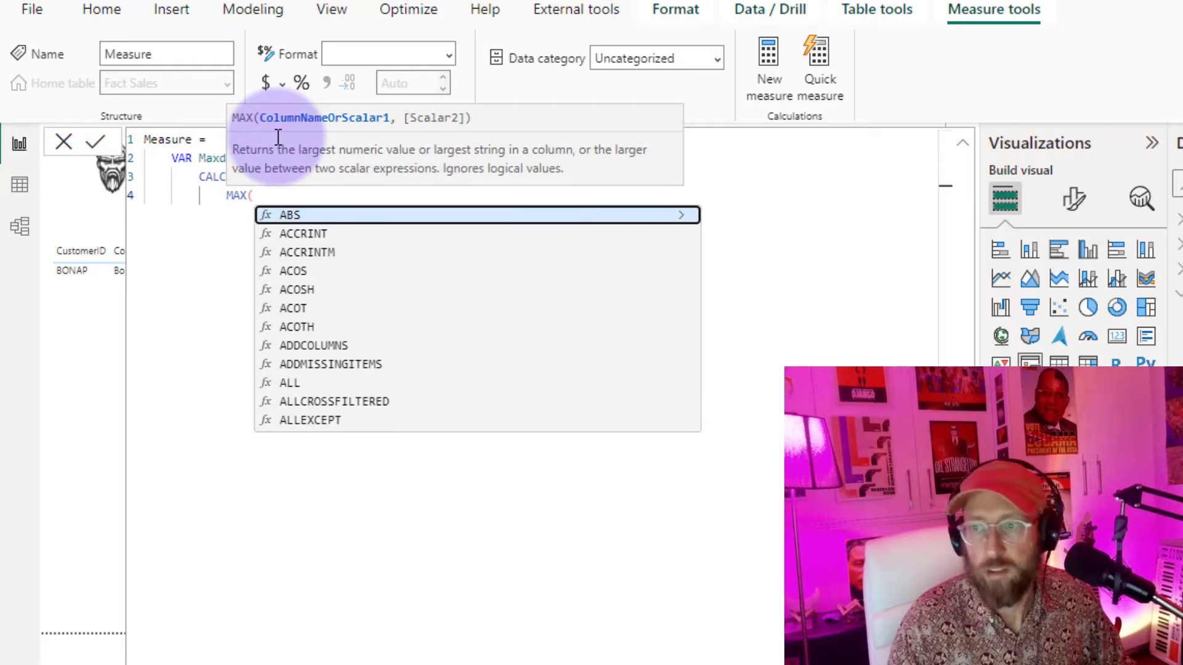
{"action": "type", "text": "'Fact Sales'[OrderDate]"}
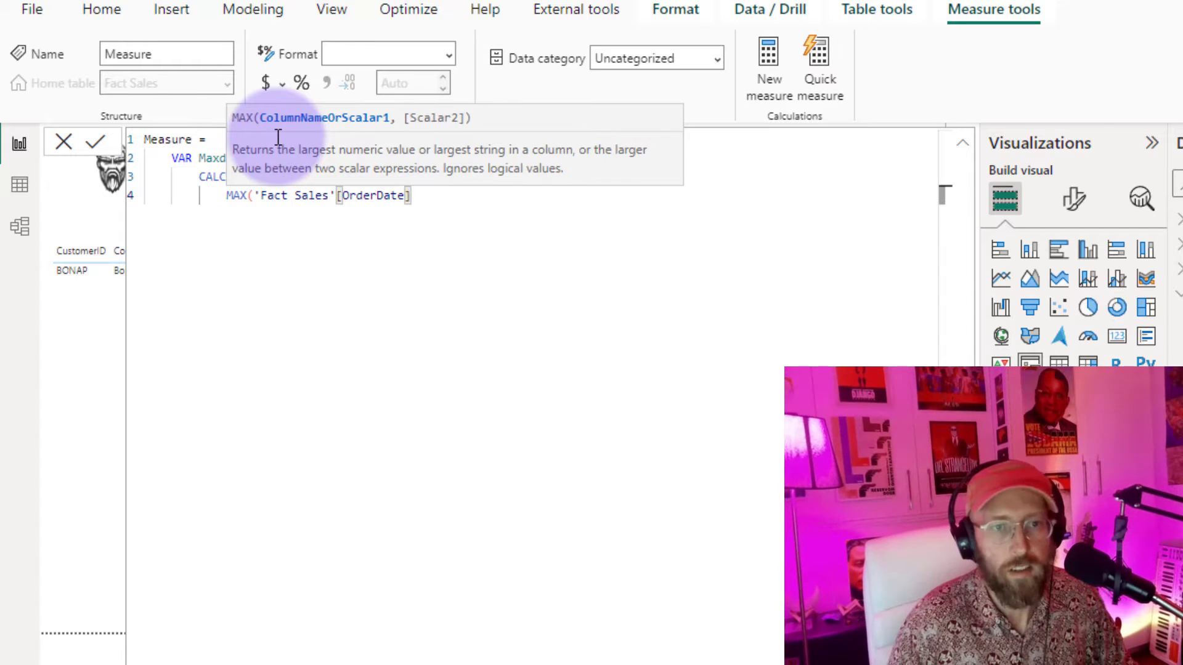
{"action": "type", "text": "),"}
{"action": "key", "text": "shift+Return"}
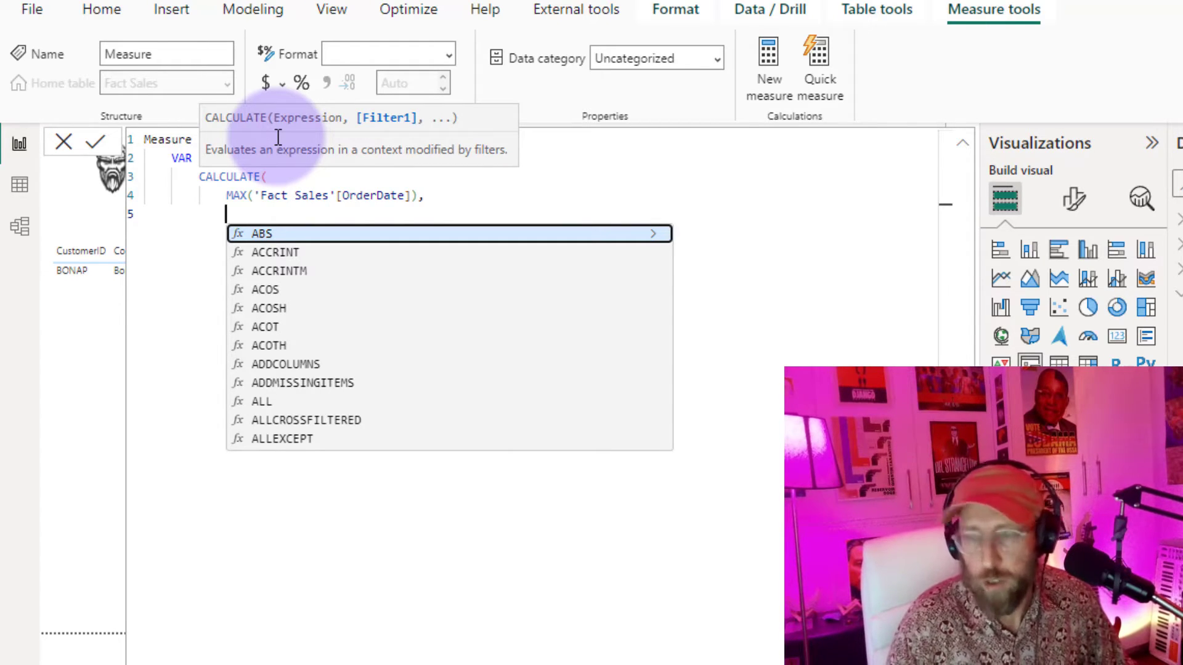
Add an ALLEXCEPT filter to the CALCULATE expression with the 'Fact Sales' table as its first argument
{"action": "type", "text": "ALLEX"}
{"action": "key", "text": "Tab"}
{"action": "key", "text": "shift+Return"}
{"action": "type", "text": "'Fact"}
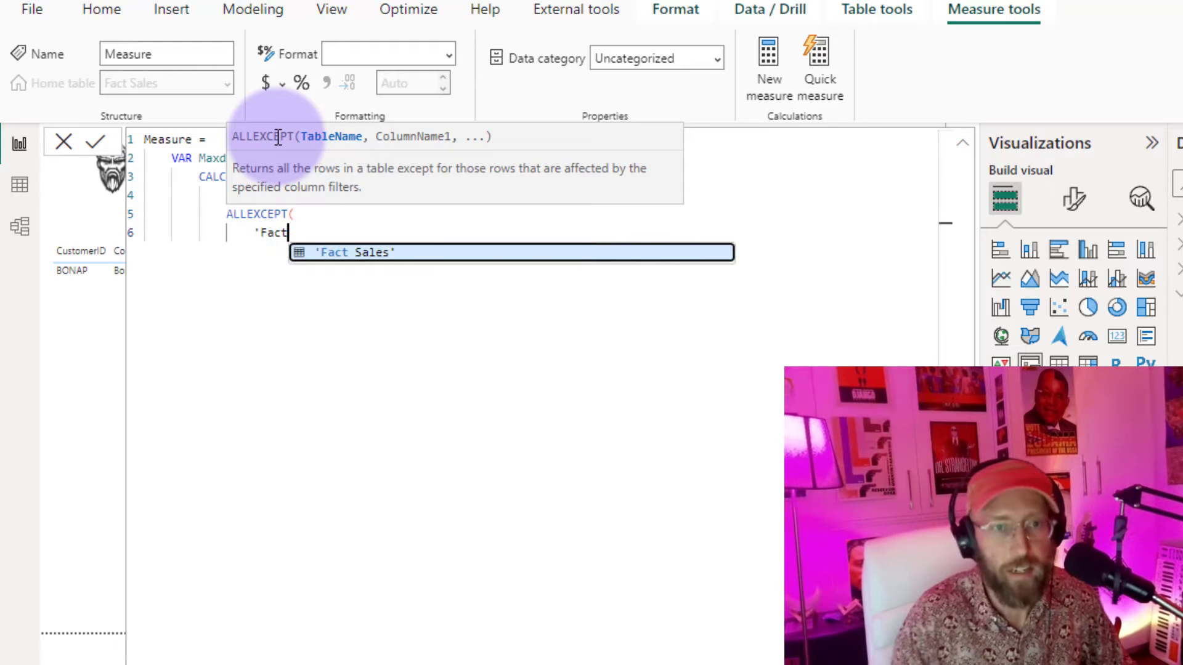
{"action": "key", "text": "Tab"}
{"action": "type", "text": ","}
Enter 'Fact Sales'[CustomerID] as the next ALLEXCEPT argument
{"action": "key", "text": "shift+Return"}
{"action": "type", "text": "'Facyt"}
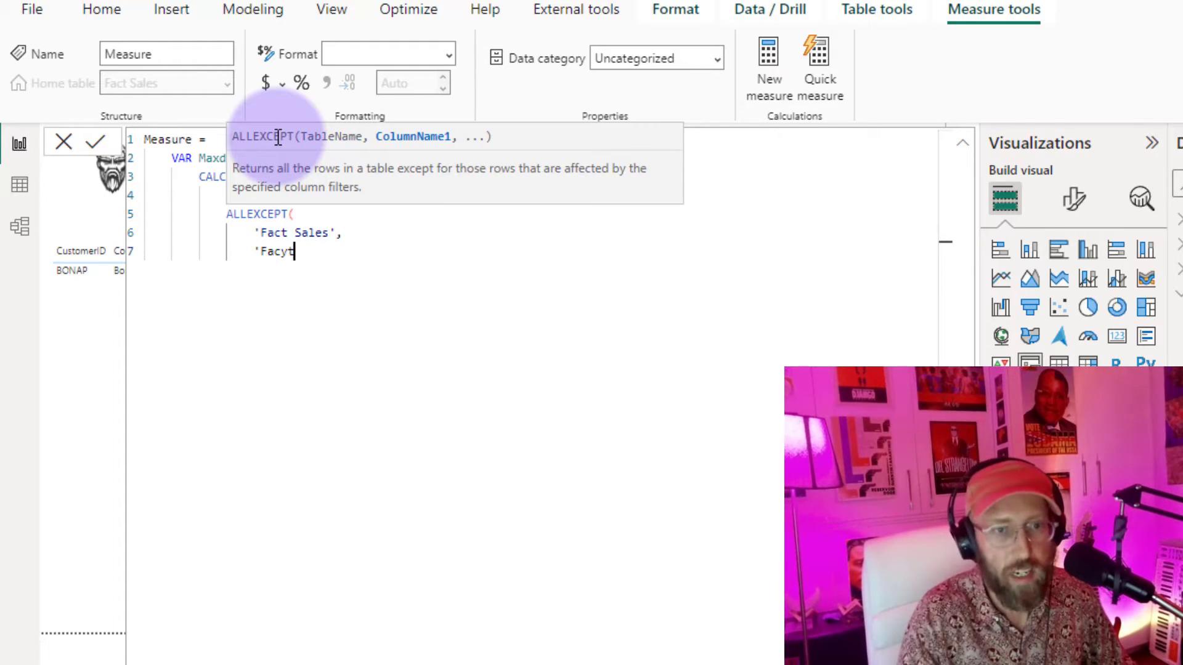
{"action": "key", "text": "BackSpace"}
{"action": "key", "text": "BackSpace"}
{"action": "type", "text": "t"}
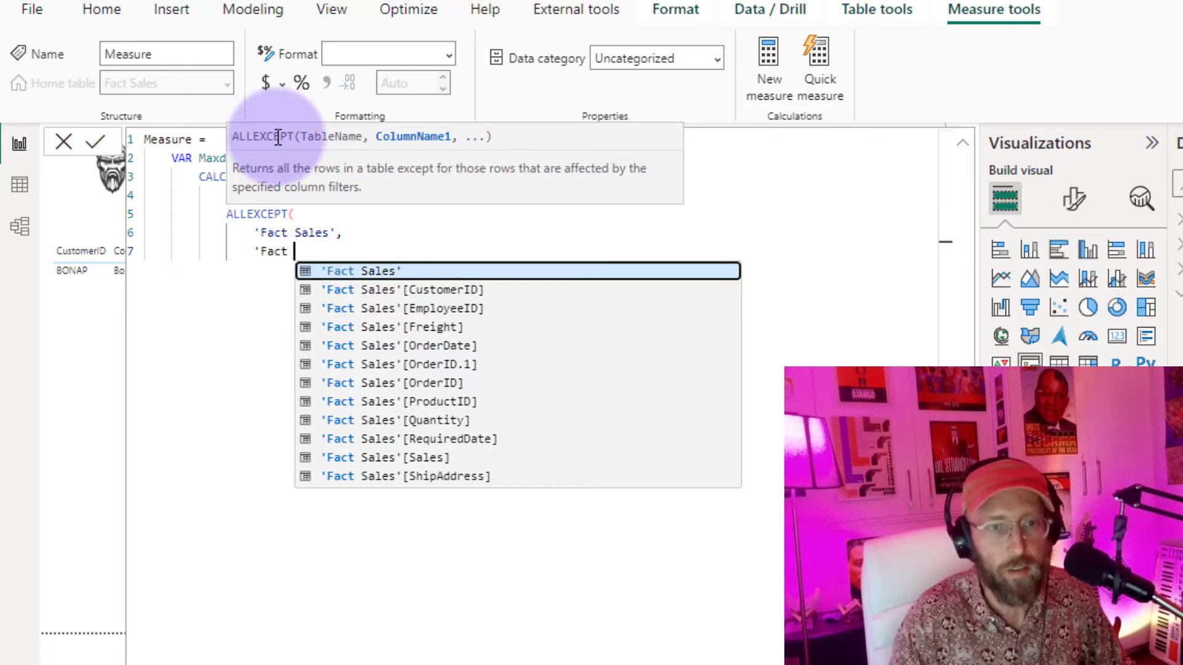
{"action": "key", "text": "Down"}
{"action": "key", "text": "Tab"}
{"action": "type", "text": ","}
Enter 'Customers' as the last ALLEXCEPT argument, close both ALLEXCEPT and CALCULATE, and start a new line below
{"action": "key", "text": "shift+Return"}
{"action": "type", "text": "'Cus"}
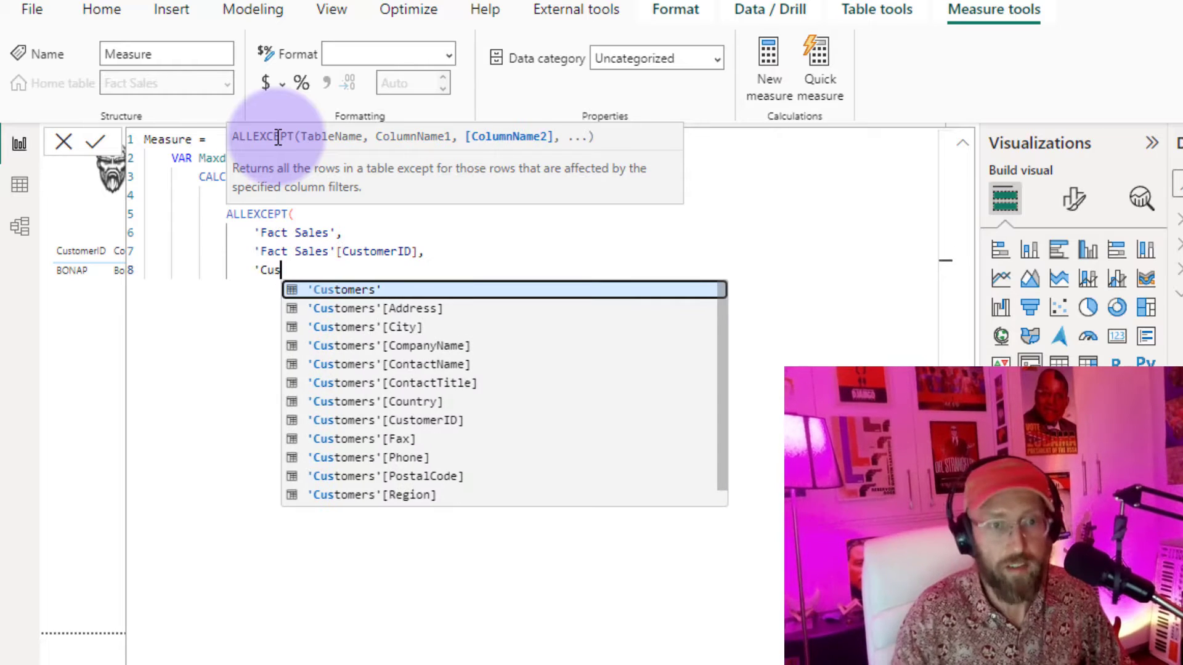
{"action": "key", "text": "Tab"}
{"action": "type", "text": ")"}
{"action": "left_click", "coordinate": [381, 237]}
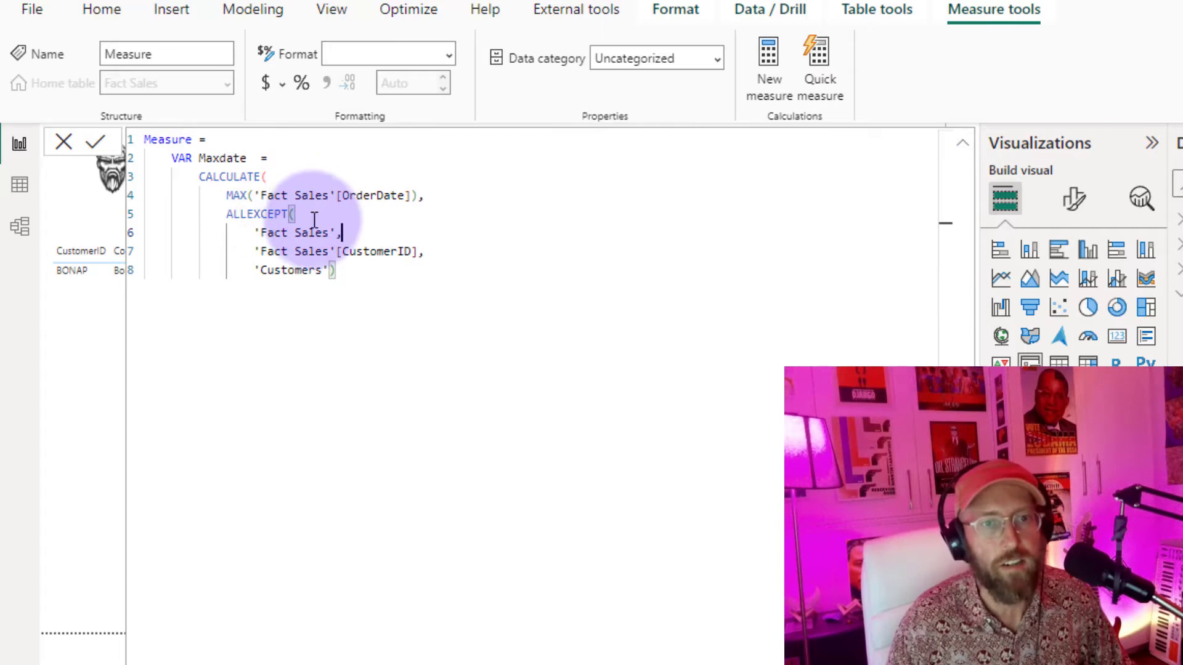
{"action": "left_click", "coordinate": [340, 269]}
{"action": "type", "text": ")"}
{"action": "key", "text": "Return"}
{"action": "key", "text": "BackSpace"}
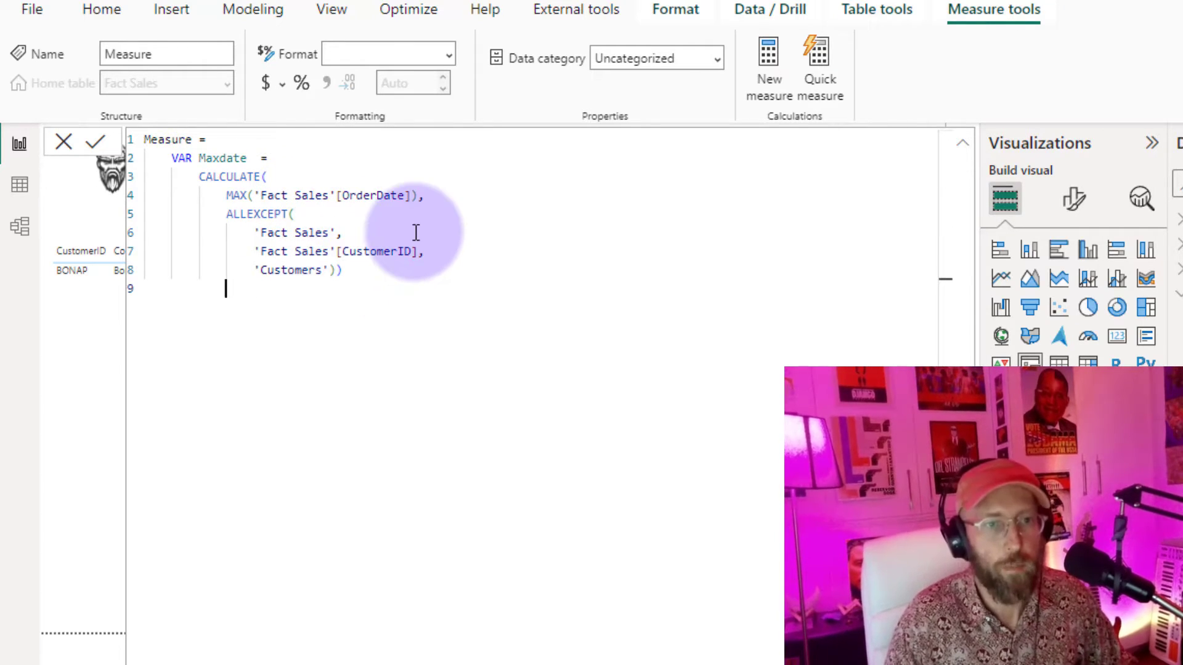
Declare a Result variable holding an IF expression with NOT ISBLANK(Maxdate) as its logical test
{"action": "key", "text": "BackSpace"}
{"action": "type", "text": "VAR Result ="}
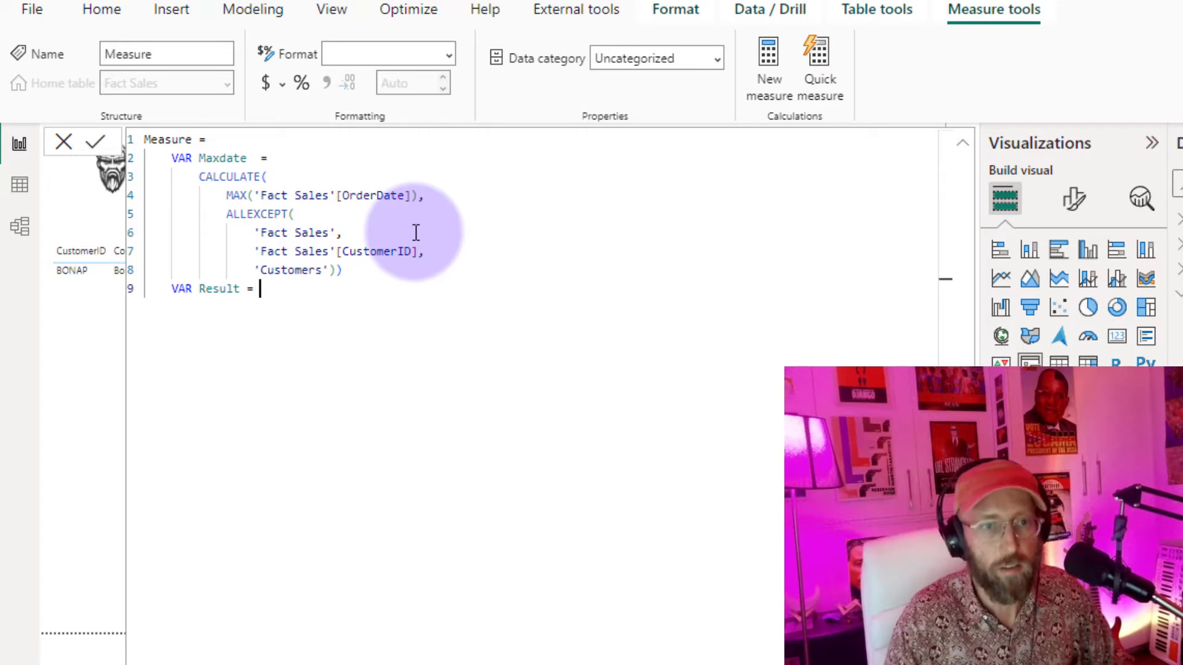
{"action": "key", "text": "Return"}
{"action": "type", "text": "IF("}
{"action": "key", "text": "Return"}
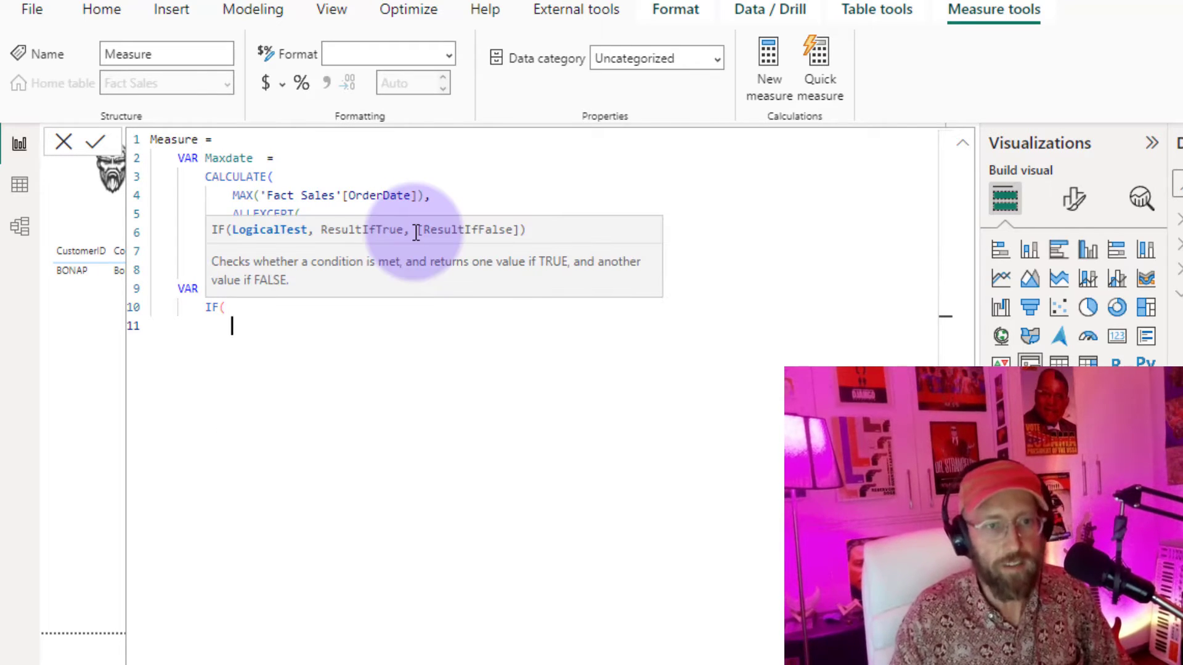
{"action": "type", "text": "NOT ISBLANK(Maxdate),"}
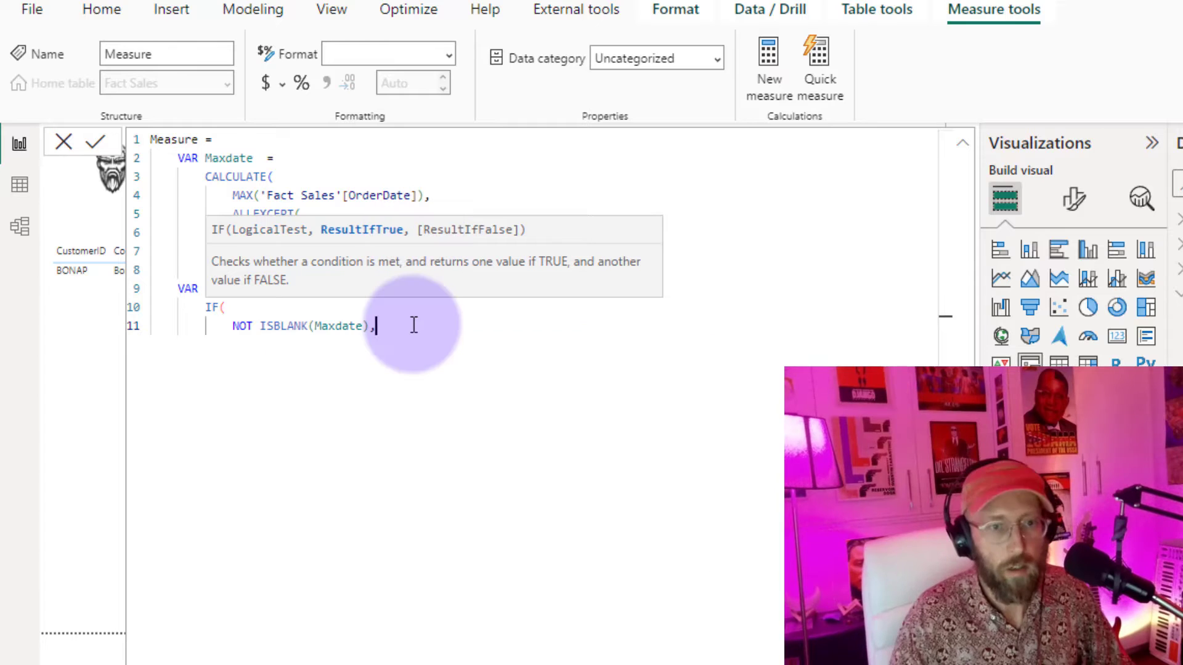
Enter EOMONTH(Maxdate,3) as the IF function's true result, close the IF, and start a new line below
{"action": "key", "text": "Return"}
{"action": "type", "text": "EOMONTH("}
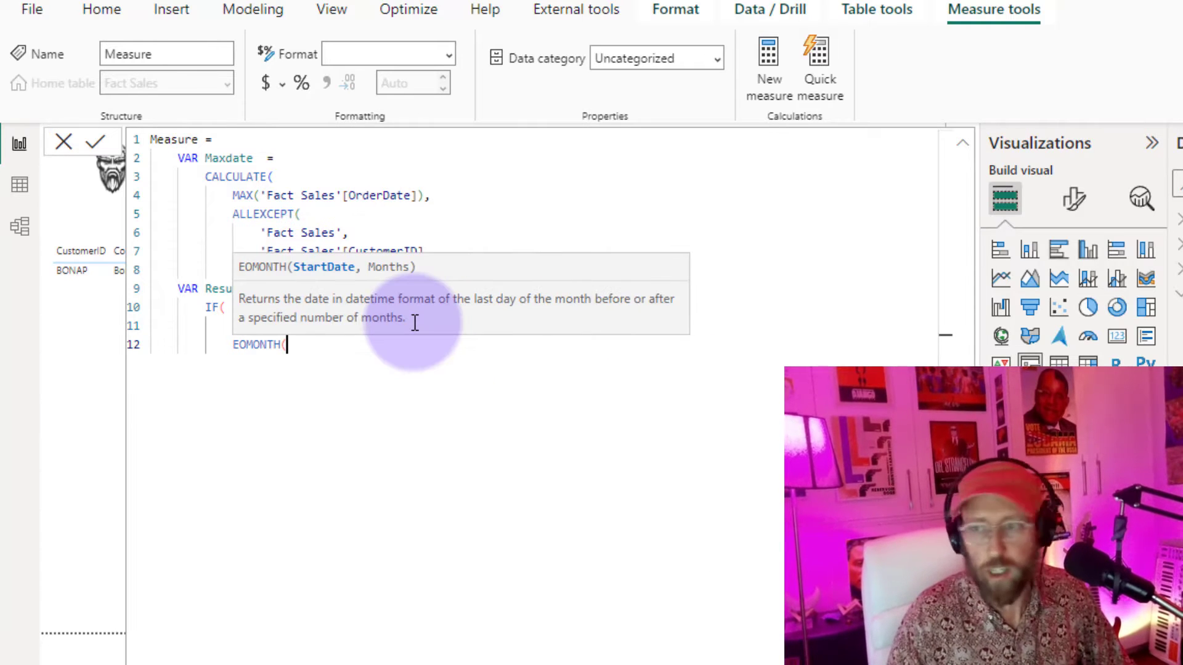
{"action": "type", "text": "Max"}
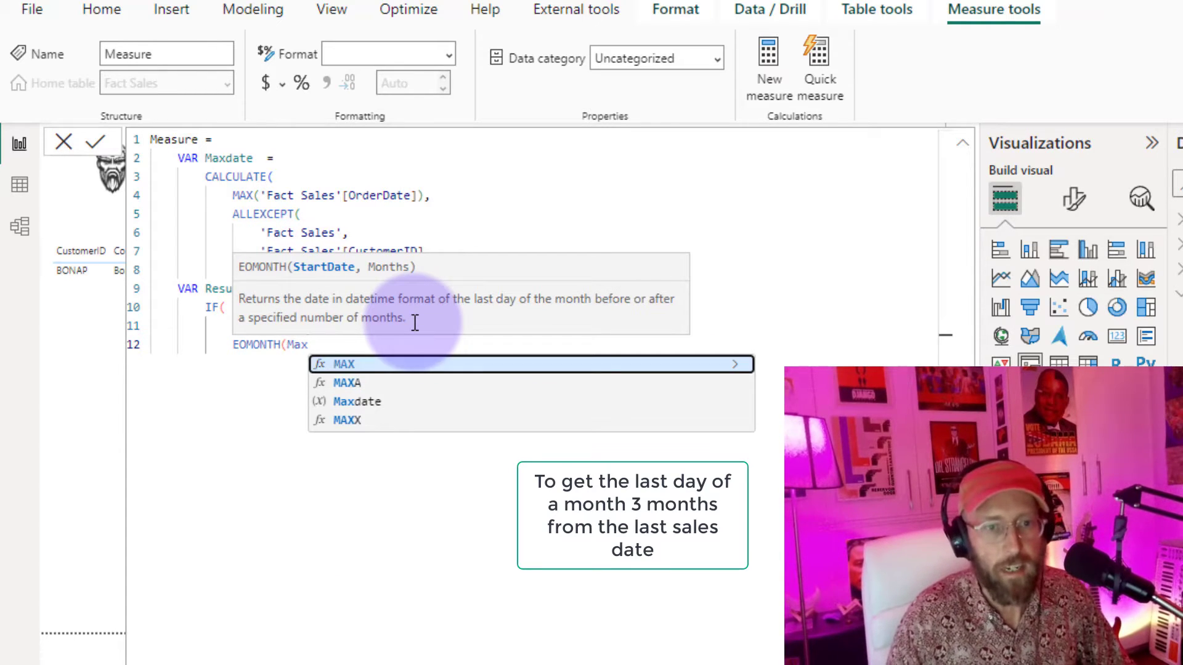
{"action": "type", "text": "date"}
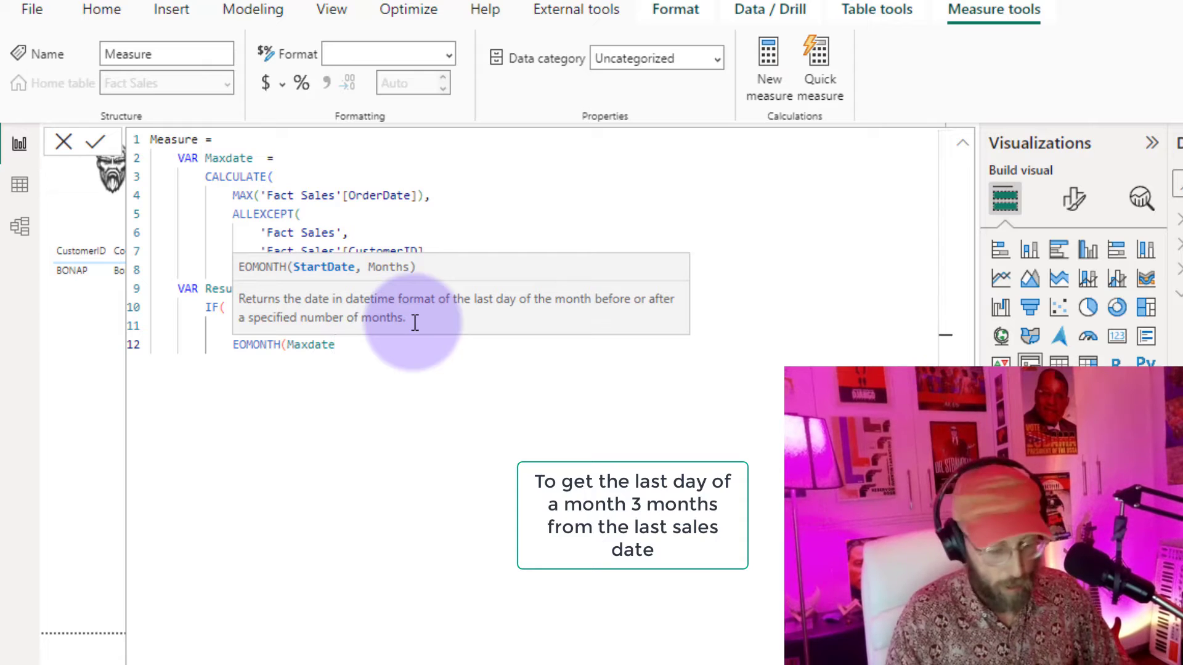
{"action": "type", "text": ",3"}
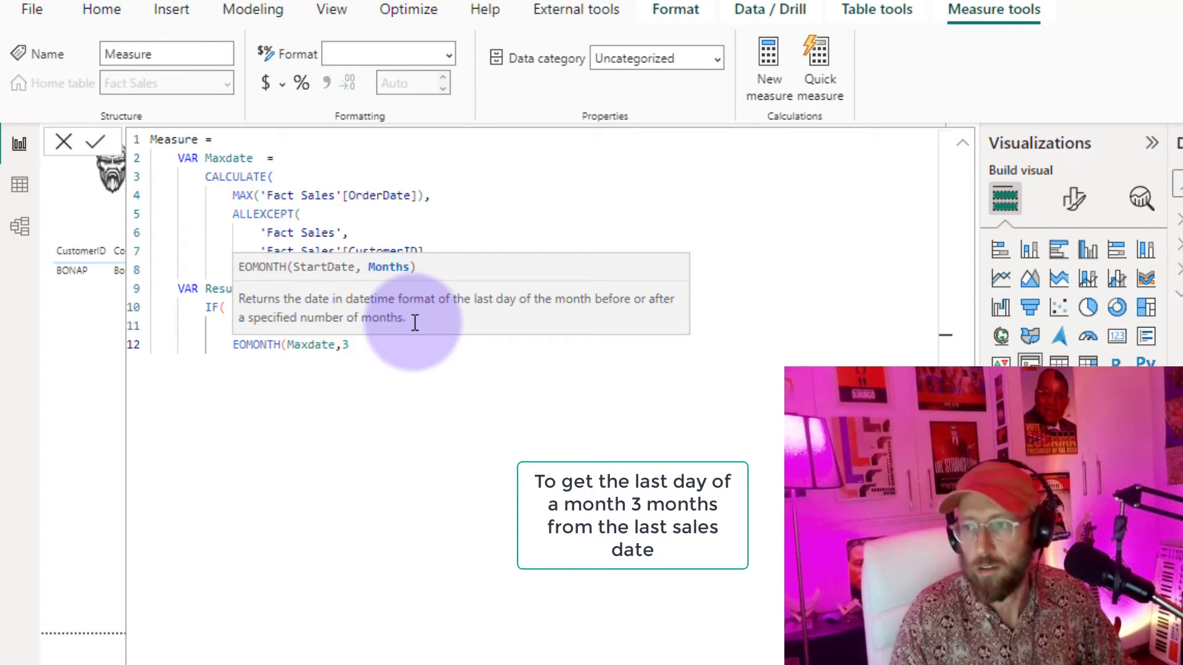
{"action": "type", "text": ")"}
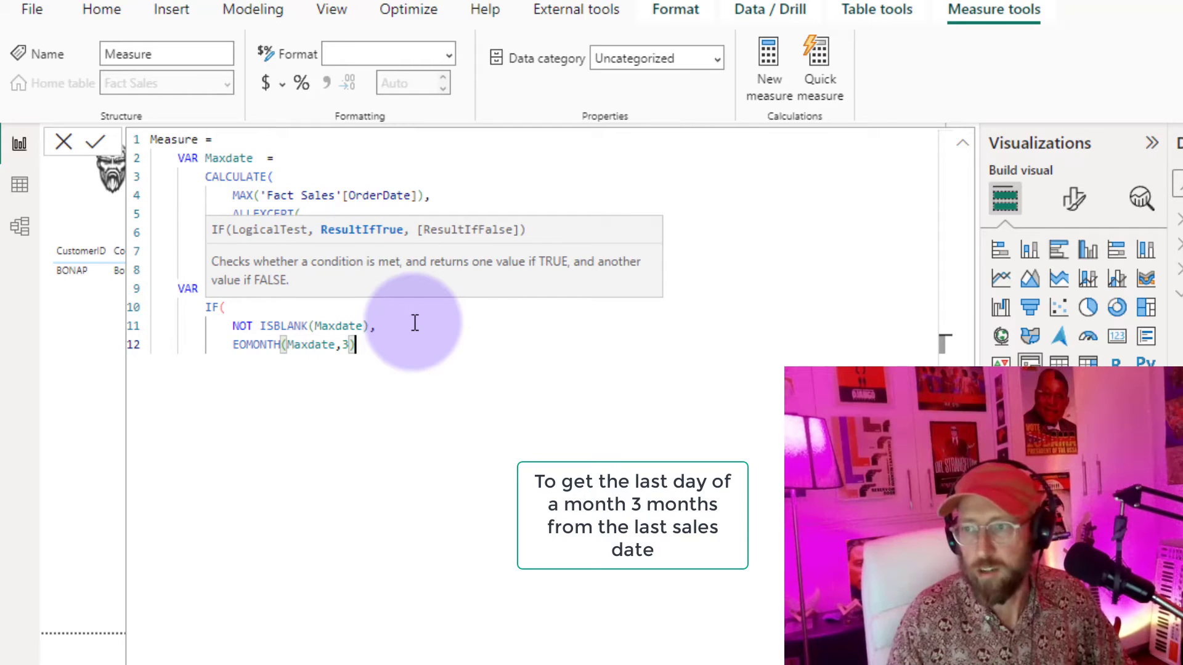
{"action": "type", "text": ")"}
{"action": "key", "text": "Return"}
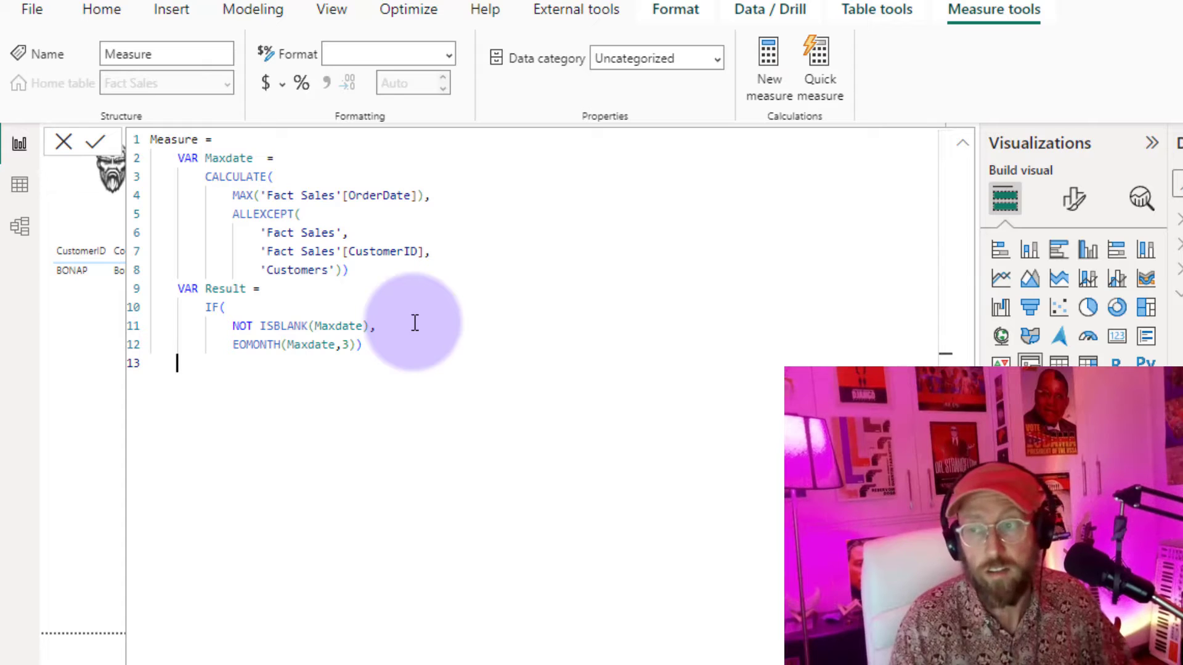
End the measure with a RETURN clause that outputs the Result variable
{"action": "type", "text": "RET"}
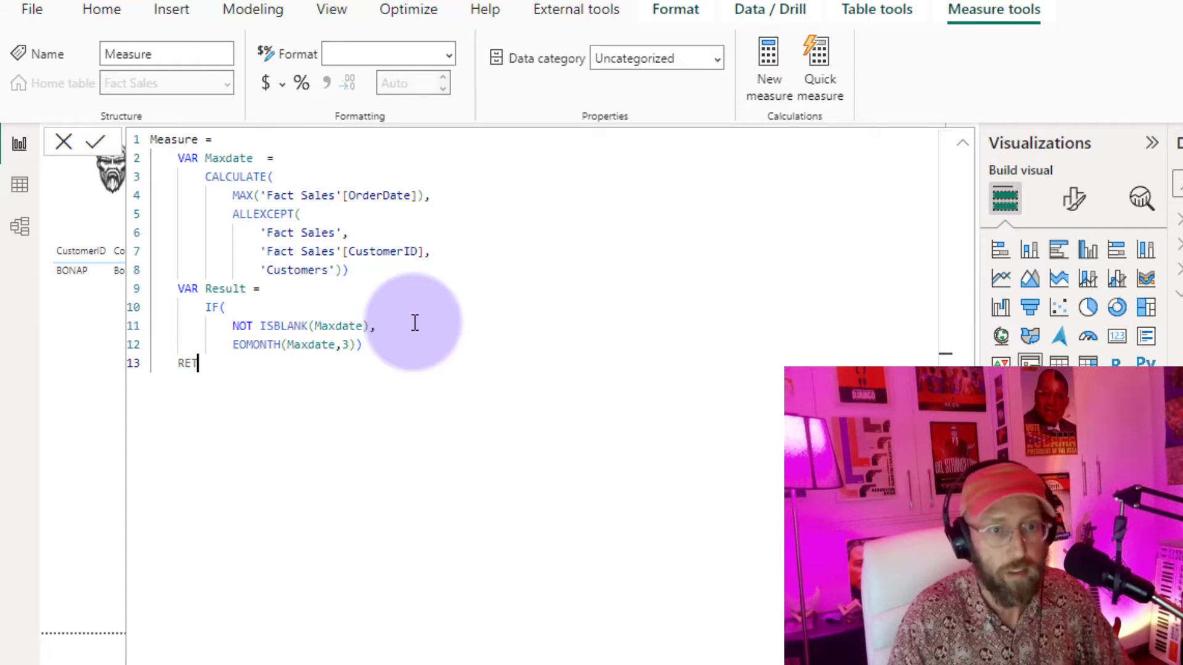
{"action": "type", "text": "URN"}
{"action": "key", "text": "Return"}
{"action": "type", "text": "Result"}
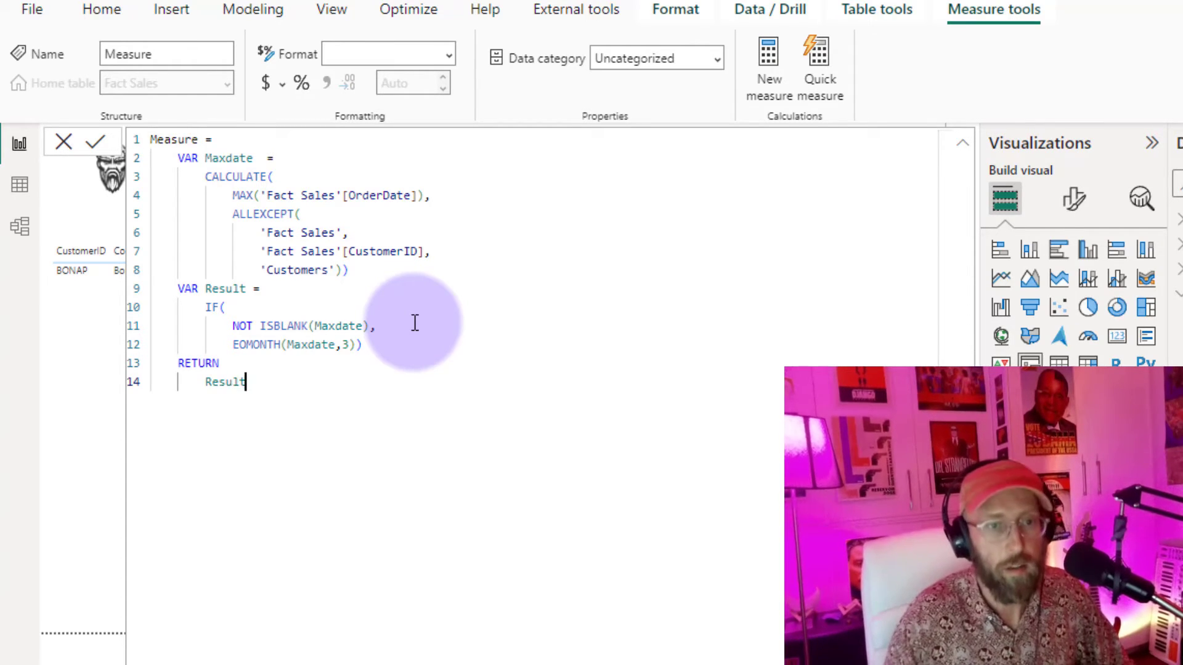
Rename the measure Date Lost Customer (Absolute) in its formula and commit it
{"action": "double_click", "coordinate": [179, 140]}
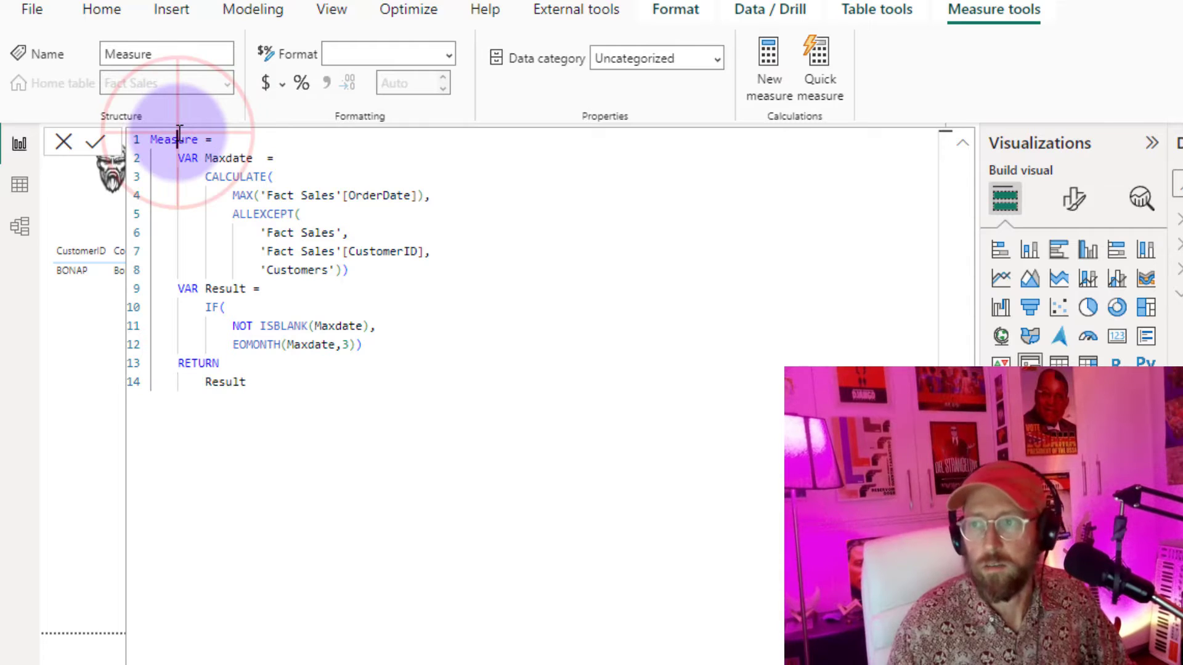
{"action": "type", "text": "Date -"}
{"action": "type", "text": "ost Customer (Absolute)"}
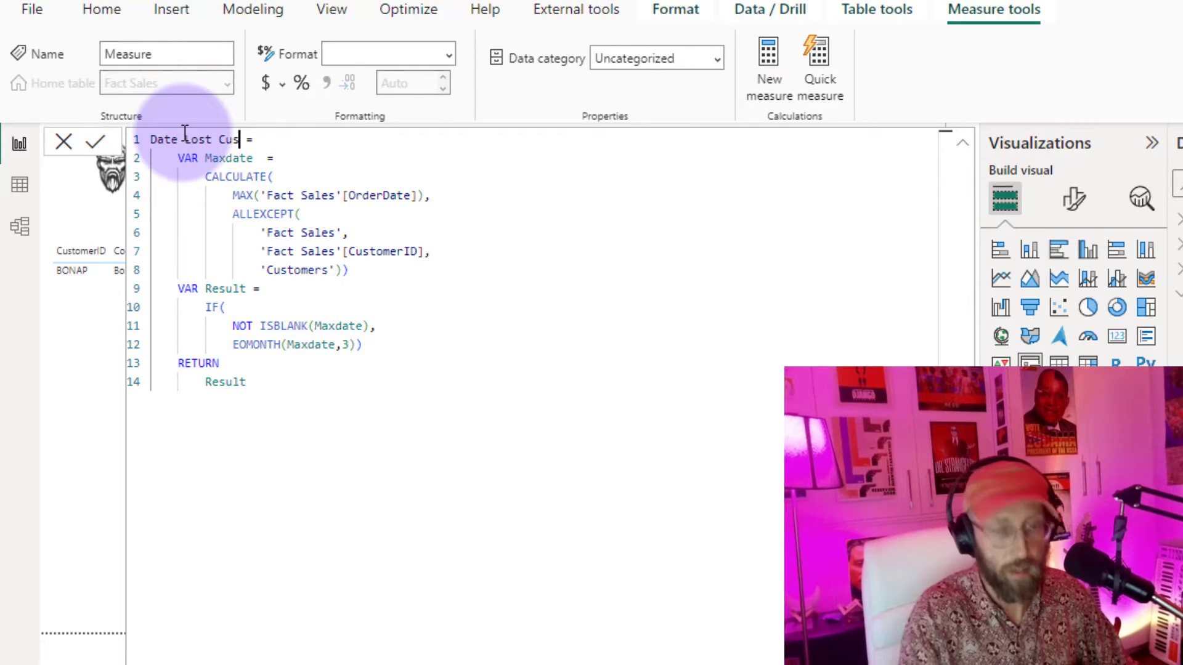
{"action": "key", "text": "Return"}
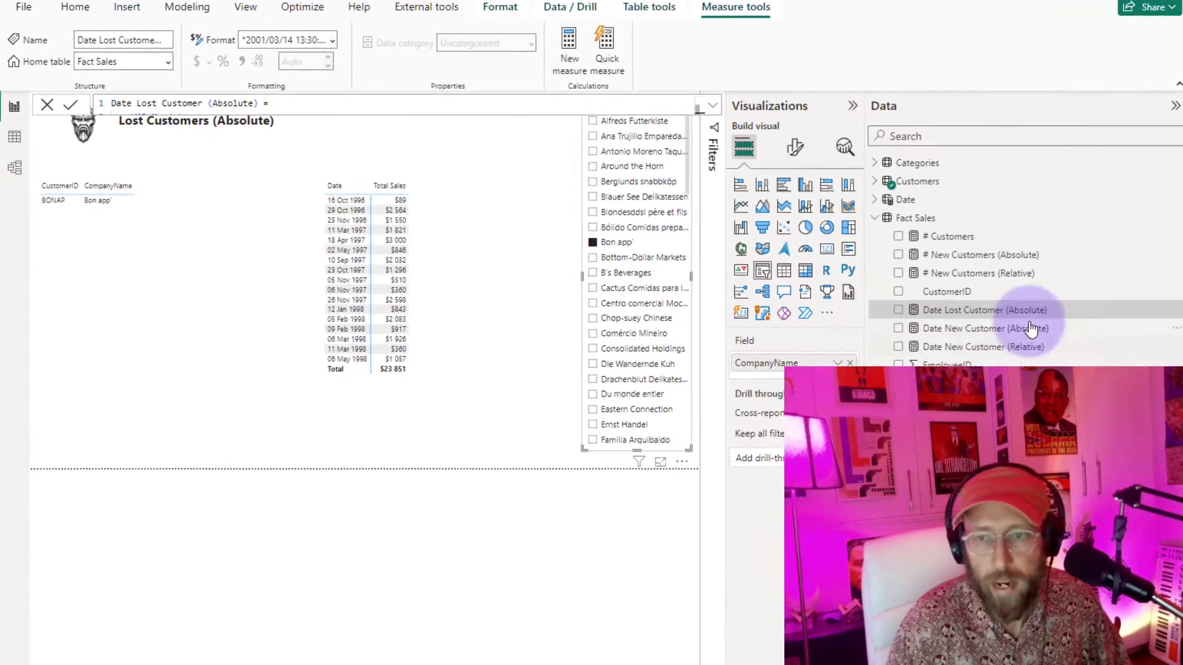
Format the Date Lost Customer (Absolute) measure as a date with day, abbreviated month and year, without a time
{"action": "left_click", "coordinate": [979, 308]}
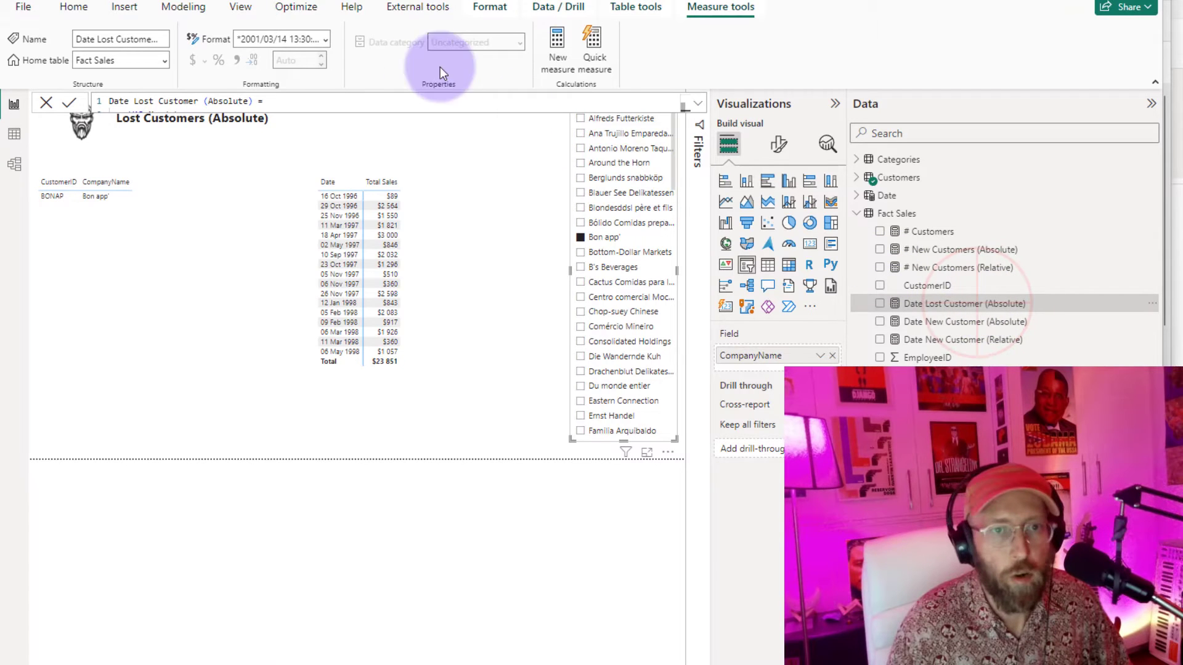
{"action": "left_click", "coordinate": [328, 38]}
{"action": "left_click", "coordinate": [291, 326]}
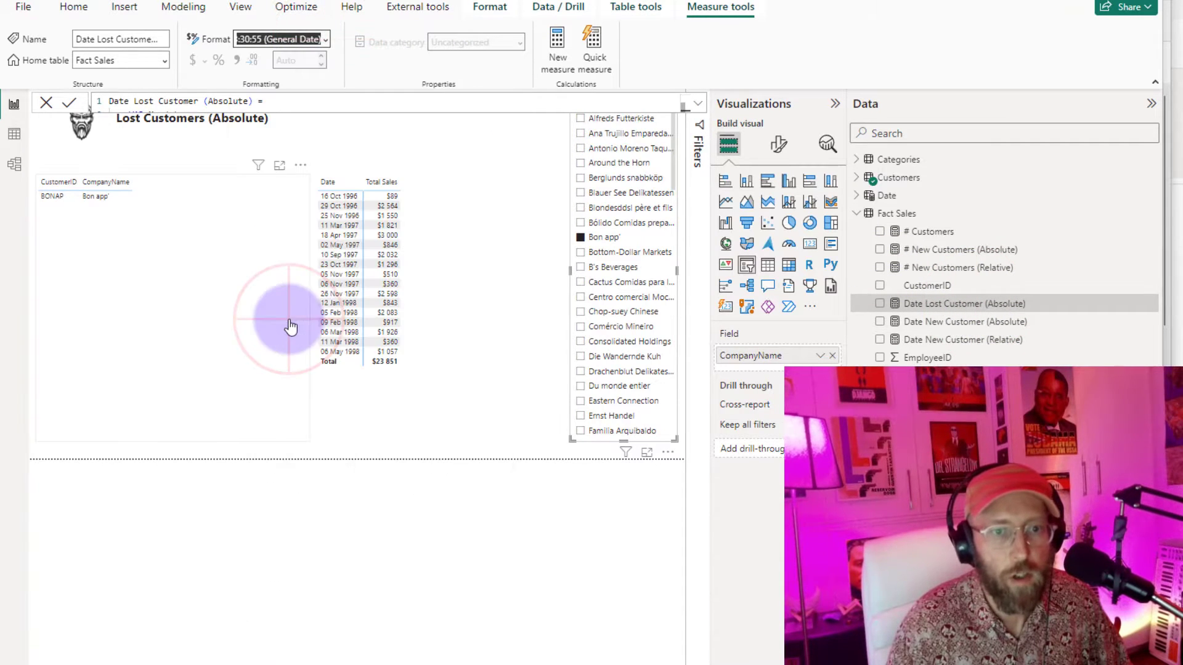
Add Date Lost Customer (Absolute) to the customer table and filter the report to the company Around the Horn
{"action": "left_click_drag", "start_coordinate": [1017, 305], "coordinate": [230, 247]}
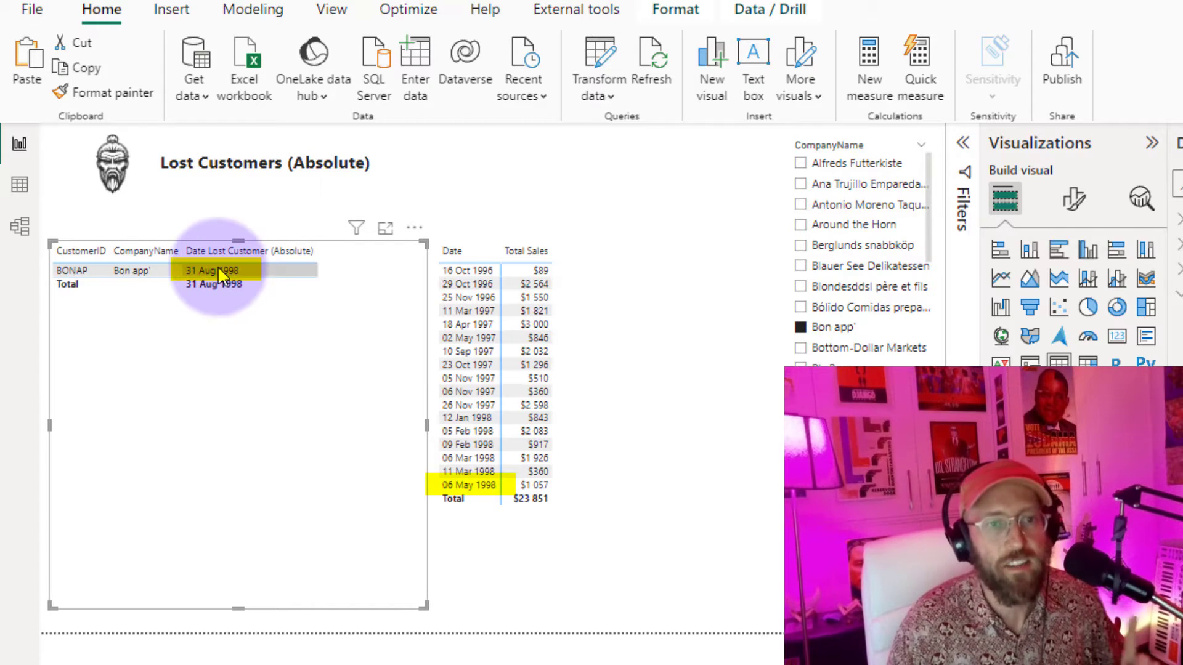
{"action": "left_click", "coordinate": [800, 224]}
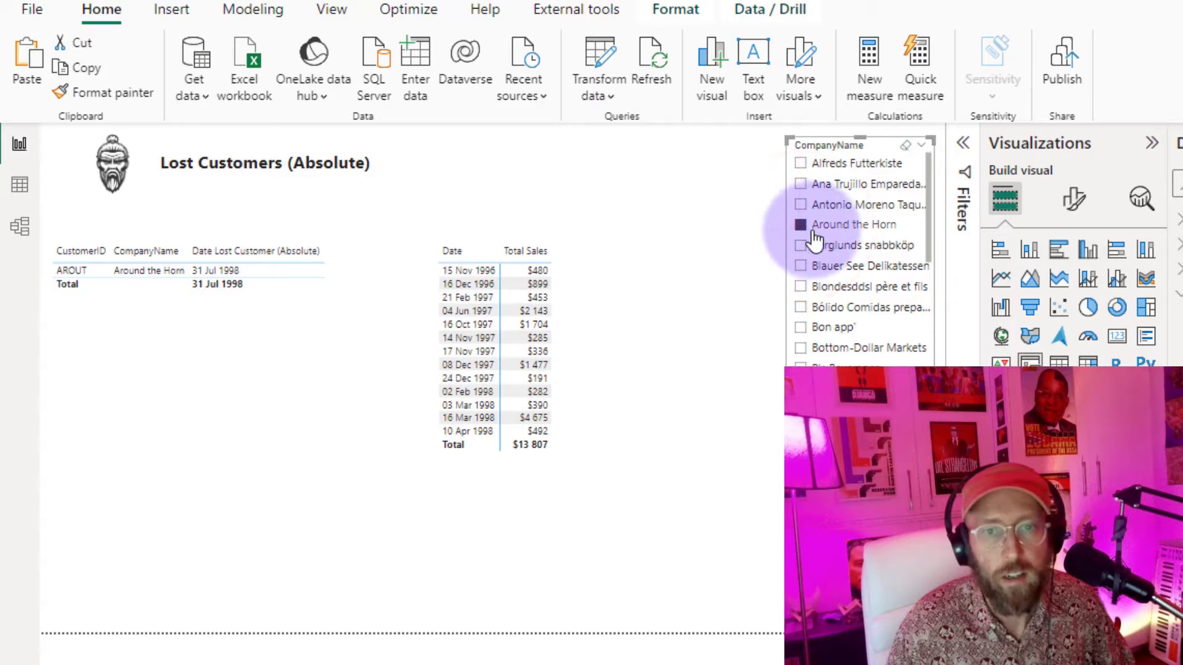
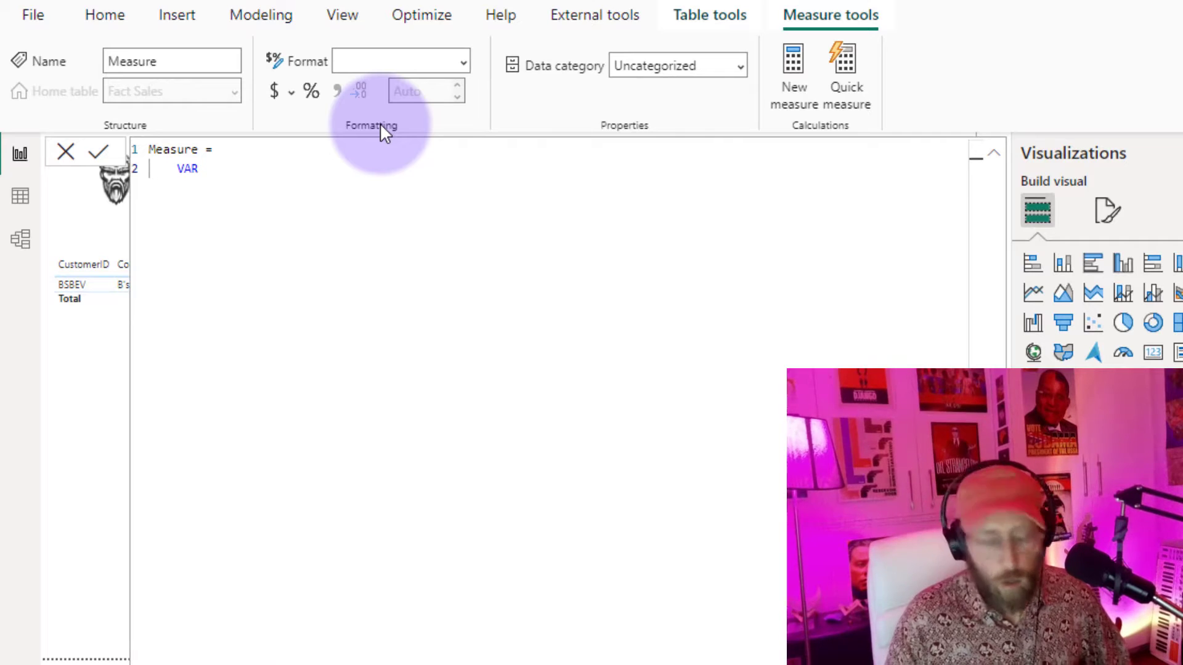
Name the new measure's first variable LastDateLost and start a new line for its expression
{"action": "type", "text": "Last"}
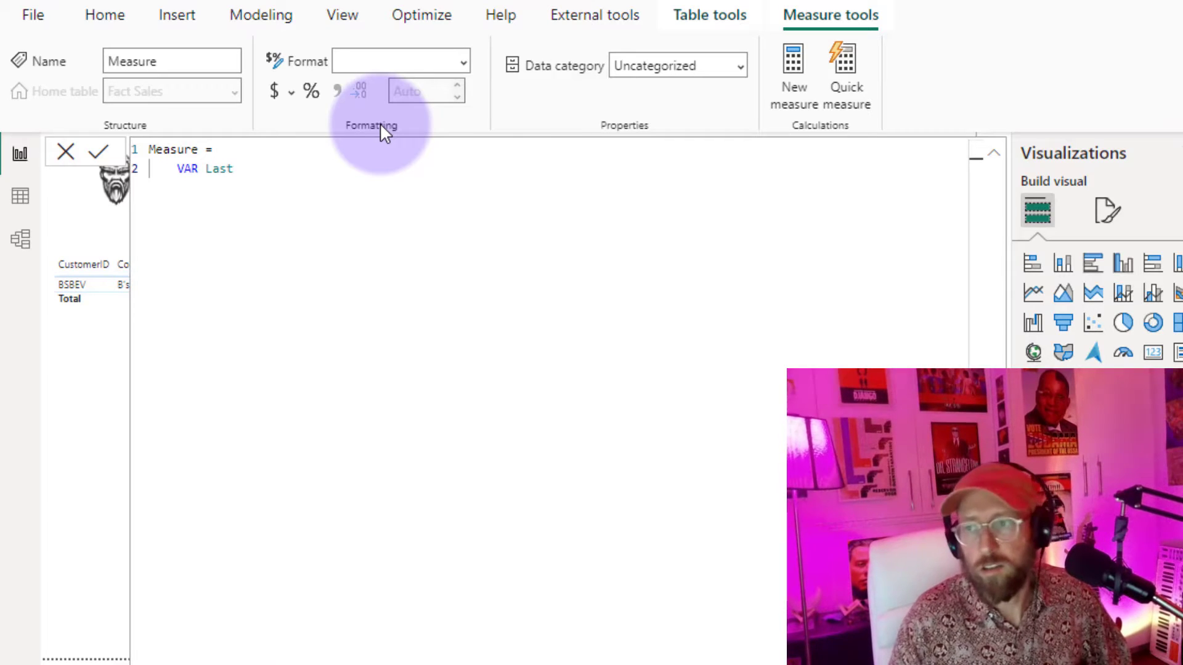
{"action": "type", "text": "Date"}
{"action": "type", "text": "Lost ="}
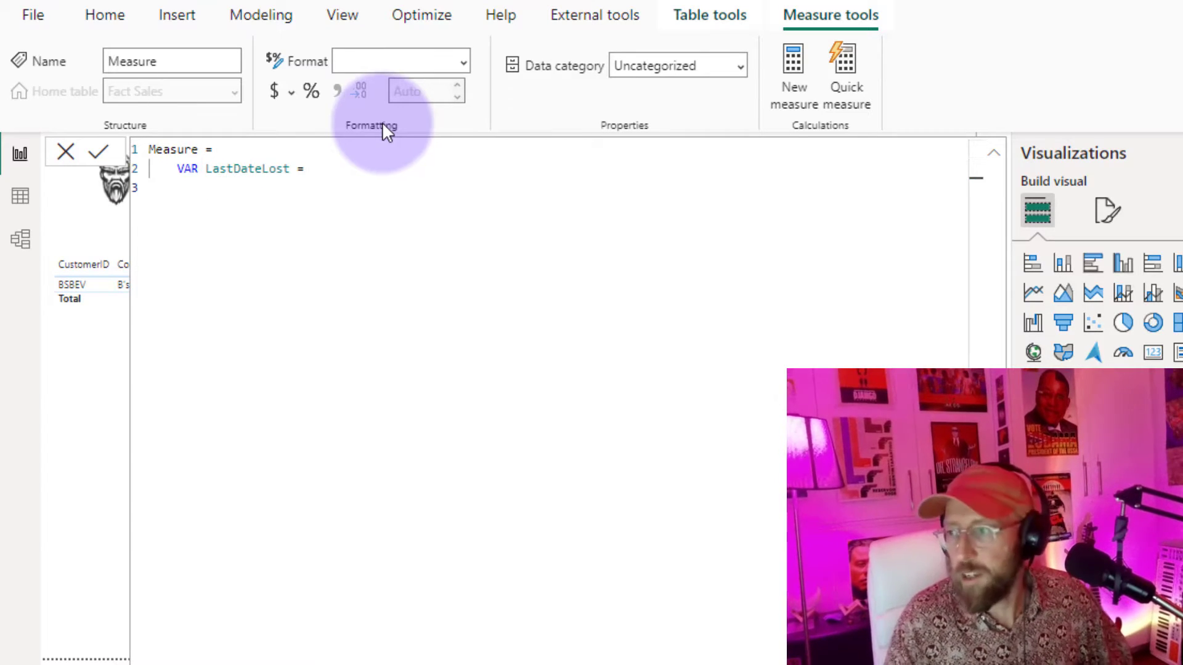
{"action": "key", "text": "Return"}
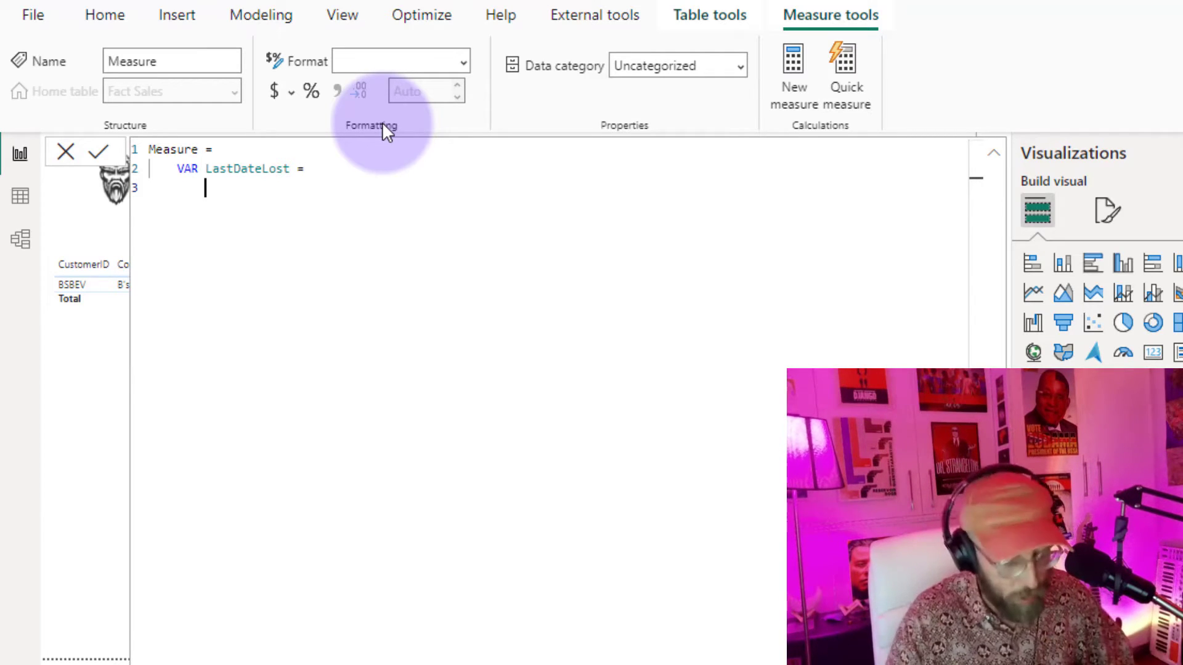
Begin the LastDateLost expression with CALCULATE, using MAX('Date'[Date]) as its first argument
{"action": "type", "text": "CAL"}
{"action": "key", "text": "Tab"}
{"action": "key", "text": "shift+Return"}
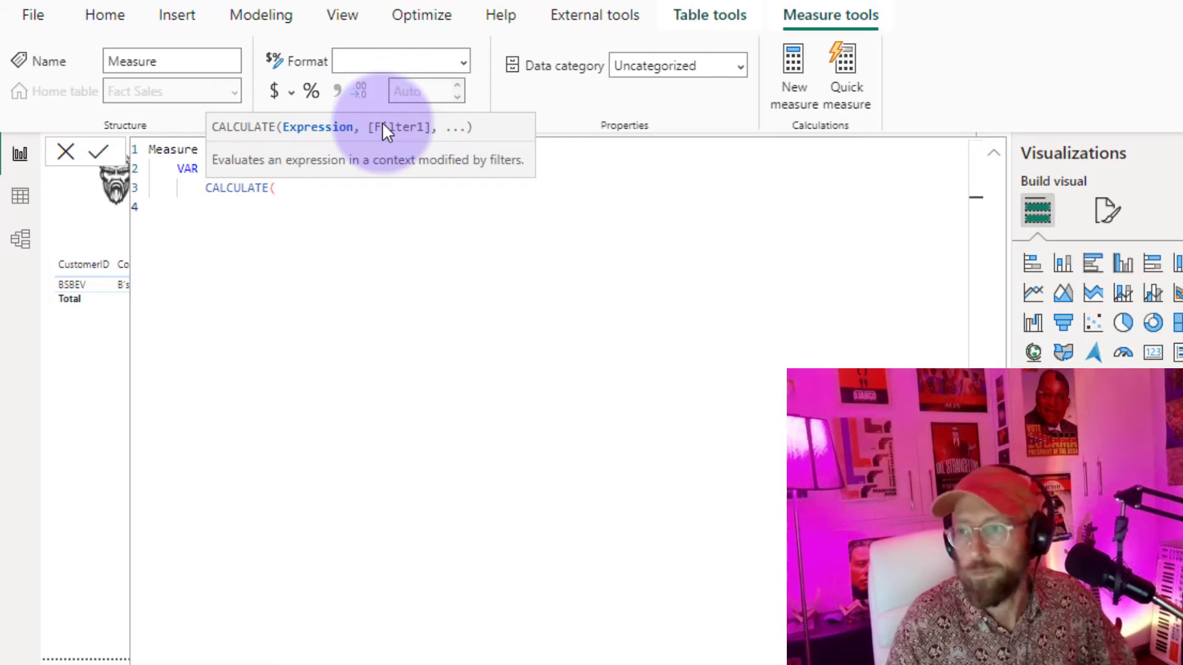
{"action": "type", "text": "MAX"}
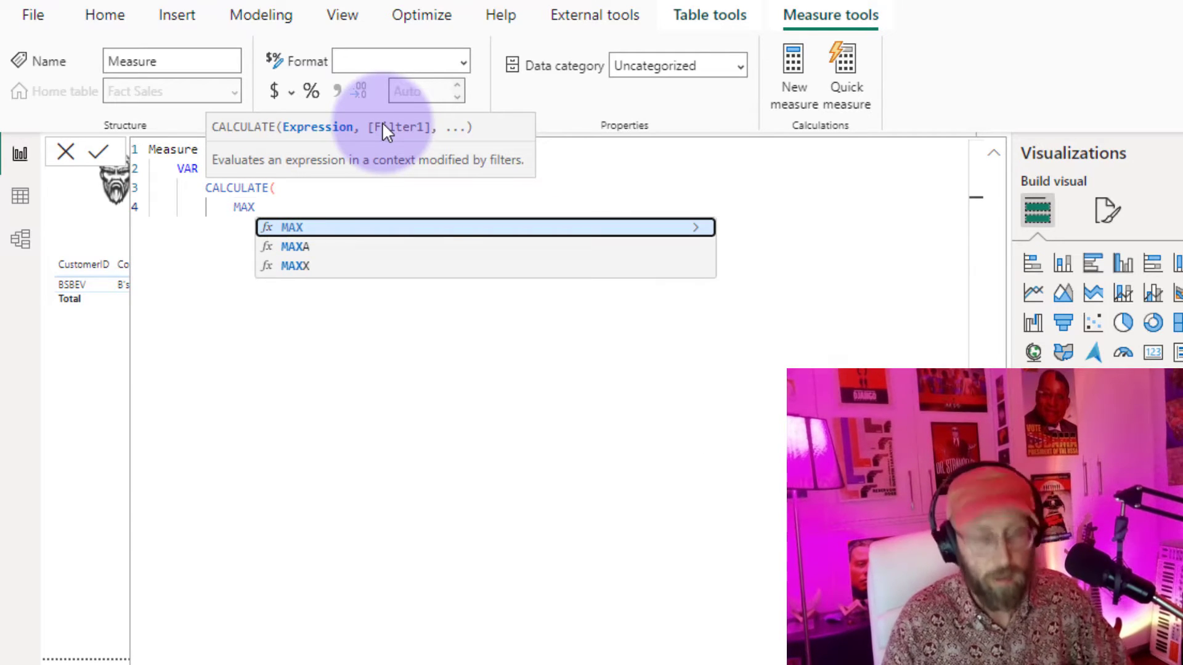
{"action": "type", "text": "('Dat"}
{"action": "key", "text": "Down"}
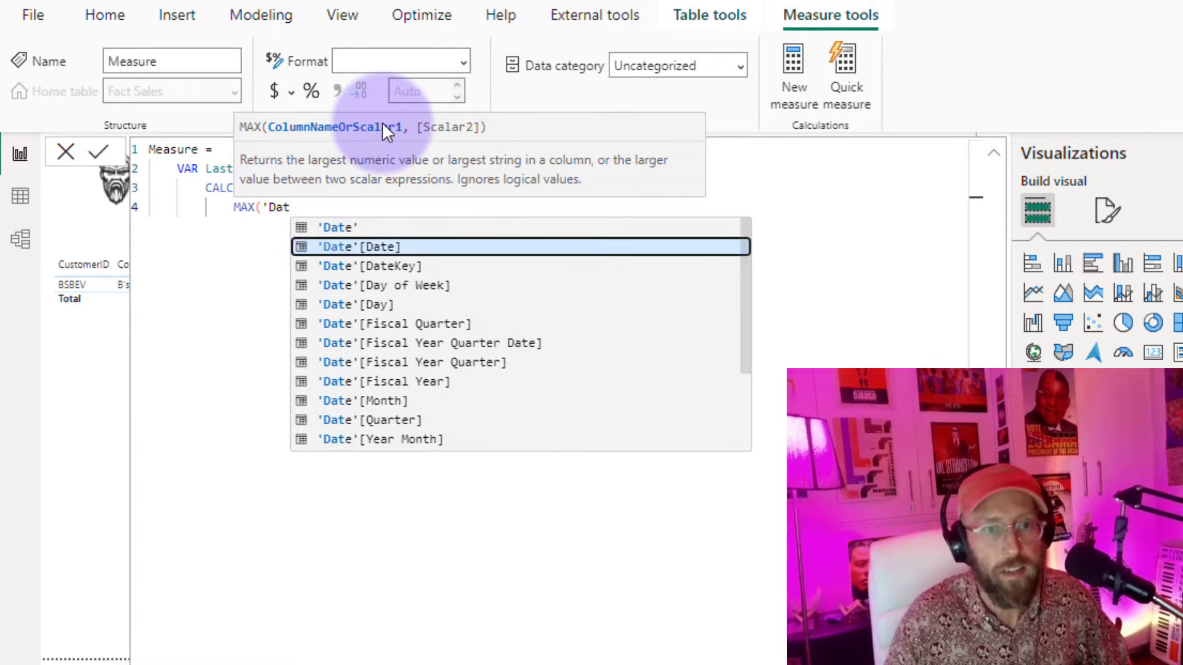
{"action": "key", "text": "Tab"}
{"action": "type", "text": ")"}
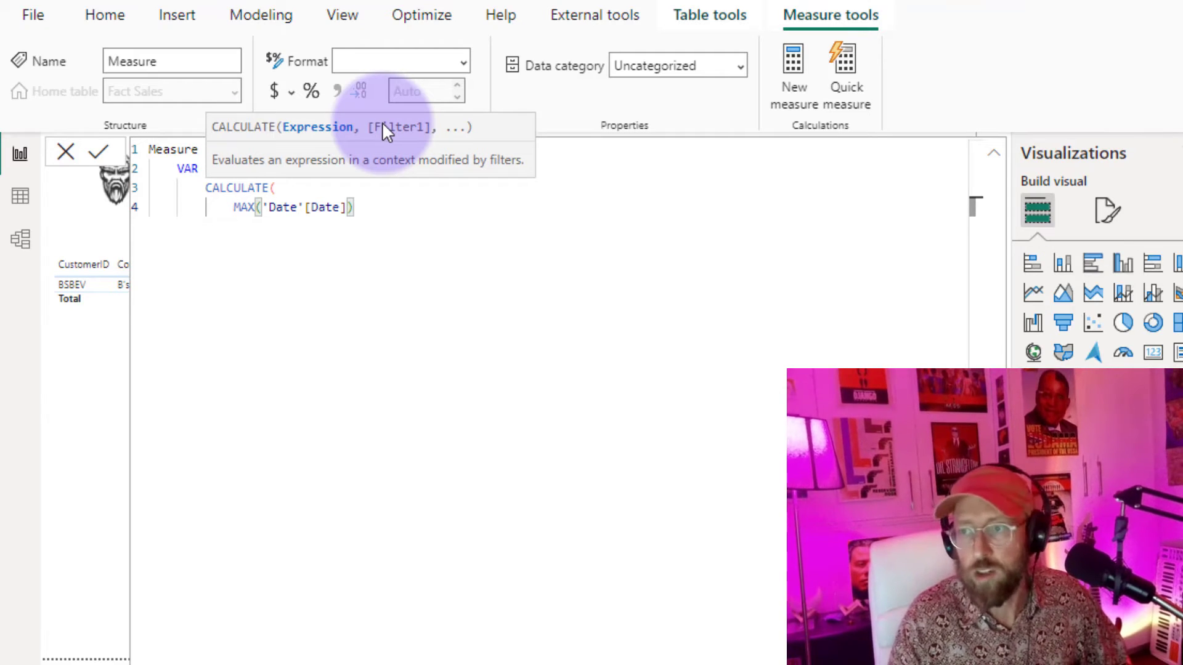
Add ALLSELECTED('Date') as the CALCULATE filter, close CALCULATE on its own line, and start a new line below
{"action": "type", "text": ","}
{"action": "key", "text": "Return"}
{"action": "type", "text": "ALL"}
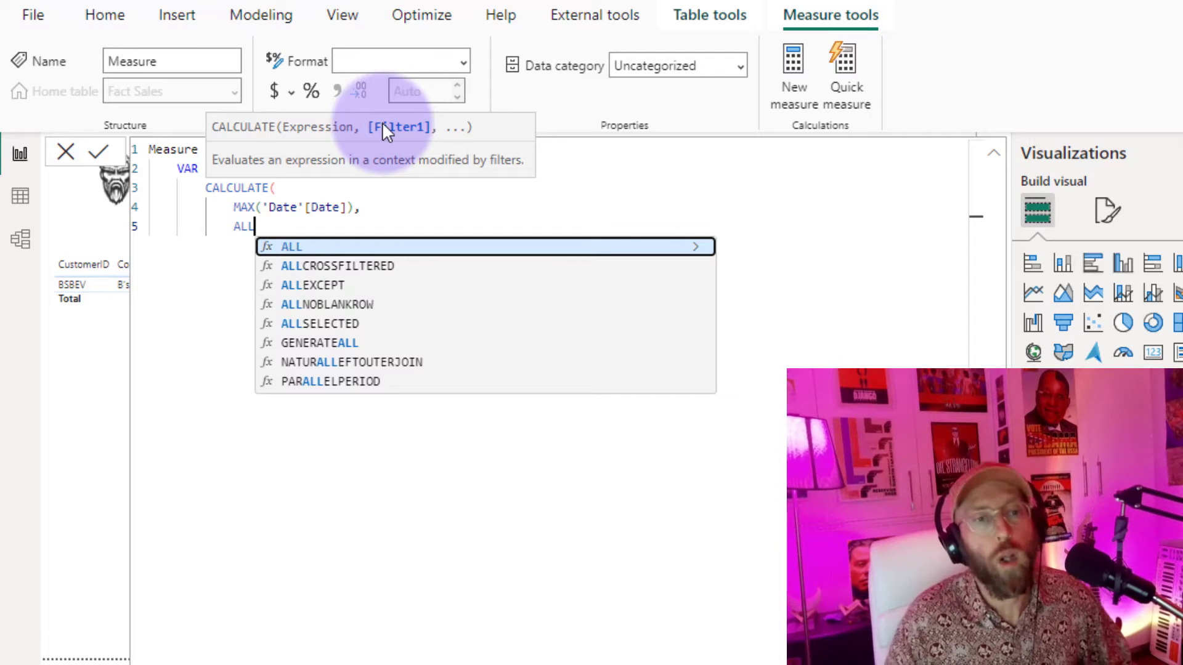
{"action": "key", "text": "Down"}
{"action": "key", "text": "Down"}
{"action": "key", "text": "Down"}
{"action": "key", "text": "Down"}
{"action": "key", "text": "Tab"}
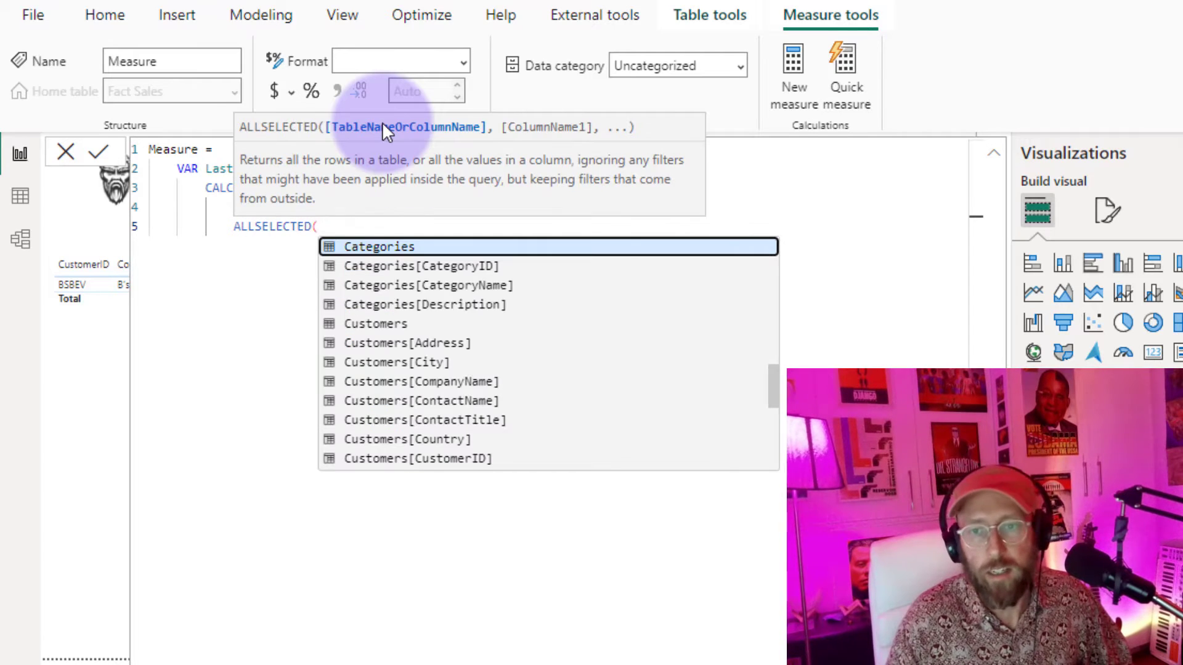
{"action": "type", "text": "'Date"}
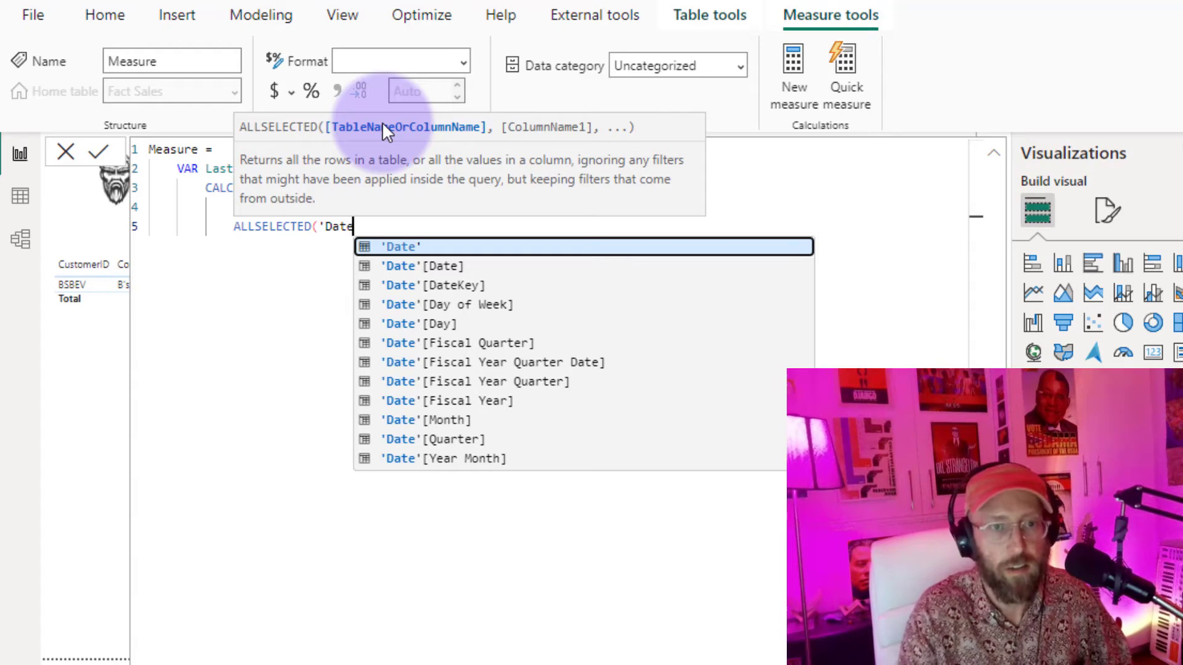
{"action": "type", "text": "')"}
{"action": "key", "text": "Return"}
{"action": "type", "text": ")"}
{"action": "key", "text": "Return"}
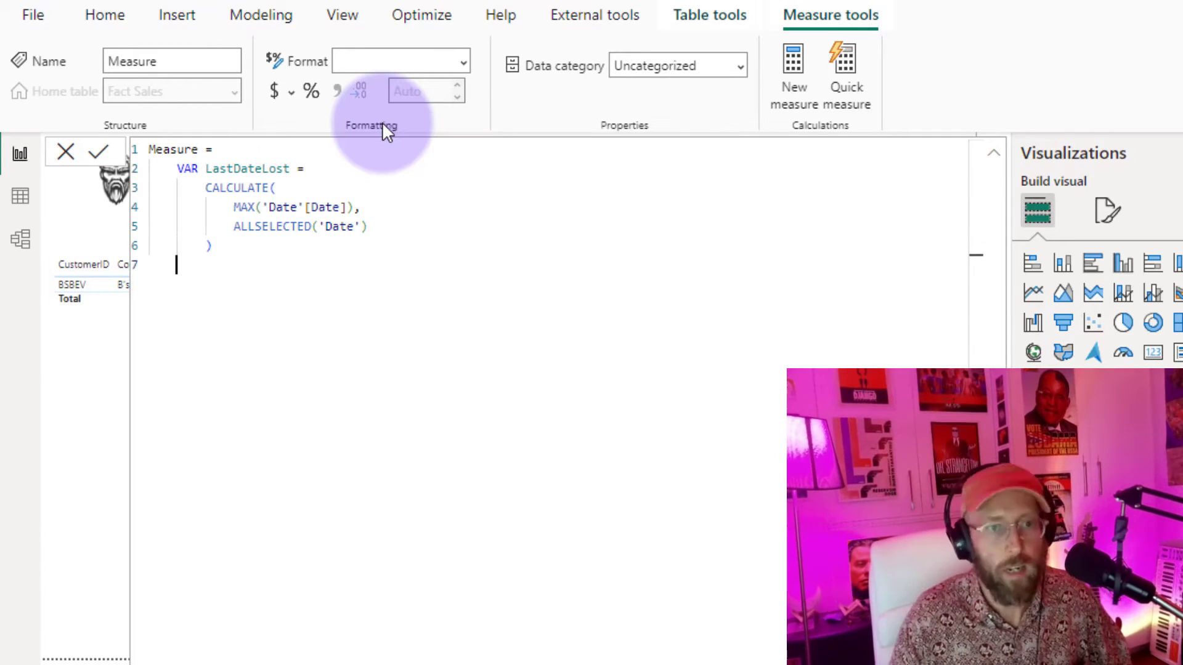
Declare a second variable named CustomersWithLostDate and start a new line for its expression
{"action": "key", "text": "BackSpace"}
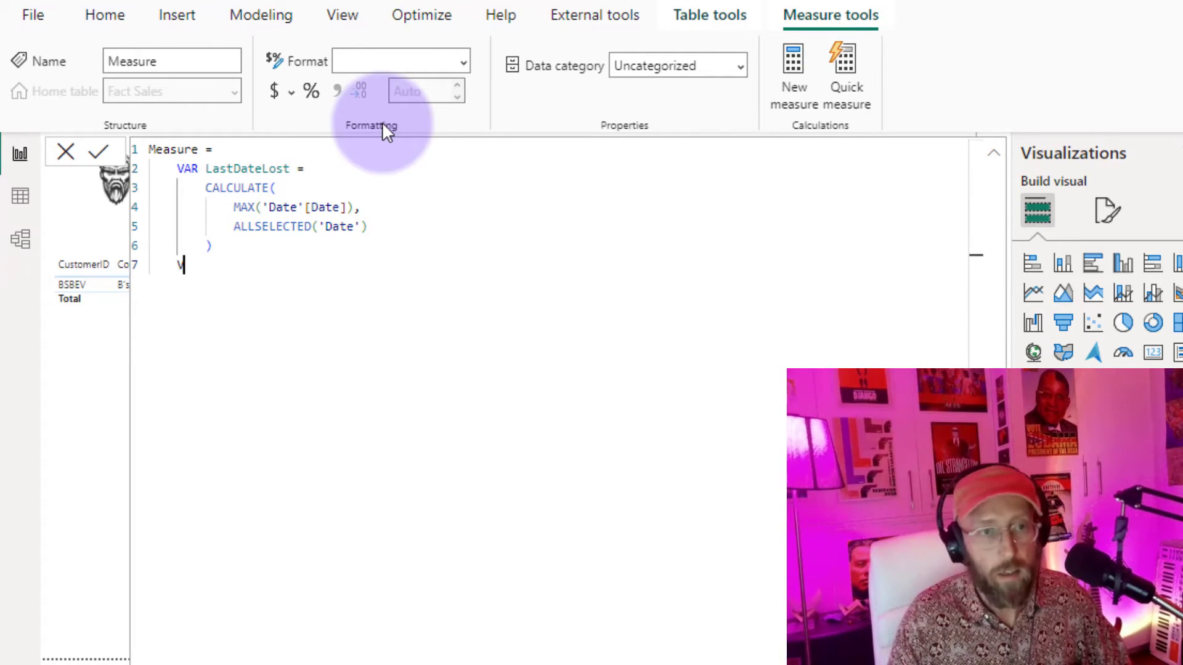
{"action": "type", "text": "VAR "}
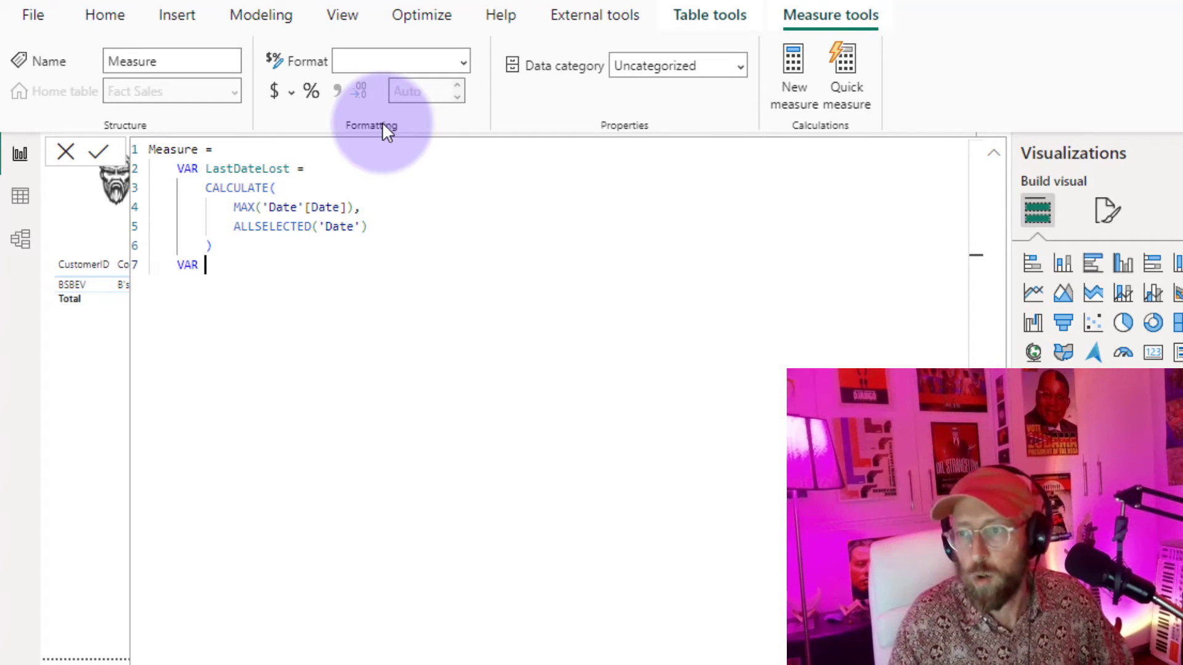
{"action": "type", "text": "Customers"}
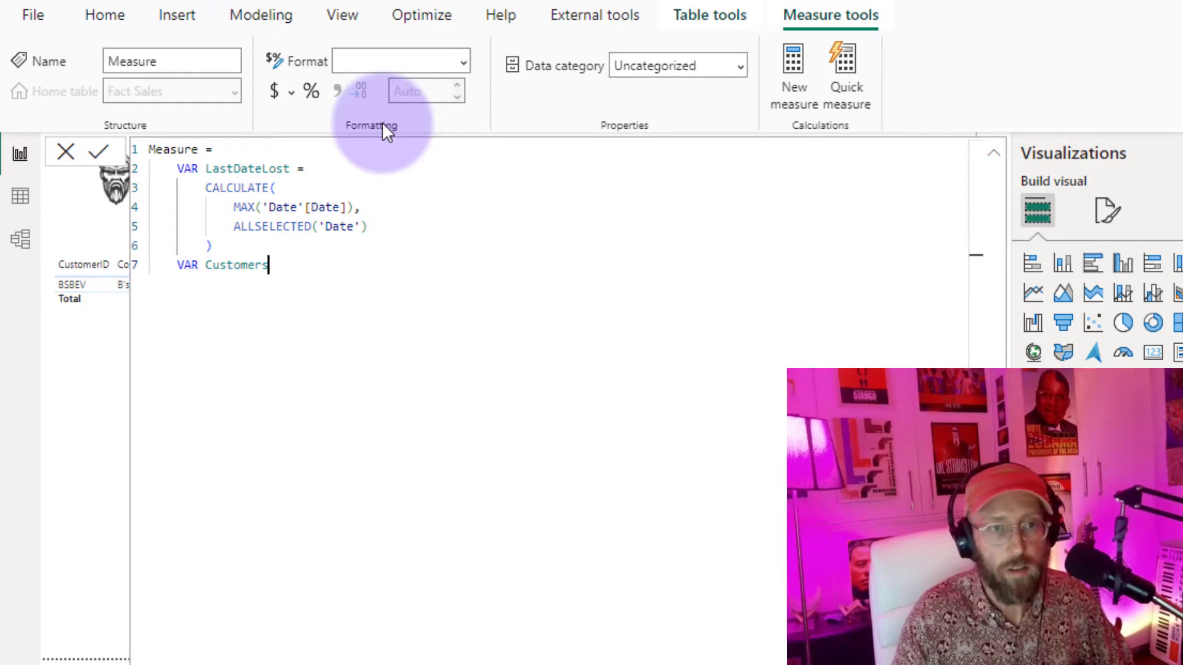
{"action": "type", "text": "WithLostDayt"}
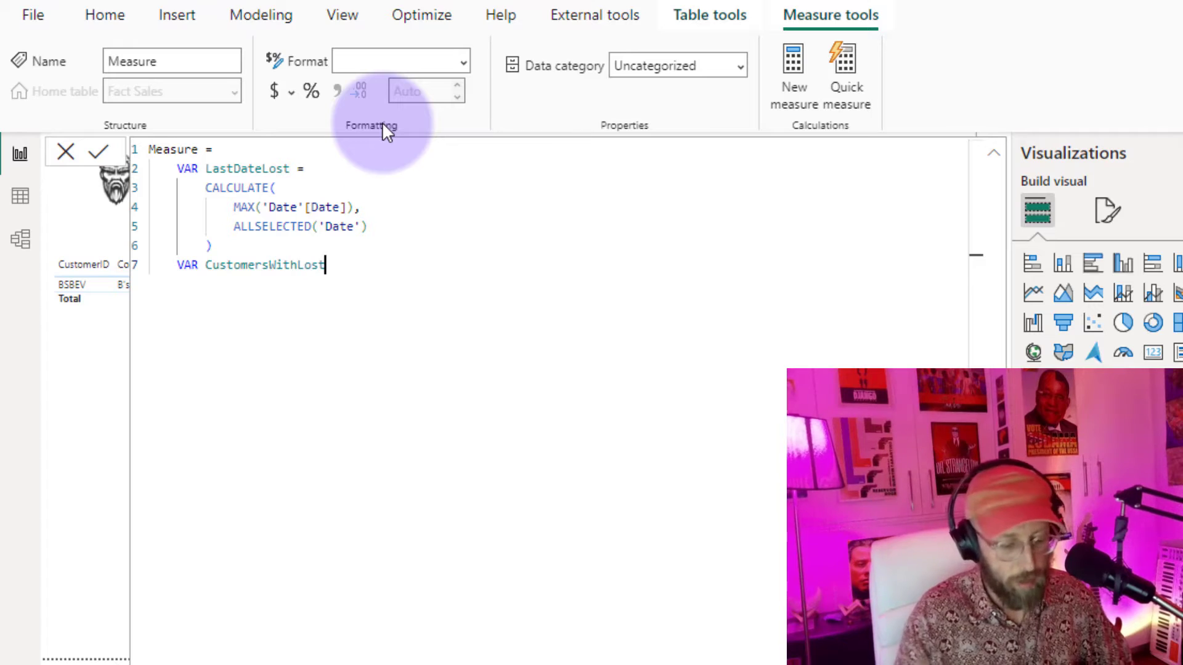
{"action": "key", "text": "BackSpace"}
{"action": "key", "text": "BackSpace"}
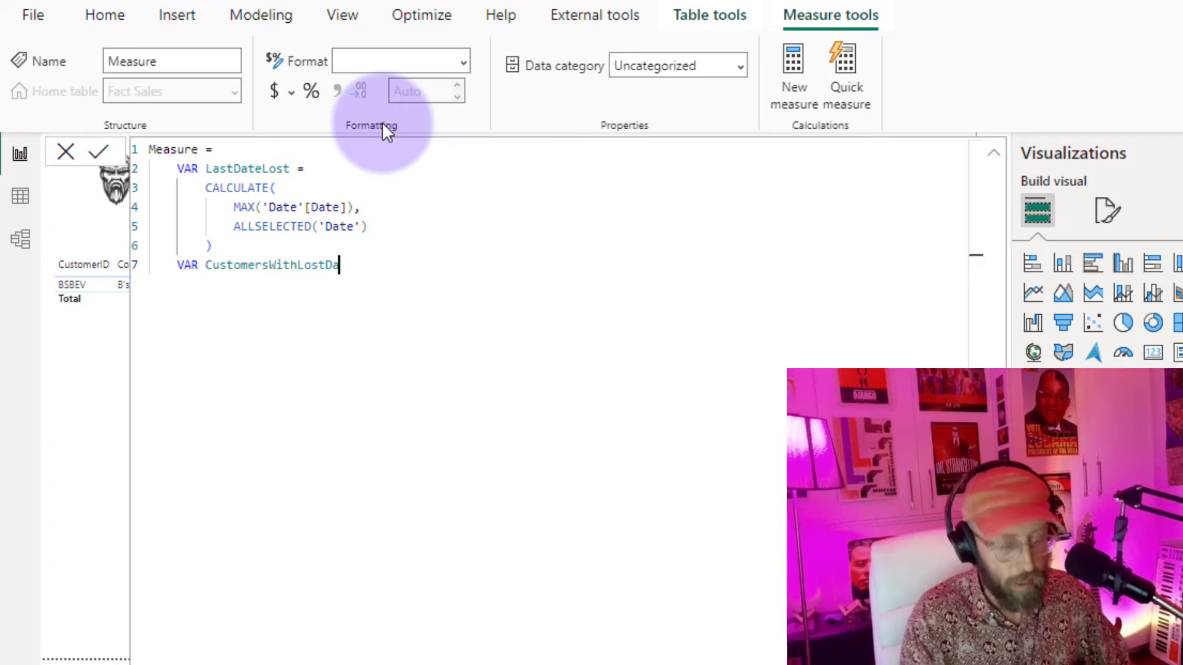
{"action": "type", "text": "te"}
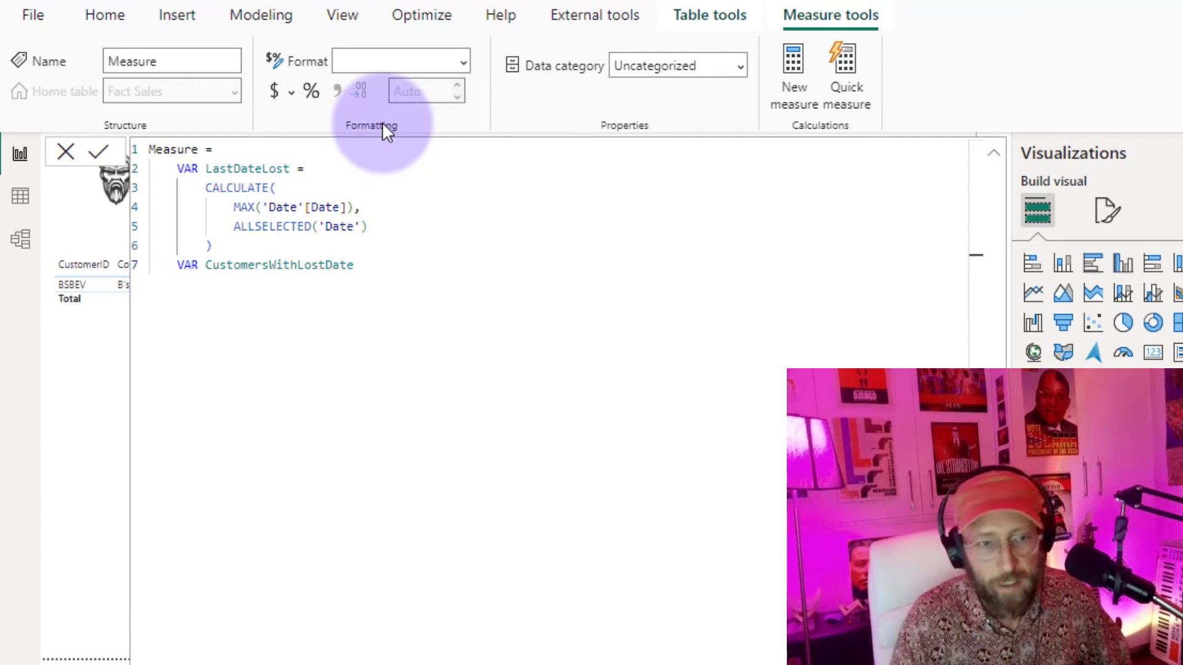
{"action": "type", "text": " ="}
{"action": "key", "text": "Return"}
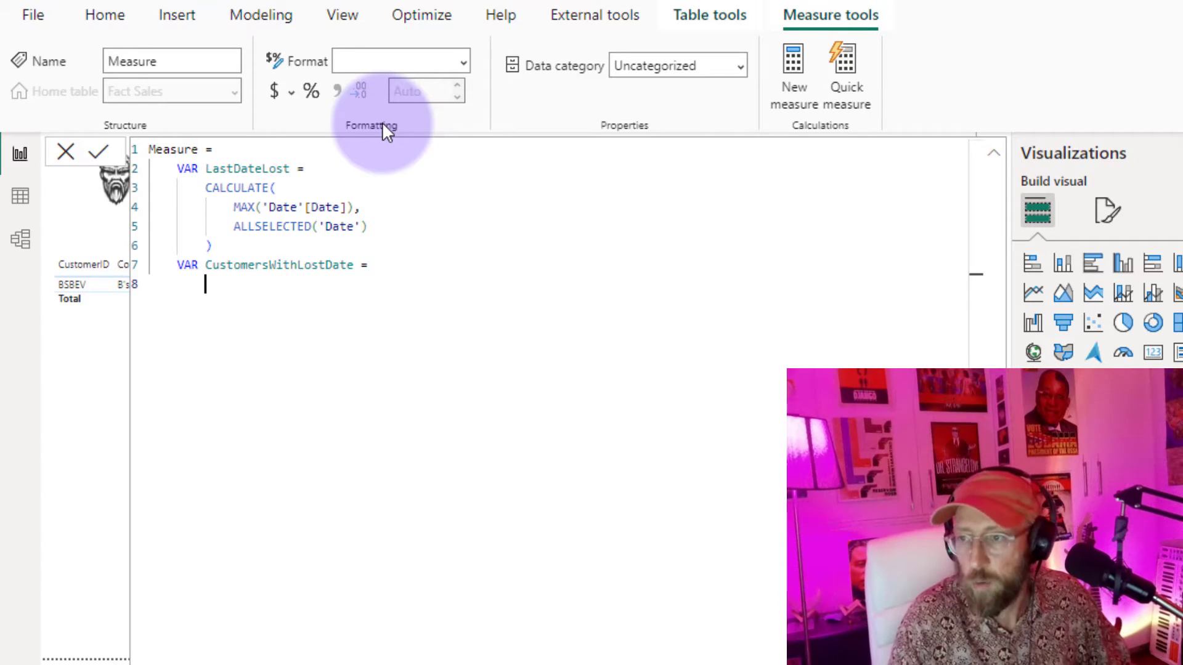
Enter VALUES('Fact Sales'[CustomerID]) as the expression of CustomersWithLostDate
{"action": "type", "text": "VALUES("}
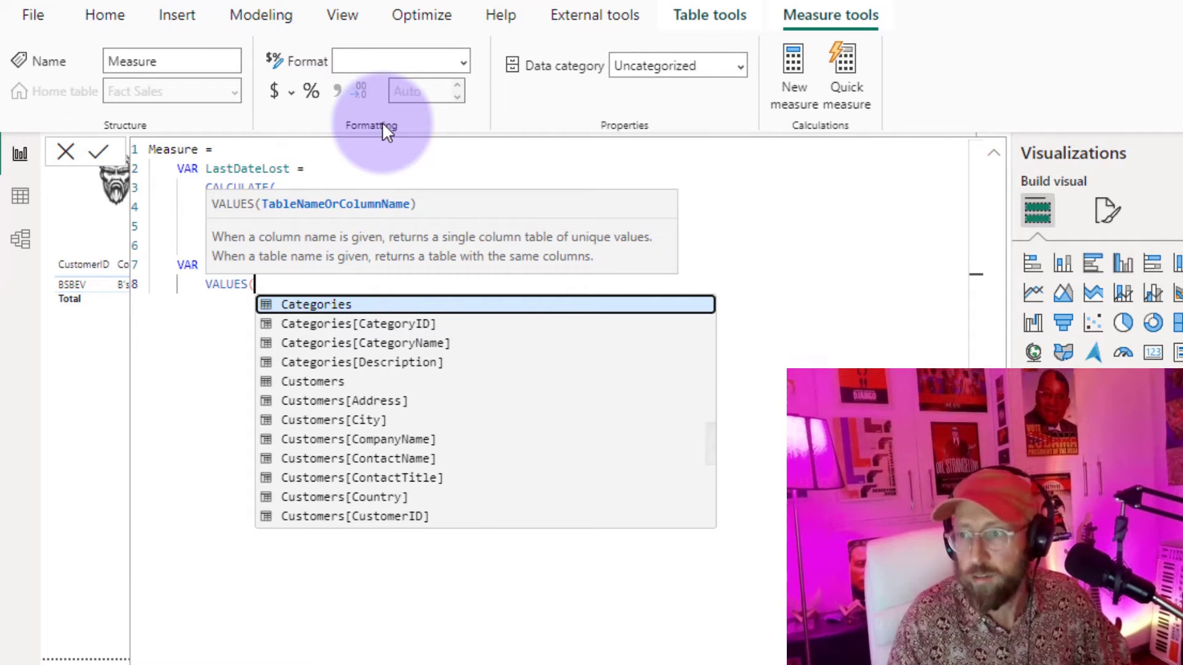
{"action": "type", "text": "'Fact"}
{"action": "key", "text": "Down"}
{"action": "key", "text": "Tab"}
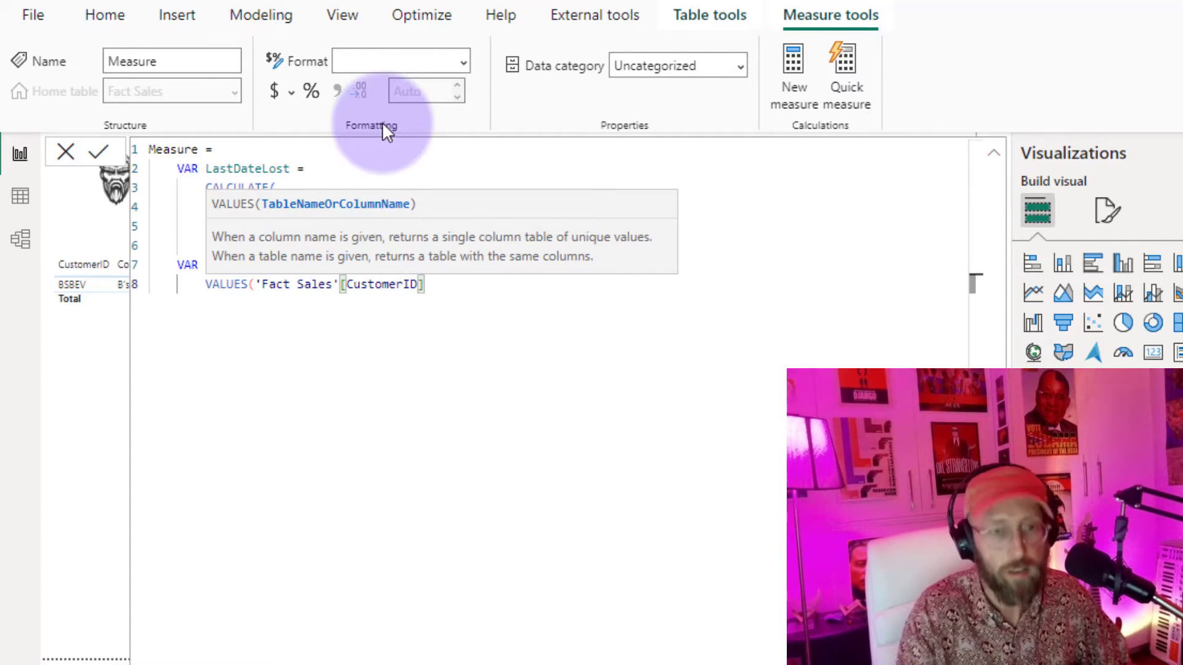
{"action": "type", "text": ")"}
Insert ADDCOLUMNS( ahead of the VALUES expression, keeping VALUES on its own indented line as the first argument
{"action": "double_click", "coordinate": [209, 284]}
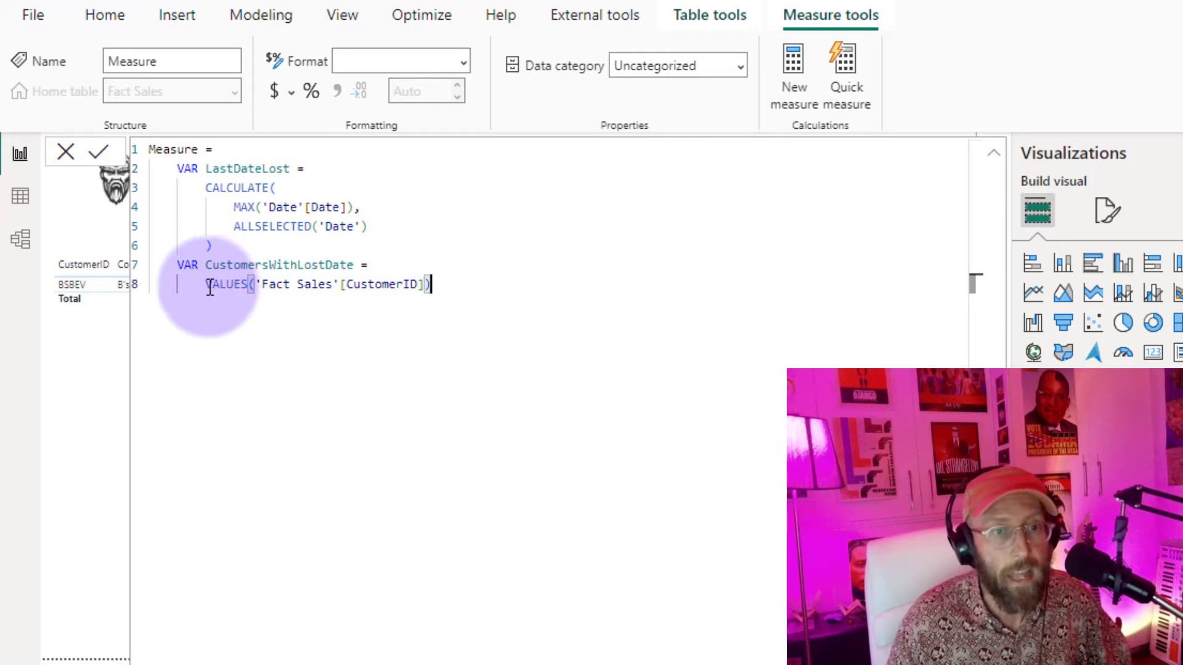
{"action": "key", "text": "shift+Return"}
{"action": "key", "text": "Up"}
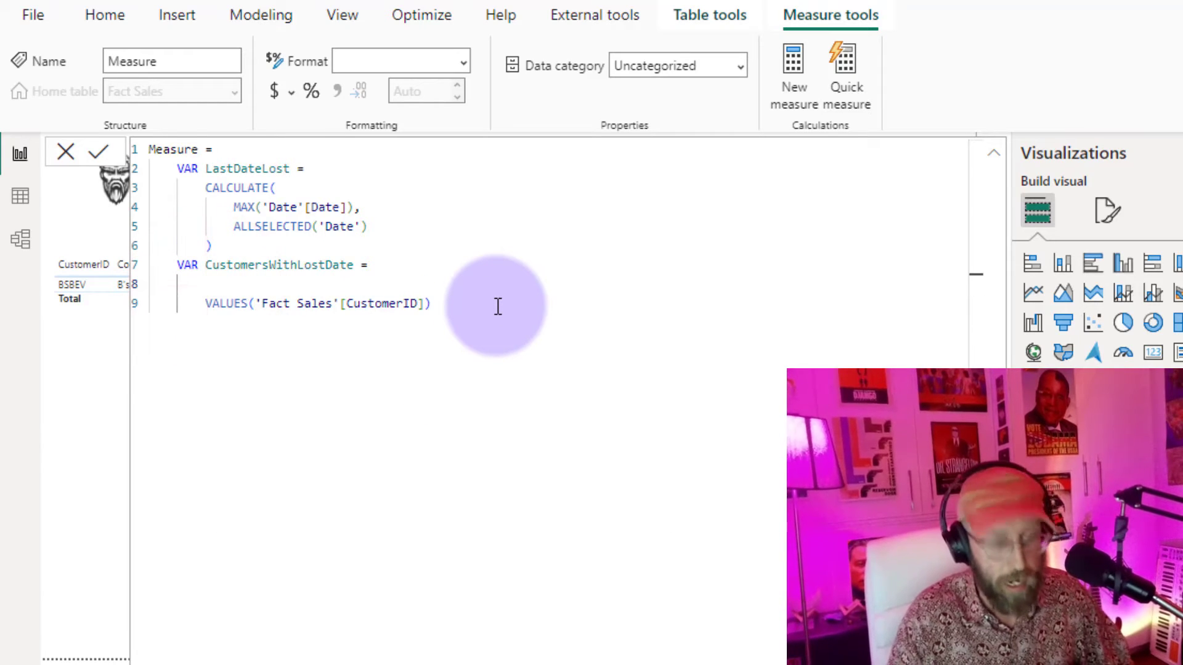
{"action": "type", "text": "ADD"}
{"action": "key", "text": "Tab"}
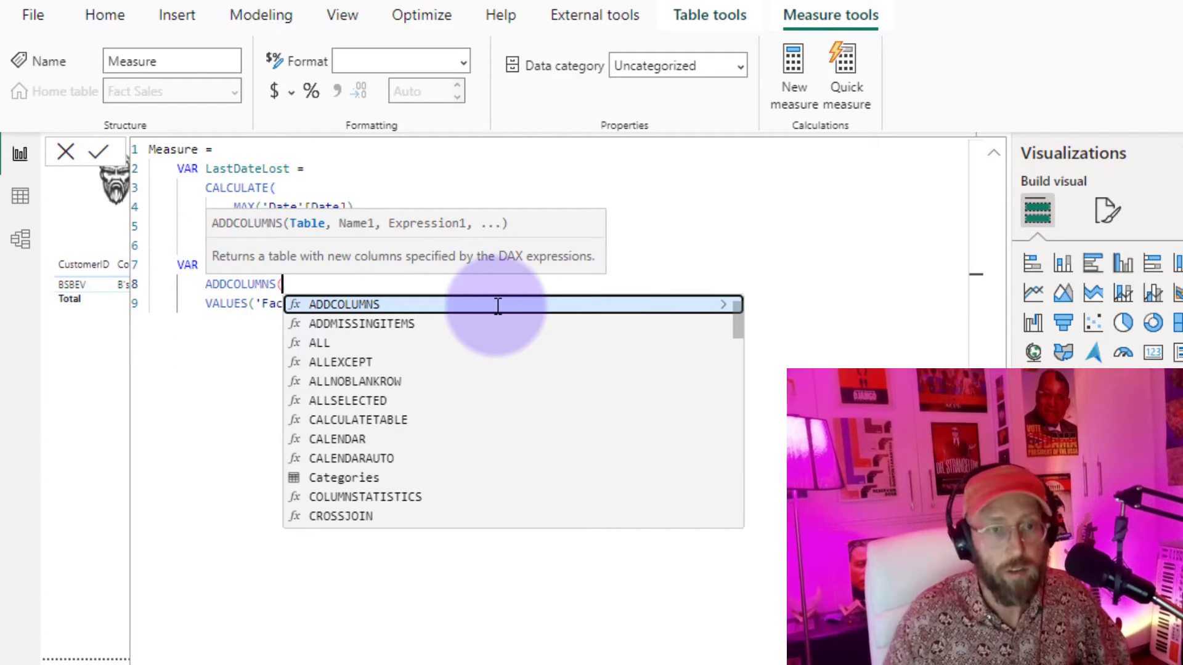
{"action": "key", "text": "shift+Return"}
{"action": "key", "text": "Delete"}
{"action": "key", "text": "Delete"}
{"action": "key", "text": "Delete"}
{"action": "key", "text": "Delete"}
{"action": "key", "text": "Delete"}
{"action": "key", "text": "Delete"}
{"action": "key", "text": "Delete"}
{"action": "key", "text": "Delete"}
{"action": "key", "text": "Delete"}
{"action": "key", "text": "Delete"}
{"action": "left_click", "coordinate": [488, 309]}
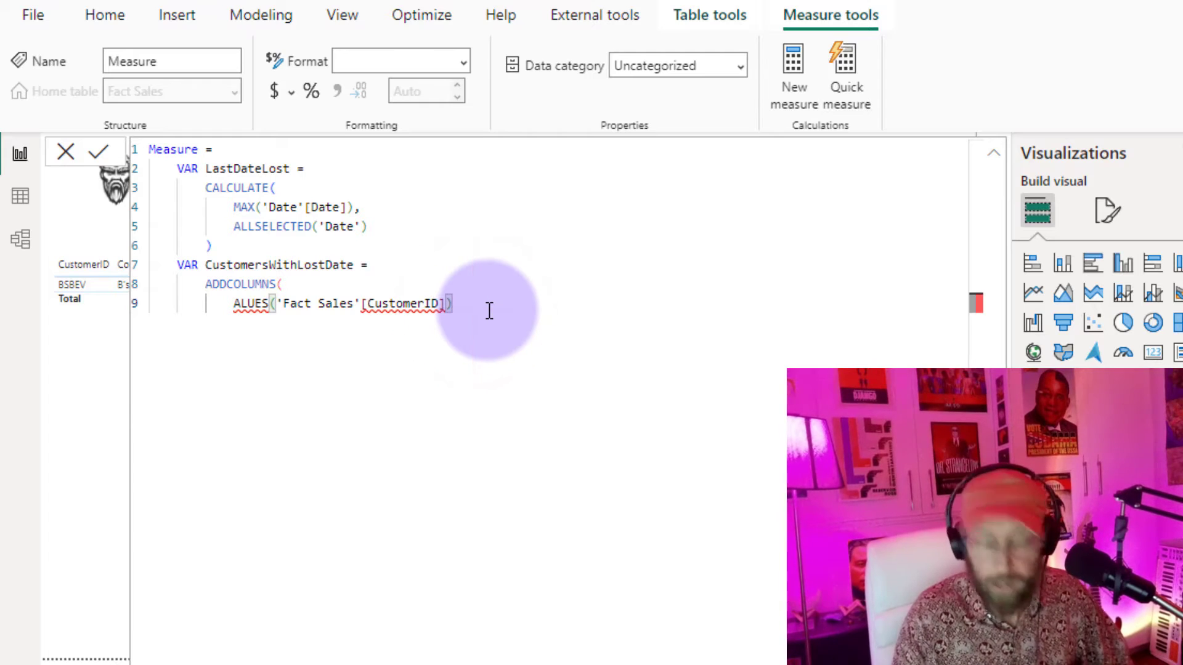
{"action": "type", "text": ","}
{"action": "key", "text": "shift+Return"}
{"action": "type", "text": "@Los"}
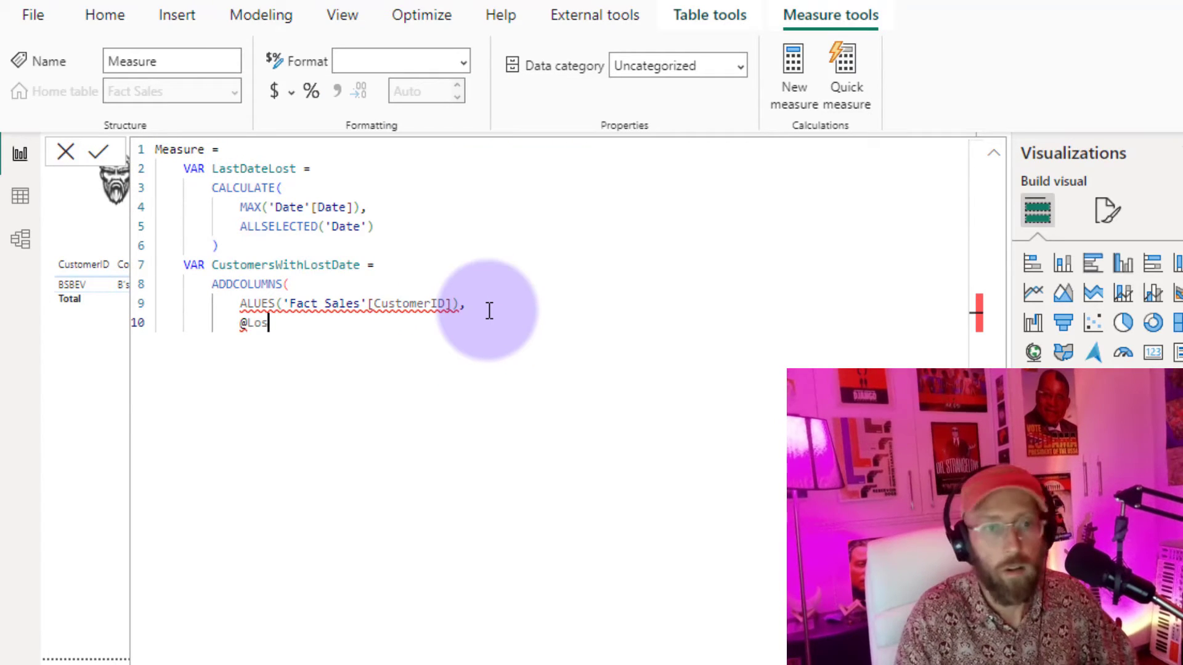
{"action": "type", "text": "tCustomerDate"}
{"action": "key", "text": "Home"}
{"action": "type", "text": "\""}
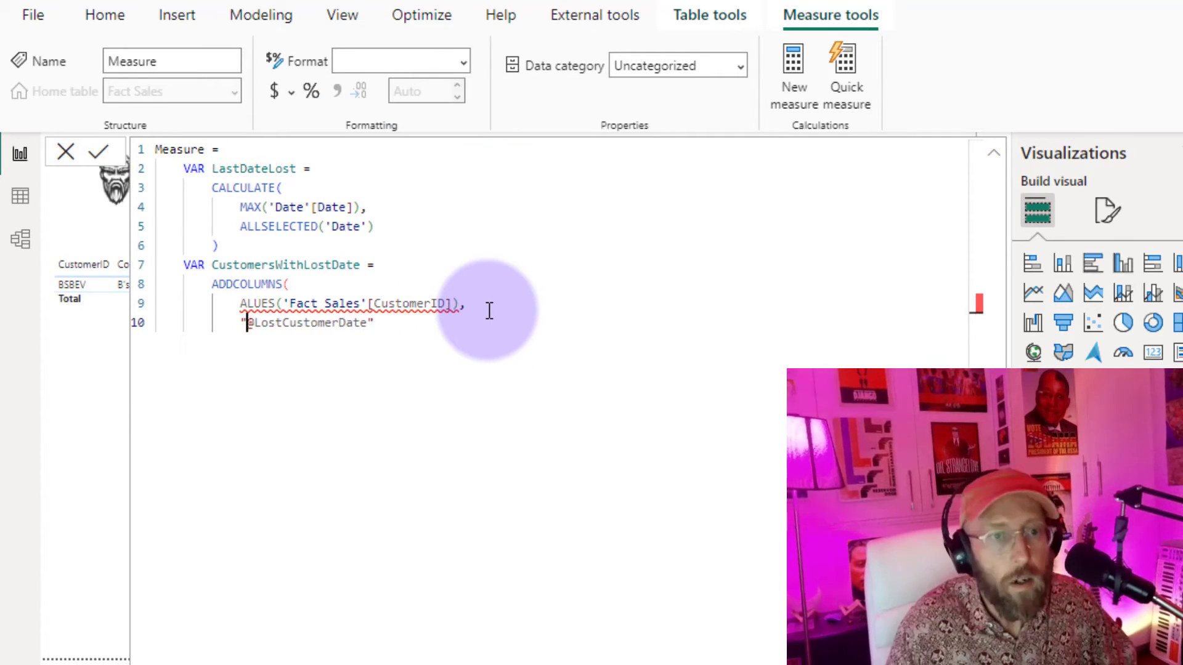
{"action": "key", "text": "End"}
{"action": "type", "text": "\""}
{"action": "type", "text": "V"}
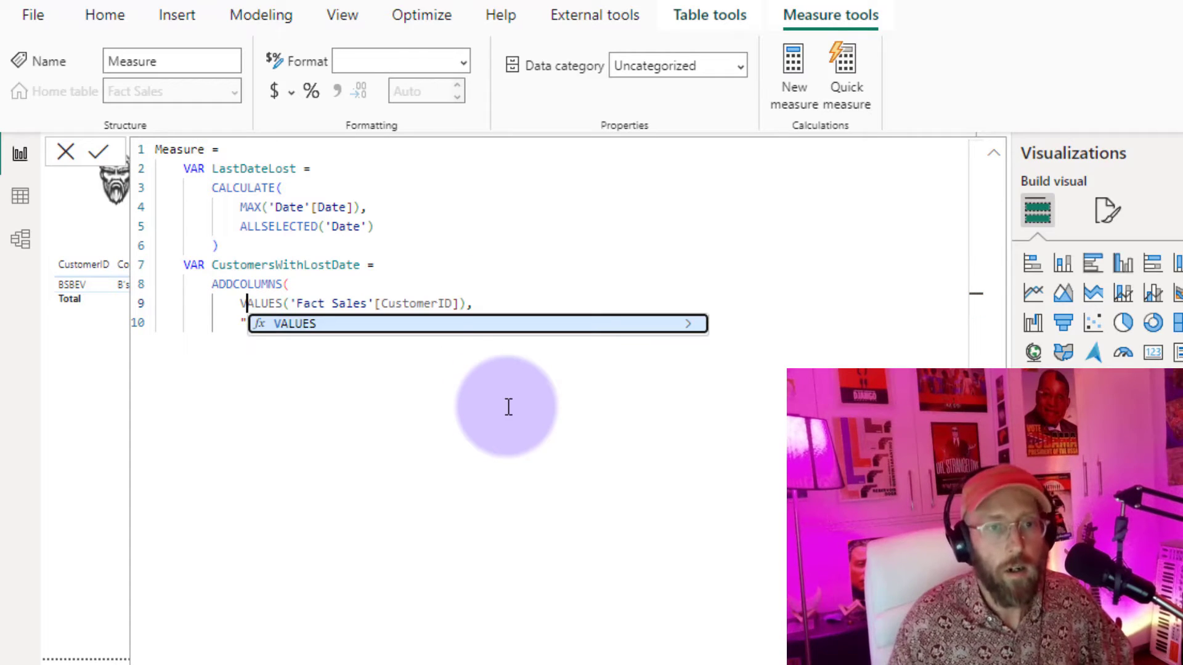
{"action": "left_click", "coordinate": [438, 256]}
{"action": "key", "text": "ctrl+End"}
{"action": "type", "text": ", ["}
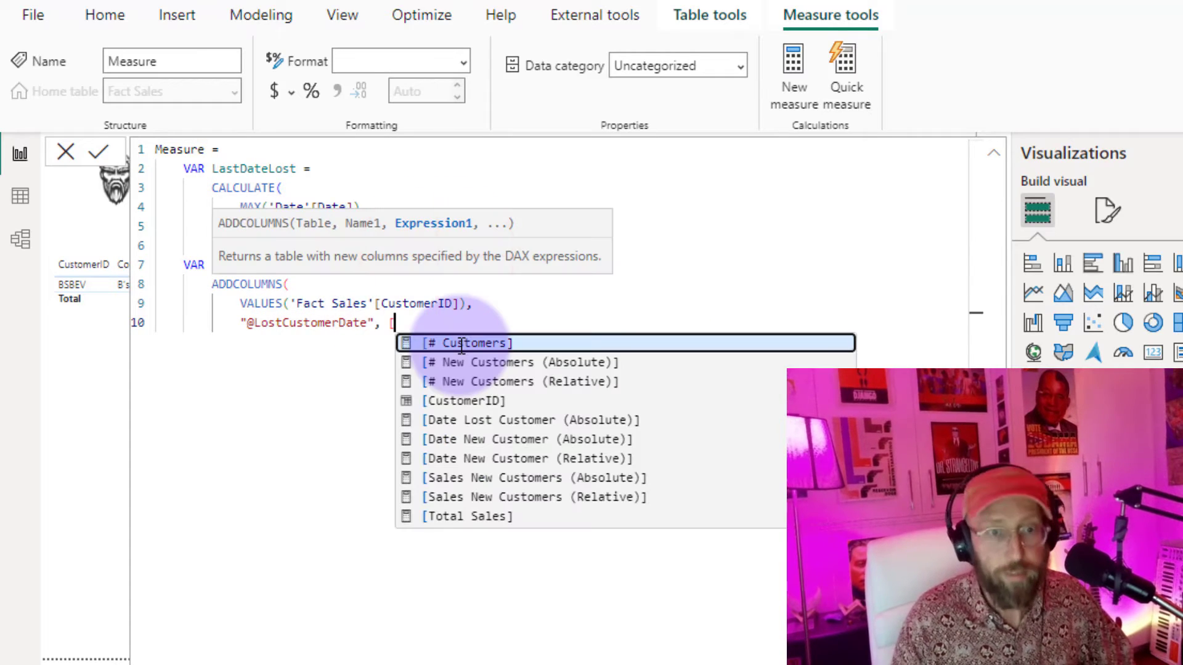
{"action": "key", "text": "Down"}
{"action": "key", "text": "Down"}
{"action": "key", "text": "Down"}
{"action": "key", "text": "Down"}
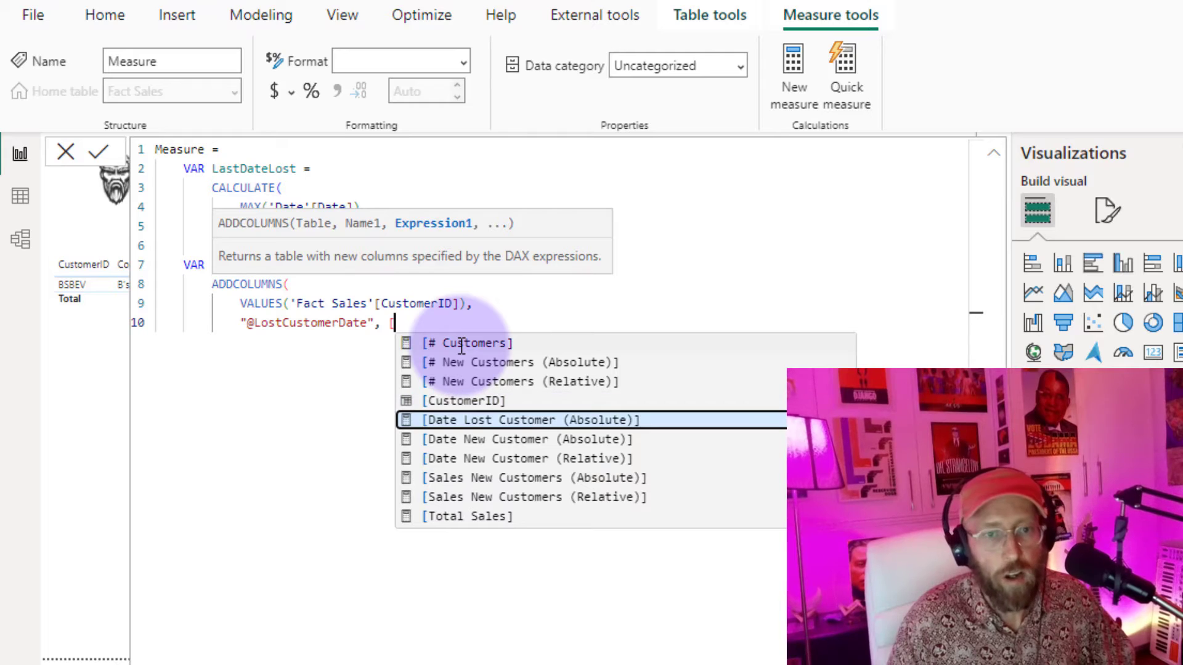
{"action": "key", "text": "Tab"}
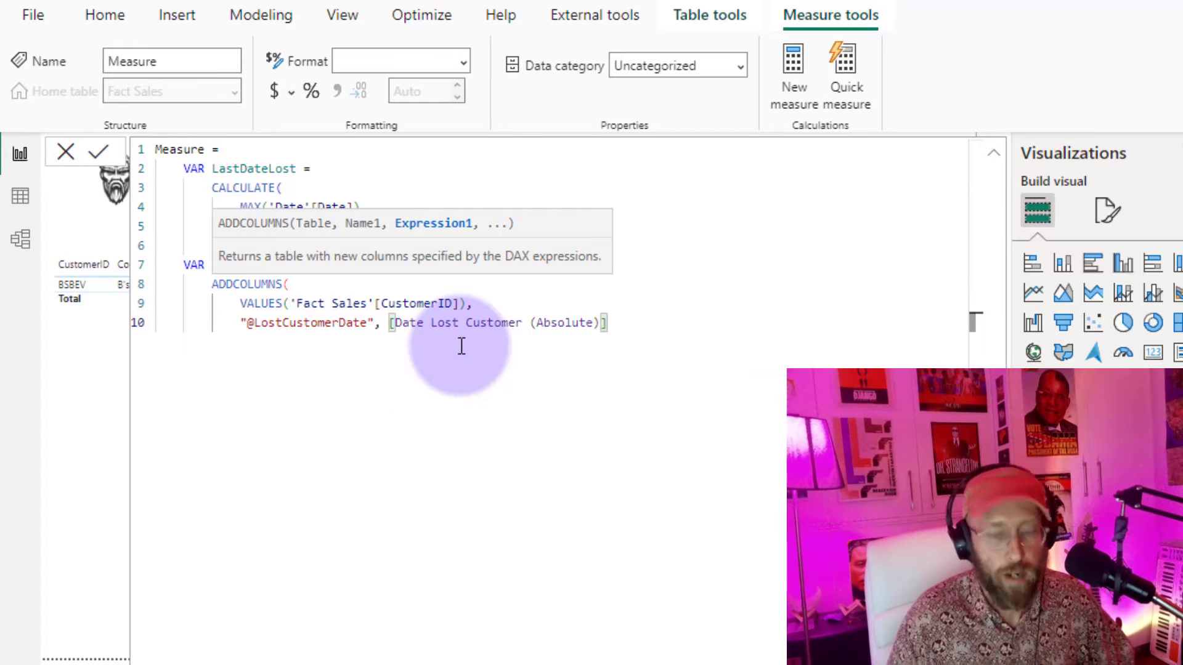
{"action": "type", "text": ")"}
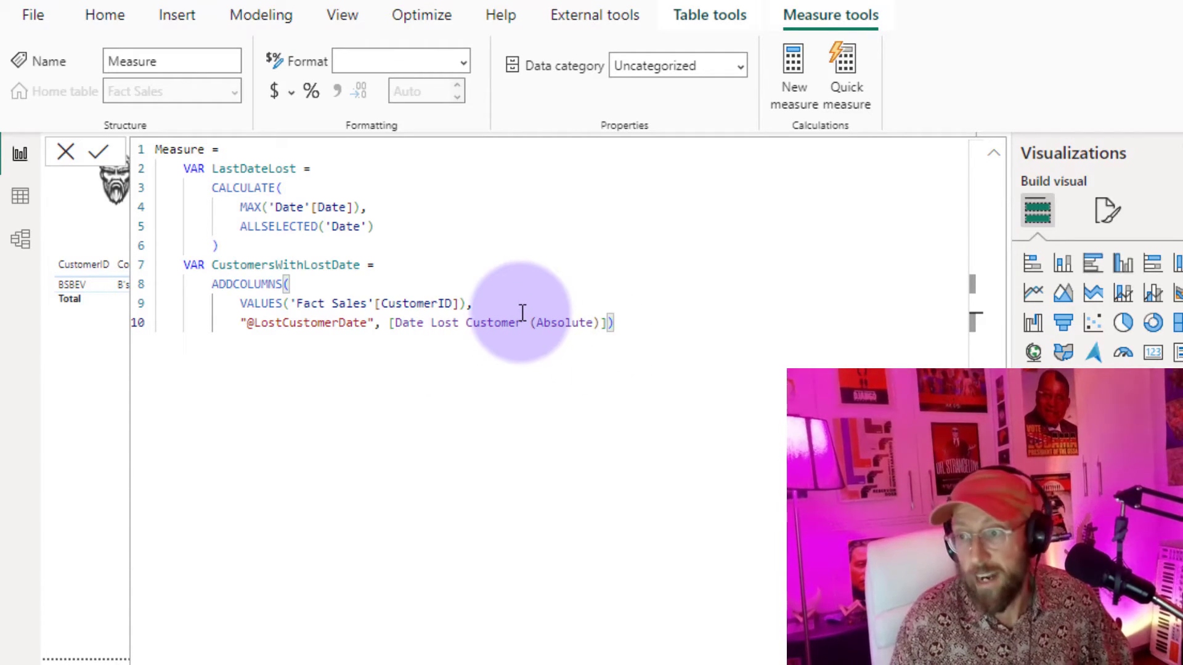
Insert CALCULATETABLE( on its own line ahead of ADDCOLUMNS in the CustomersWithLostDate variable
{"action": "left_click", "coordinate": [277, 284]}
{"action": "key", "text": "Home"}
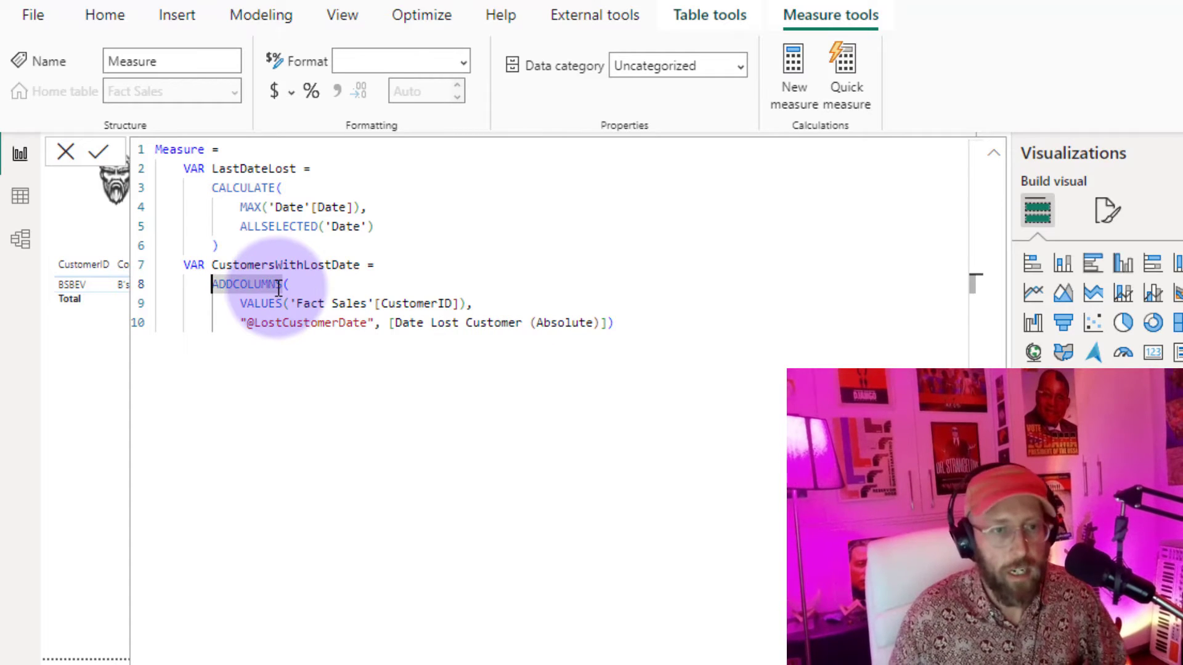
{"action": "key", "text": "Return"}
{"action": "type", "text": "CAL"}
{"action": "key", "text": "Down"}
{"action": "key", "text": "Tab"}
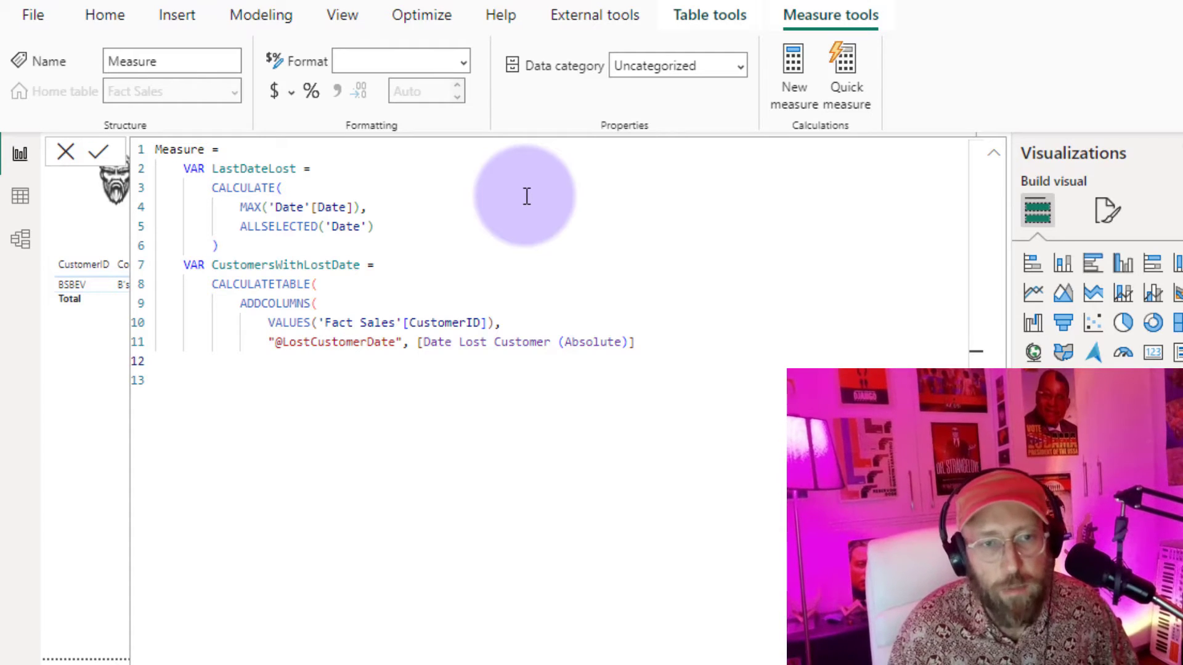
Close ADDCOLUMNS on its own line and add ALLEXCEPT('Fact Sales', 'Customers') as the first CALCULATETABLE filter
{"action": "type", "text": "),"}
{"action": "key", "text": "Return"}
{"action": "type", "text": "ALL"}
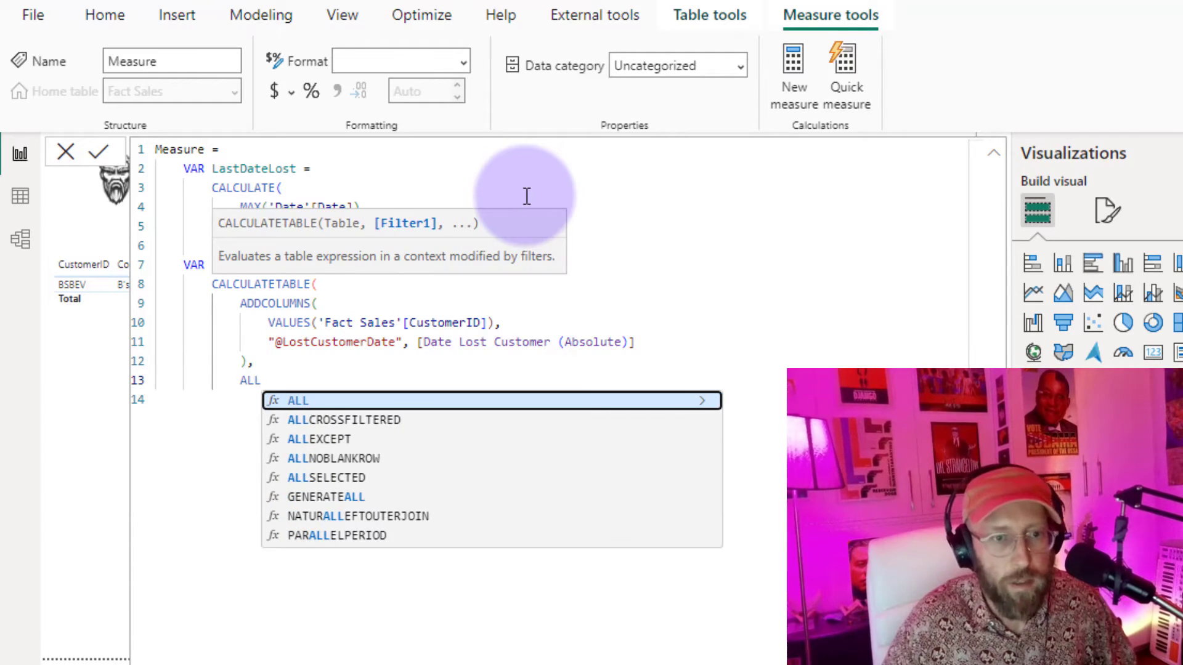
{"action": "type", "text": "EXCEPT('Fact Sales', 'Customers'),"}
{"action": "key", "text": "Return"}
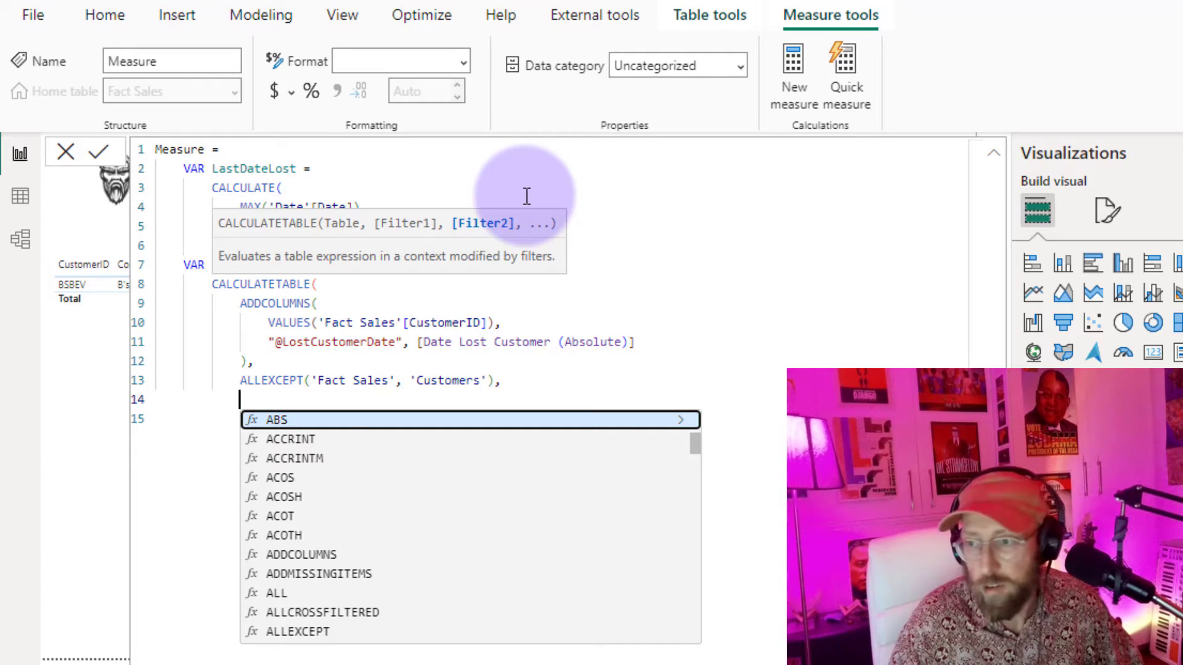
Add the filter 'Date'[Date] <= LastDateLost to CALCULATETABLE and close the function on its own line
{"action": "type", "text": "'Date'[Date] <"}
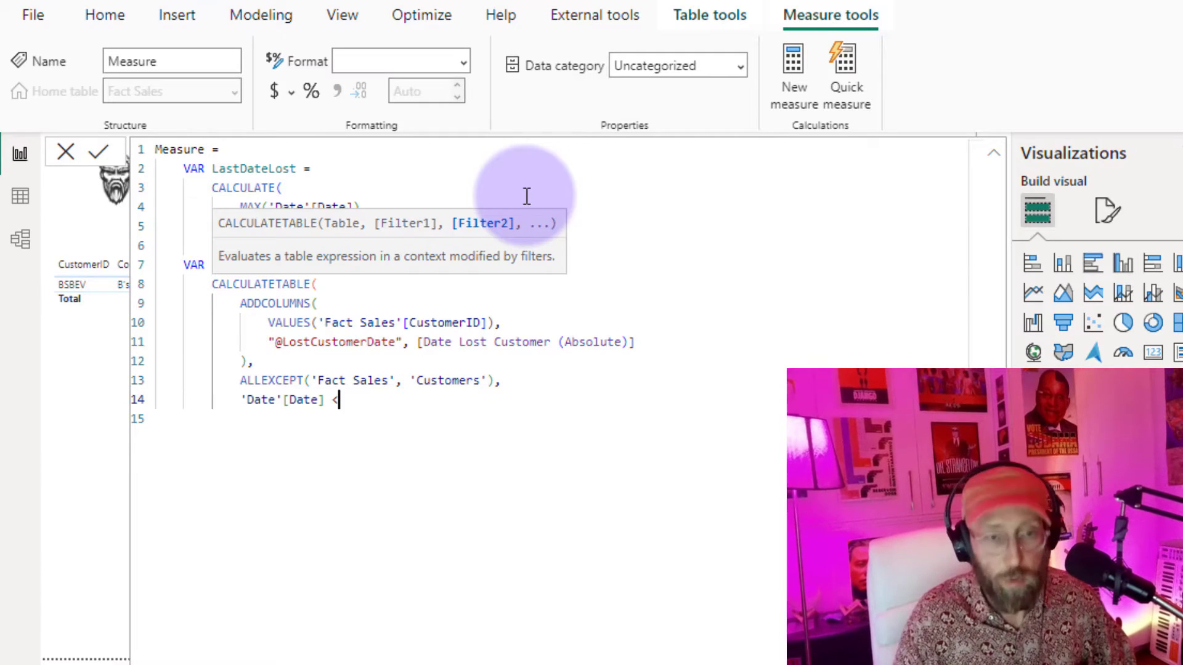
{"action": "type", "text": "= LastDa"}
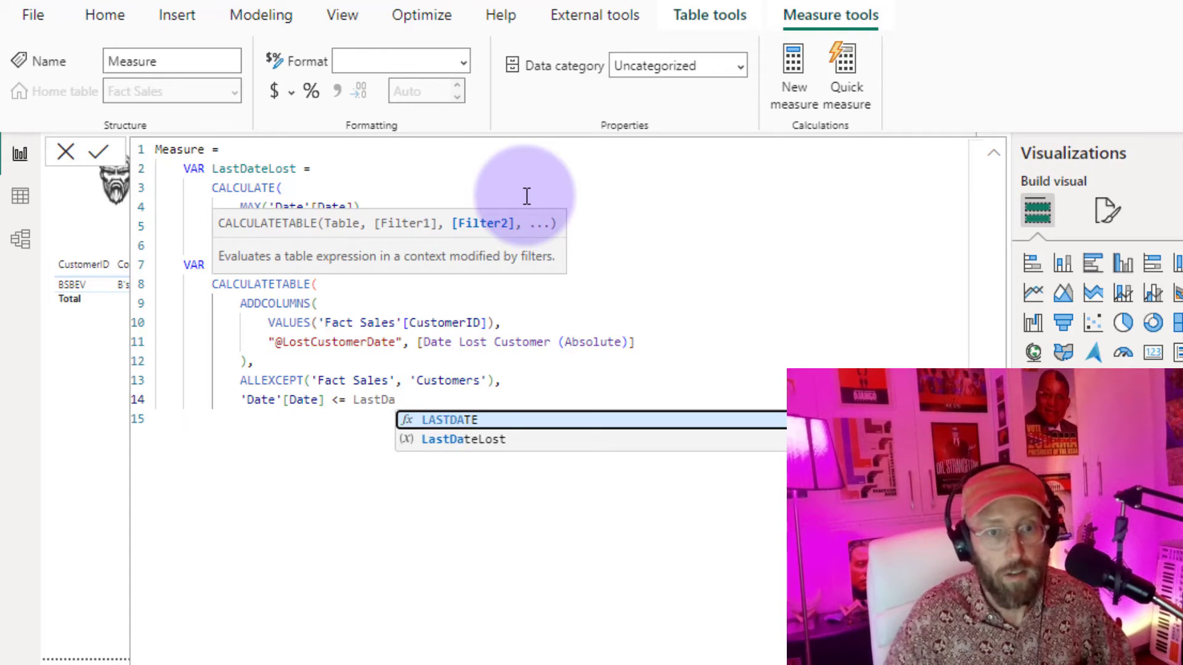
{"action": "key", "text": "Down"}
{"action": "key", "text": "Tab"}
{"action": "key", "text": "Return"}
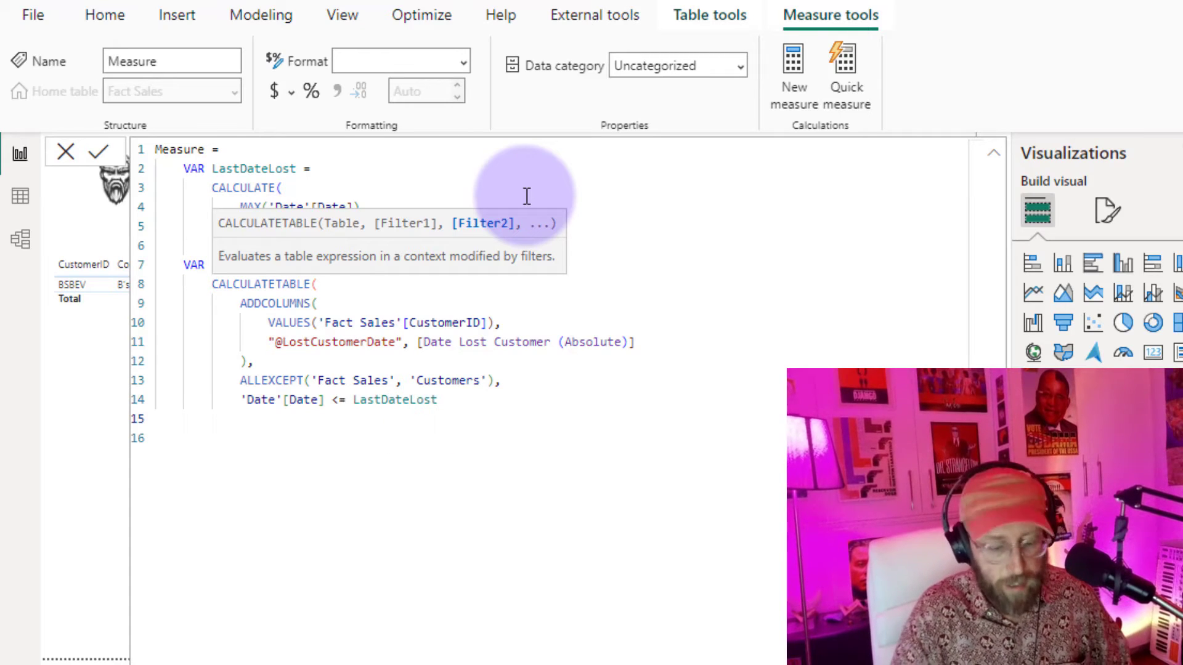
{"action": "type", "text": ")"}
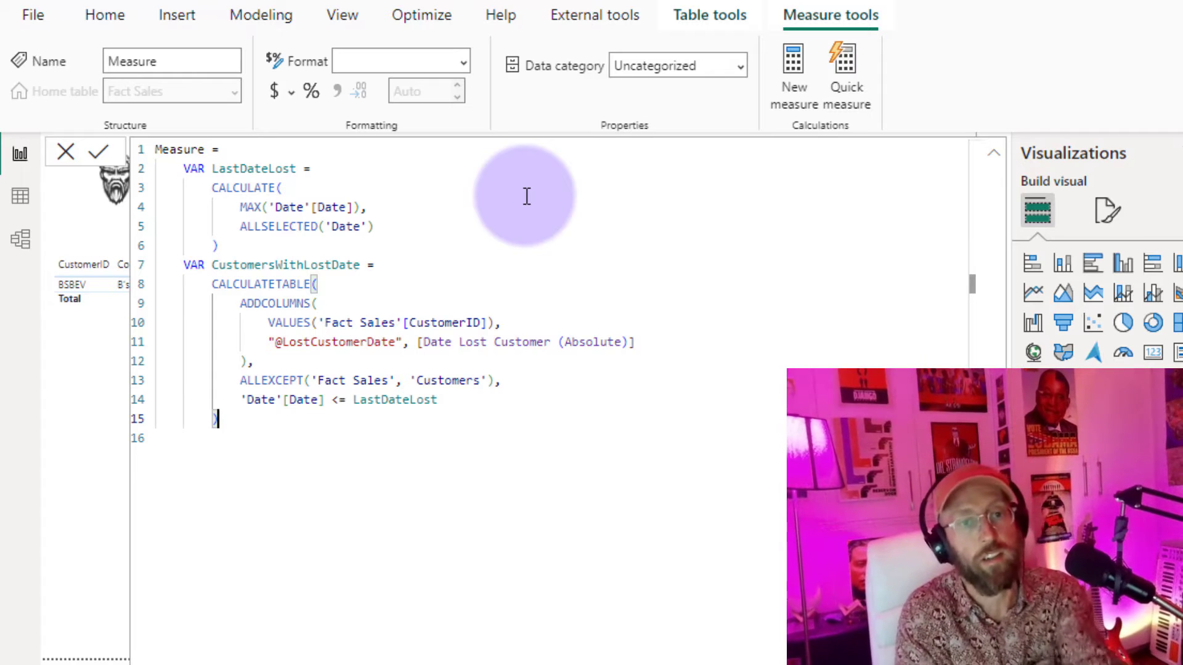
Declare a third variable named LostCustomers and begin its expression with FILTER( on a new line
{"action": "key", "text": "Return"}
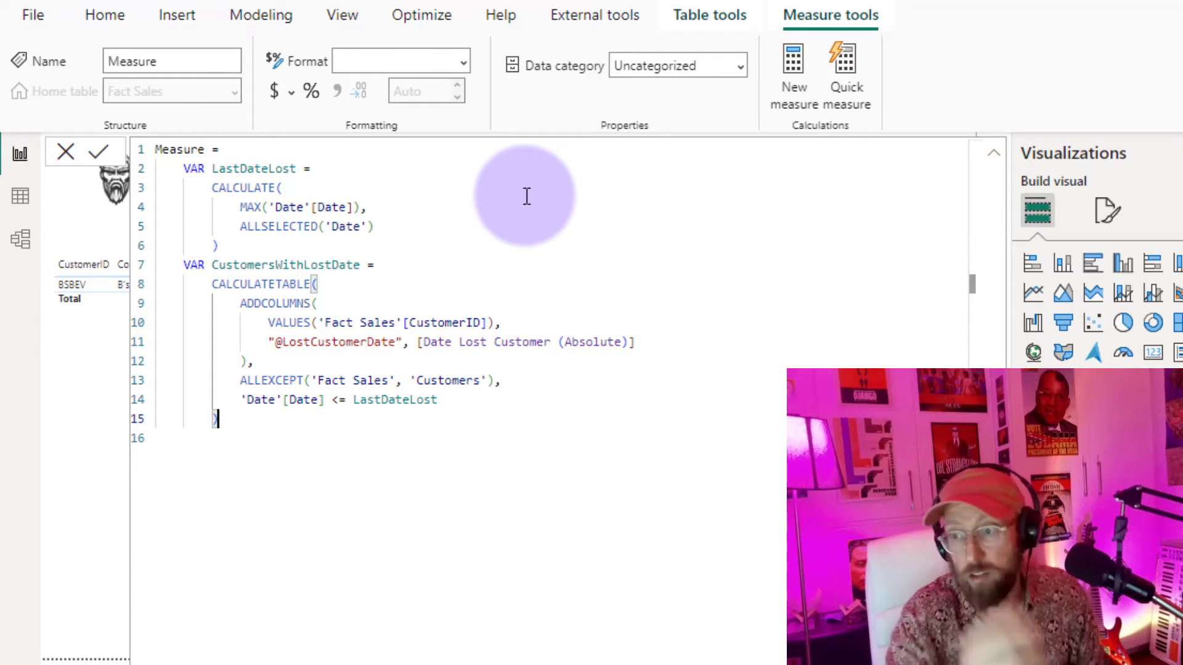
{"action": "key", "text": "BackSpace"}
{"action": "type", "text": "VAR"}
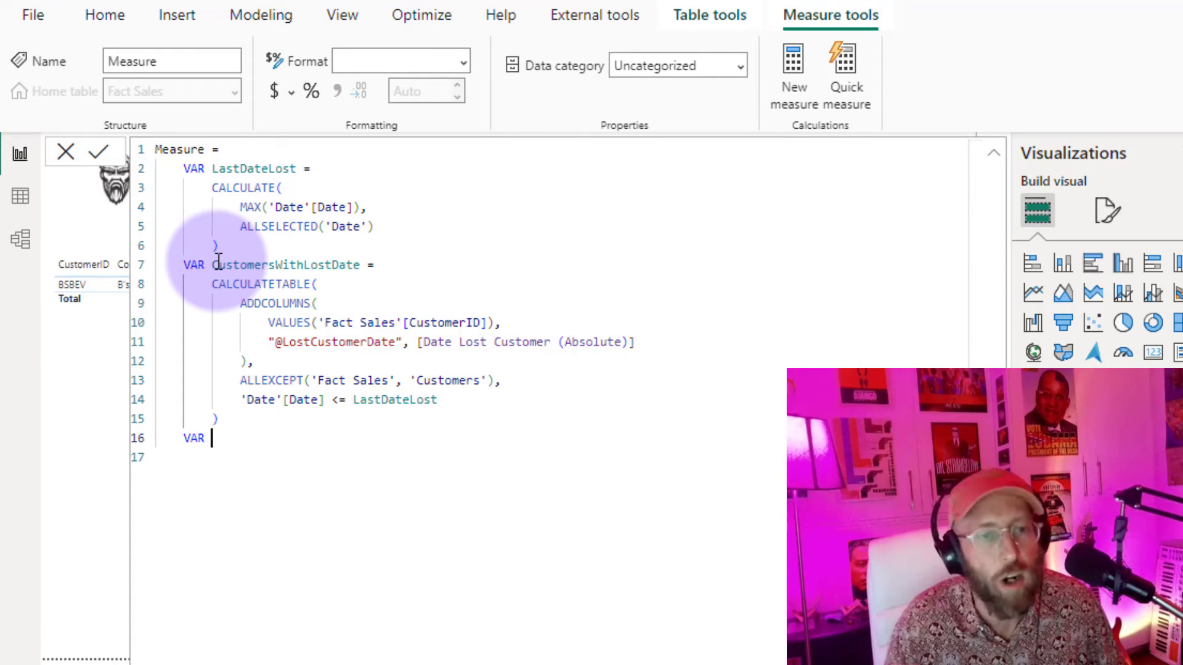
{"action": "type", "text": "LostCus"}
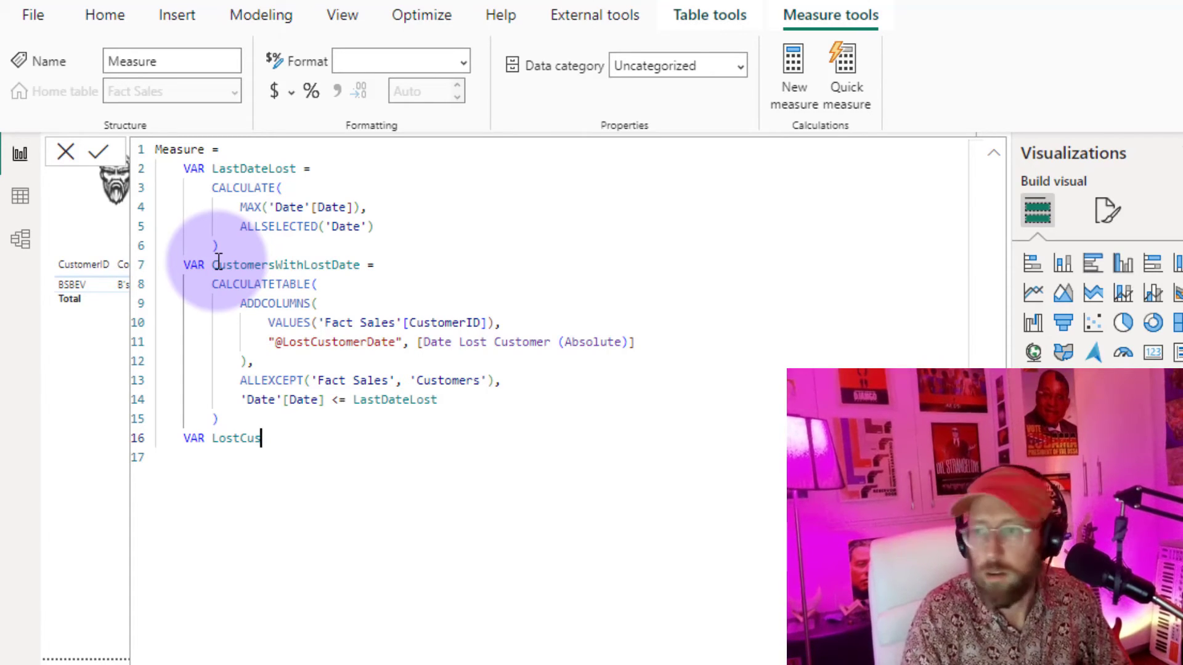
{"action": "type", "text": "tomers ="}
{"action": "key", "text": "Return"}
{"action": "type", "text": "FILTER("}
{"action": "key", "text": "Return"}
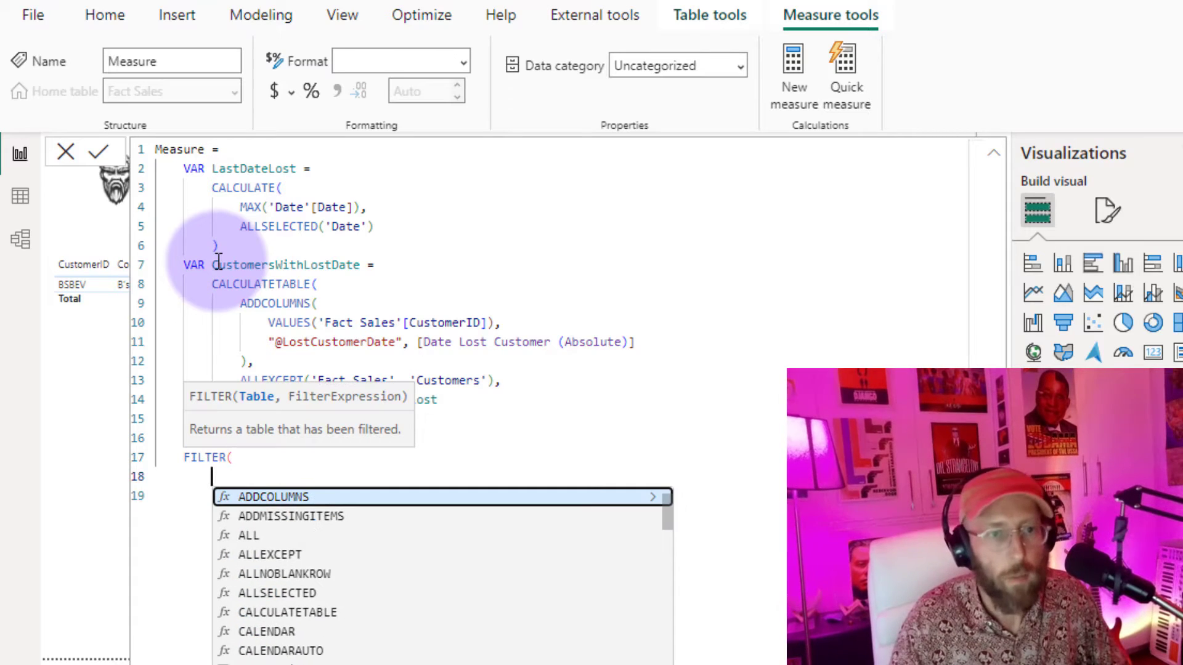
Supply CustomersWithLostDate as the table argument of FILTER in the LostCustomers variable, followed by a comma and a new line
{"action": "type", "text": "Cus"}
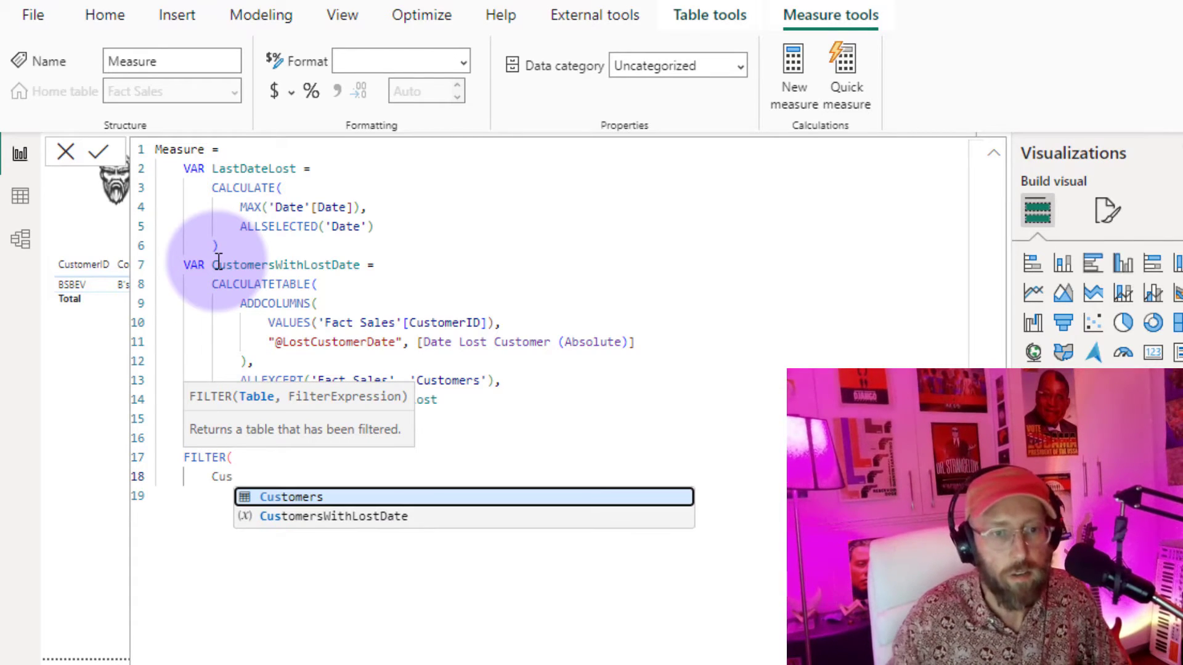
{"action": "key", "text": "Down"}
{"action": "key", "text": "Tab"}
{"action": "type", "text": ","}
{"action": "key", "text": "Return"}
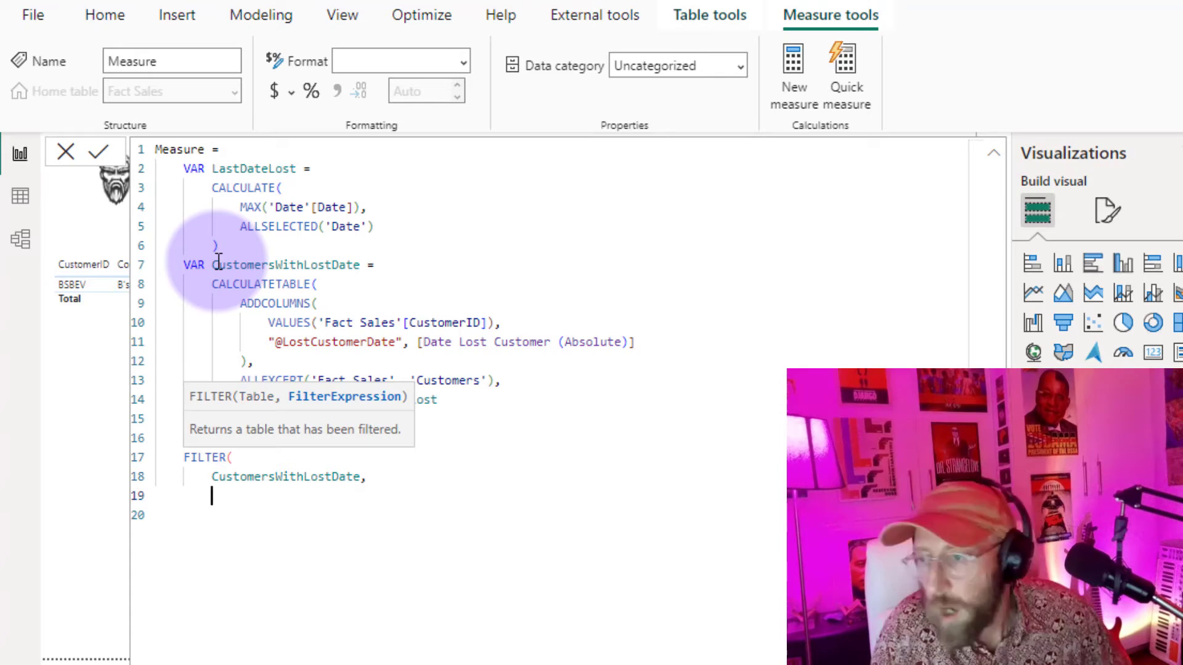
{"action": "type", "text": "[@"}
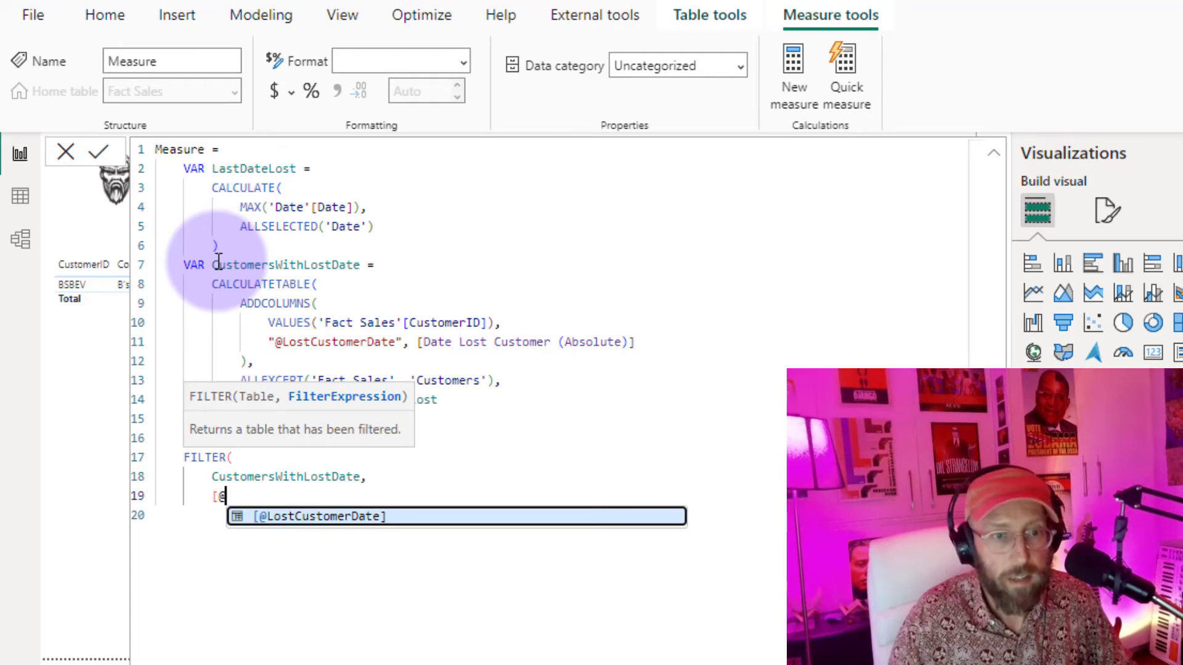
{"action": "key", "text": "Tab"}
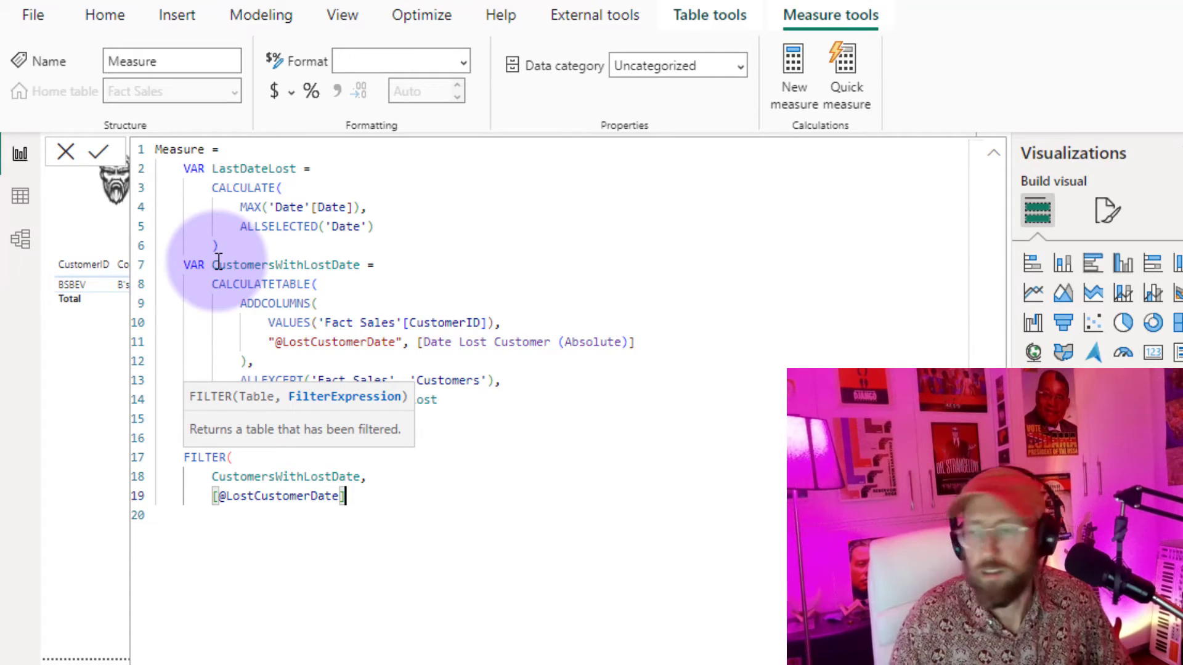
{"action": "key", "text": "Return"}
{"action": "key", "text": "Tab"}
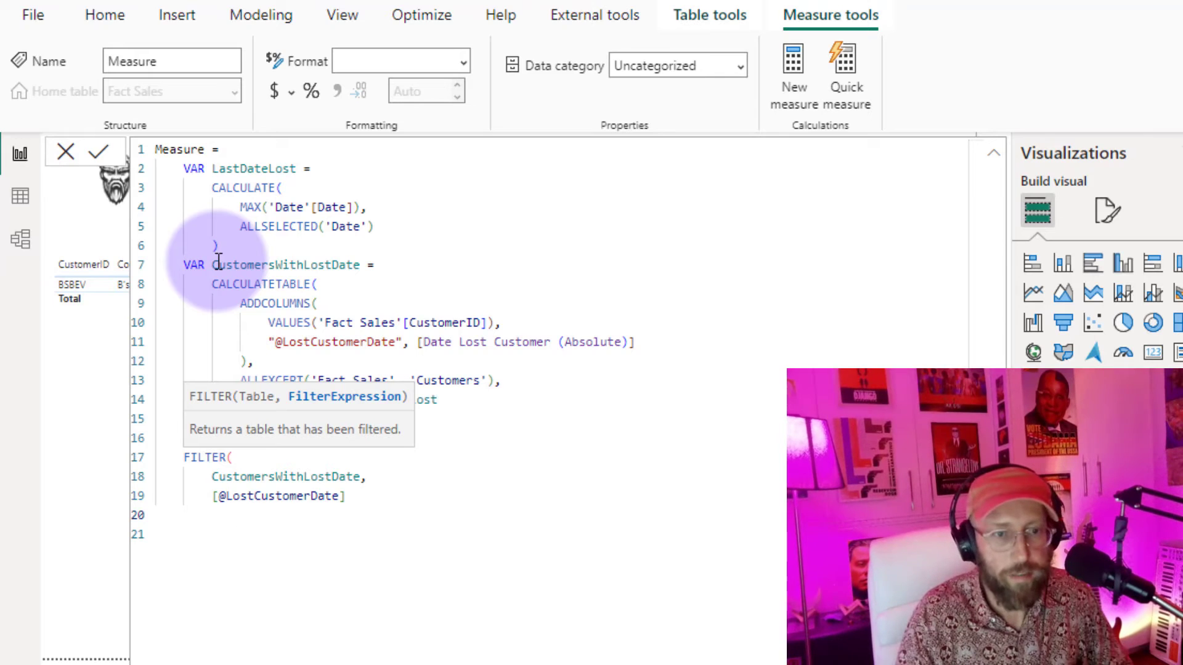
{"action": "type", "text": "in VAL"}
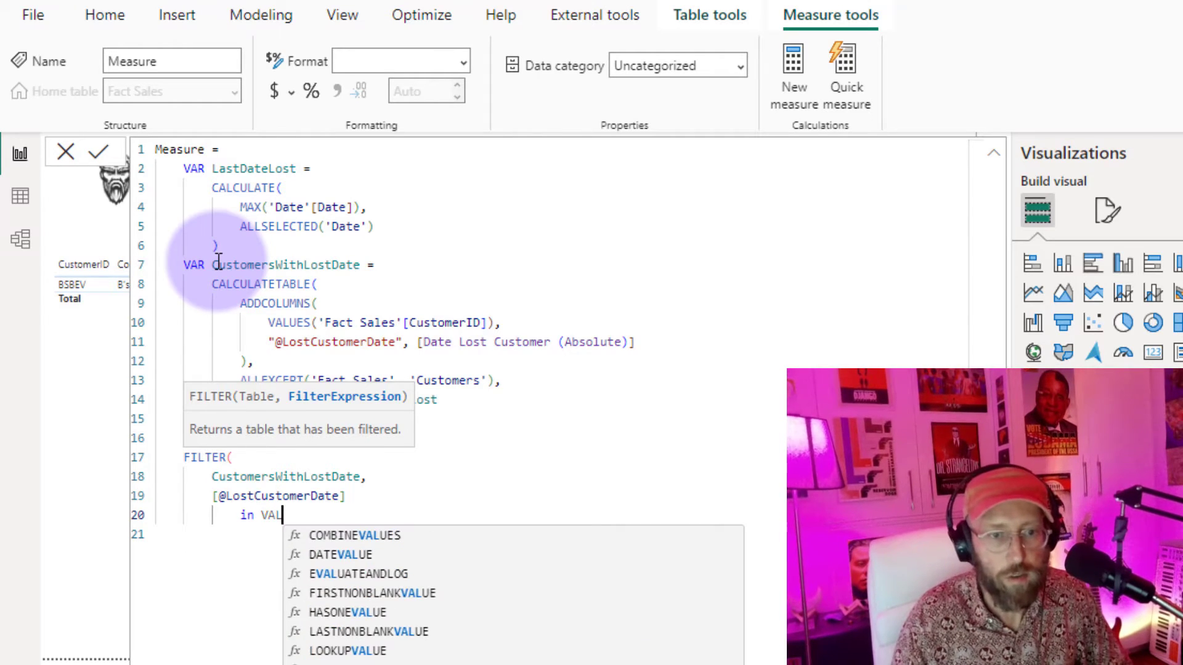
{"action": "type", "text": "UES ('Date'[Date]"}
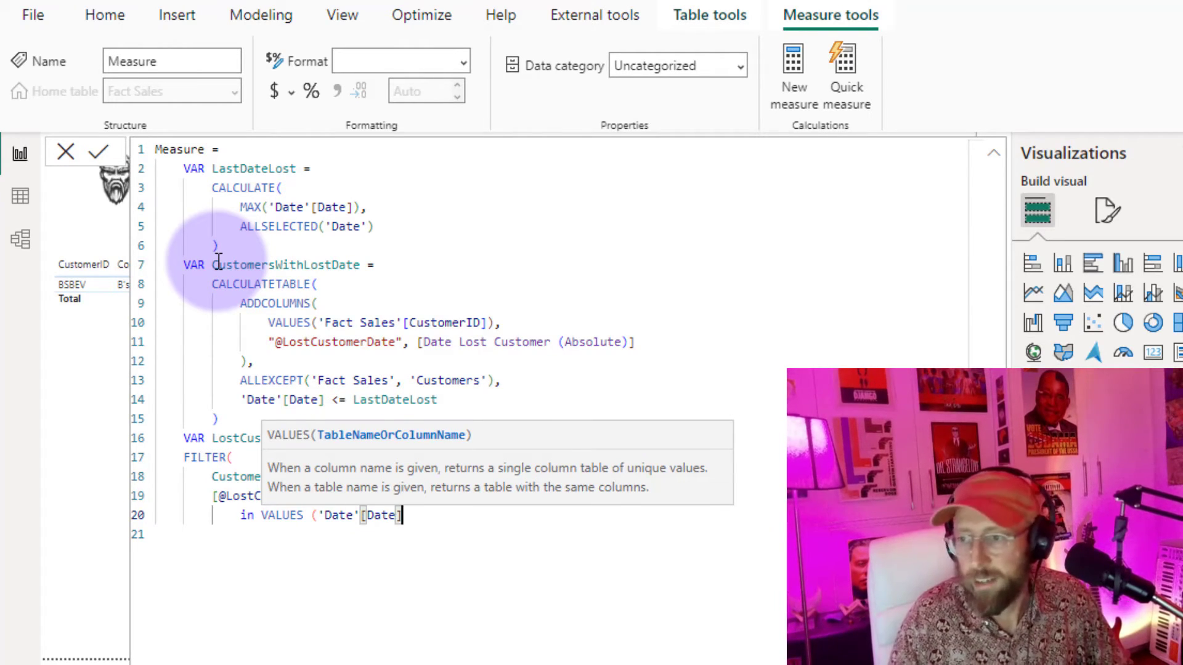
{"action": "type", "text": ")"}
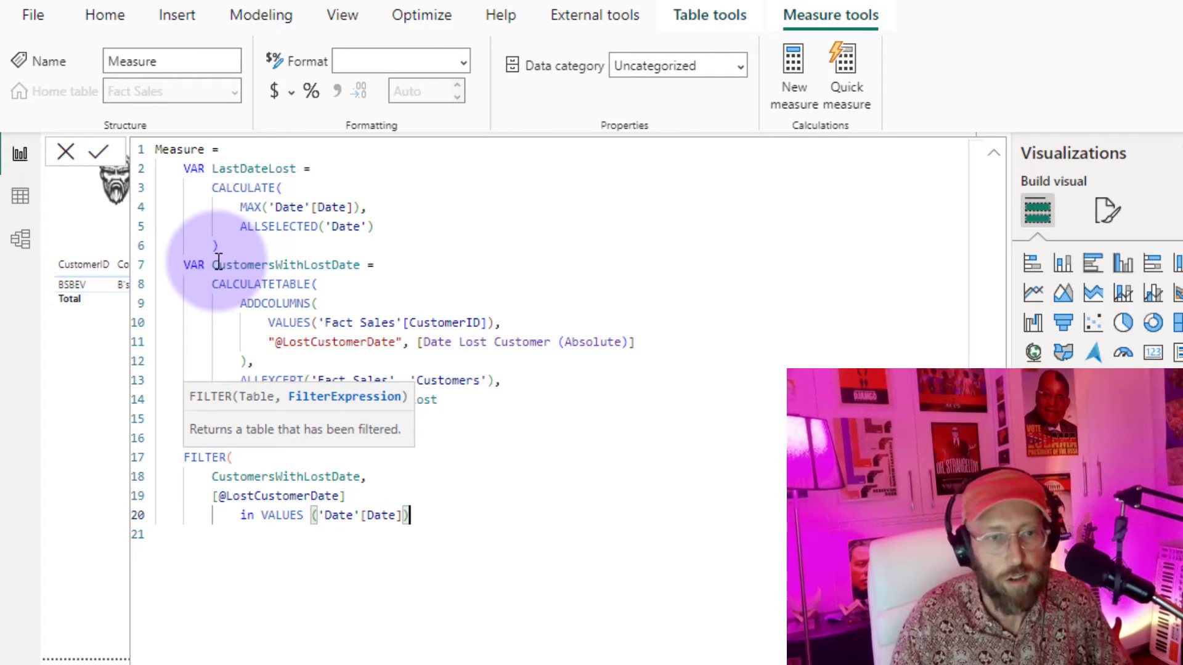
{"action": "key", "text": "Return"}
{"action": "type", "text": ")"}
{"action": "key", "text": "Return"}
Declare a variable named Result equal to COUNTROWS(LostCustomers)
{"action": "type", "text": "VAR "}
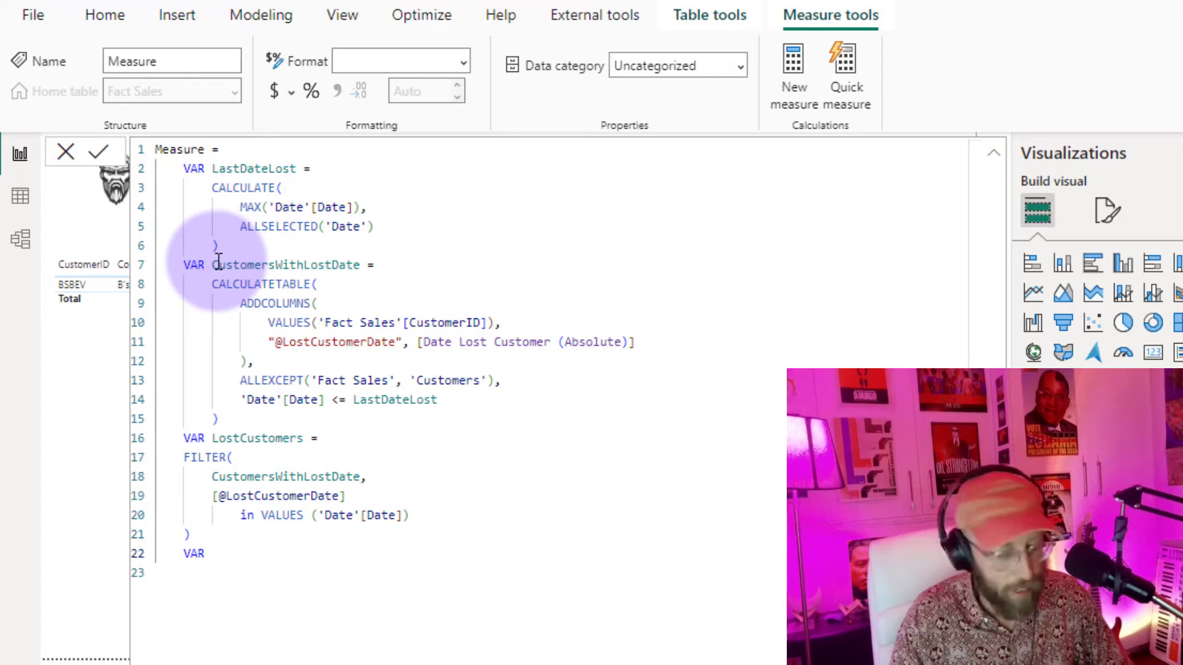
{"action": "type", "text": "Result ="}
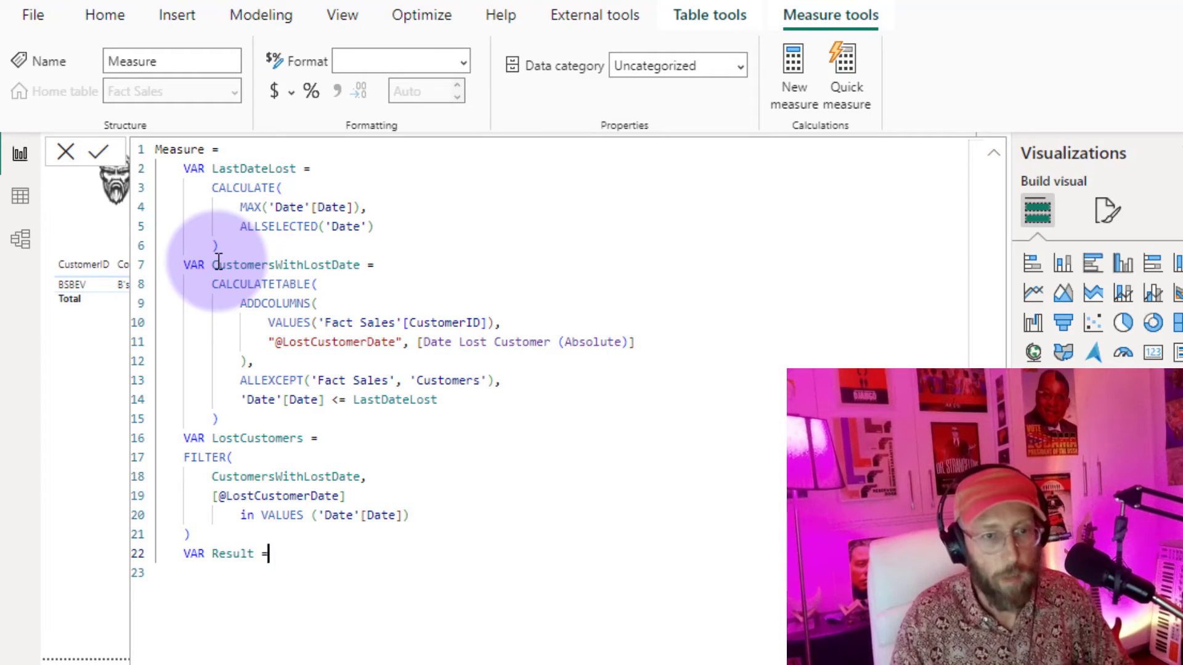
{"action": "key", "text": "Return"}
{"action": "key", "text": "Tab"}
{"action": "type", "text": "COUN"}
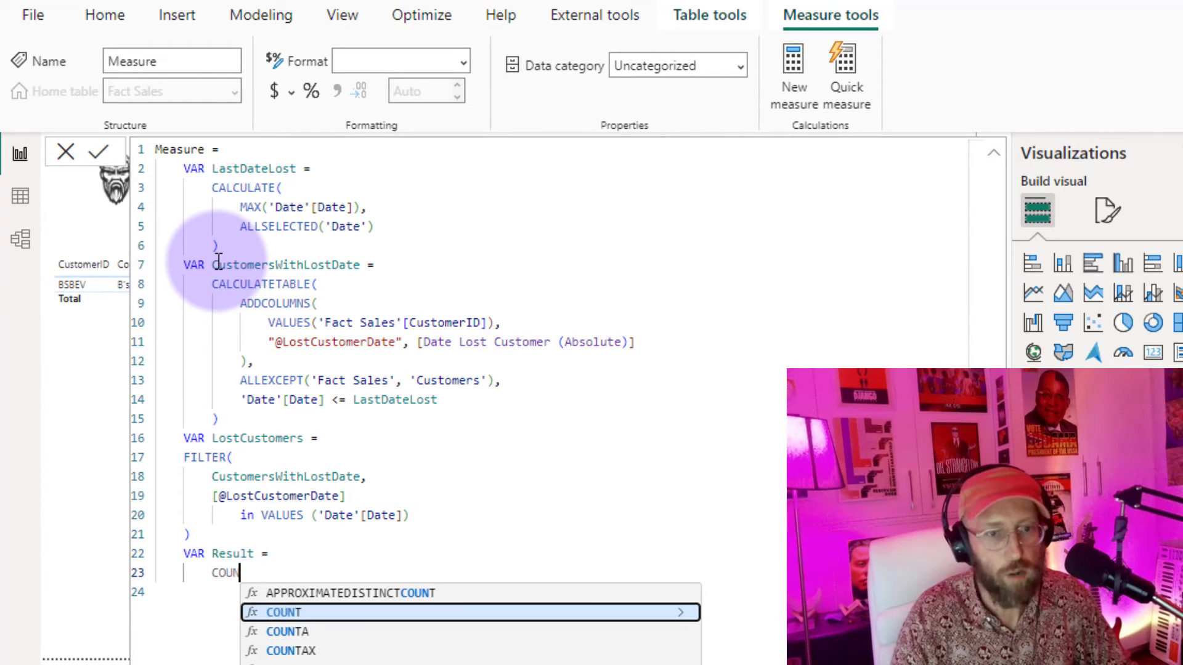
{"action": "type", "text": "TROWS("}
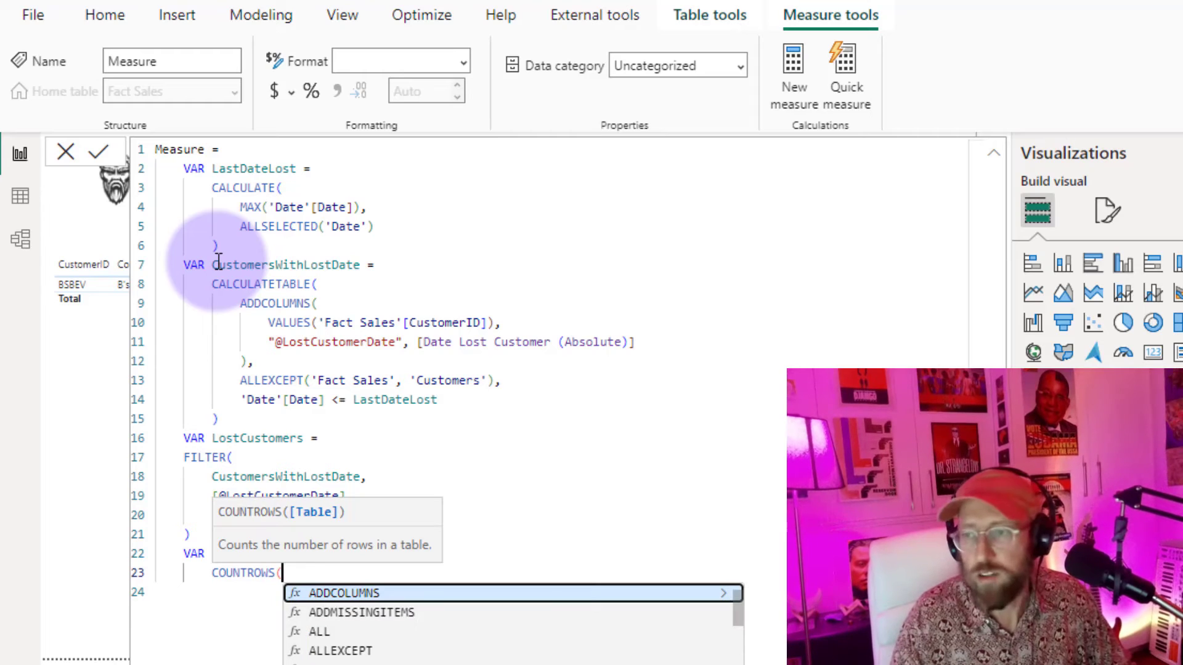
{"action": "type", "text": "Lost"}
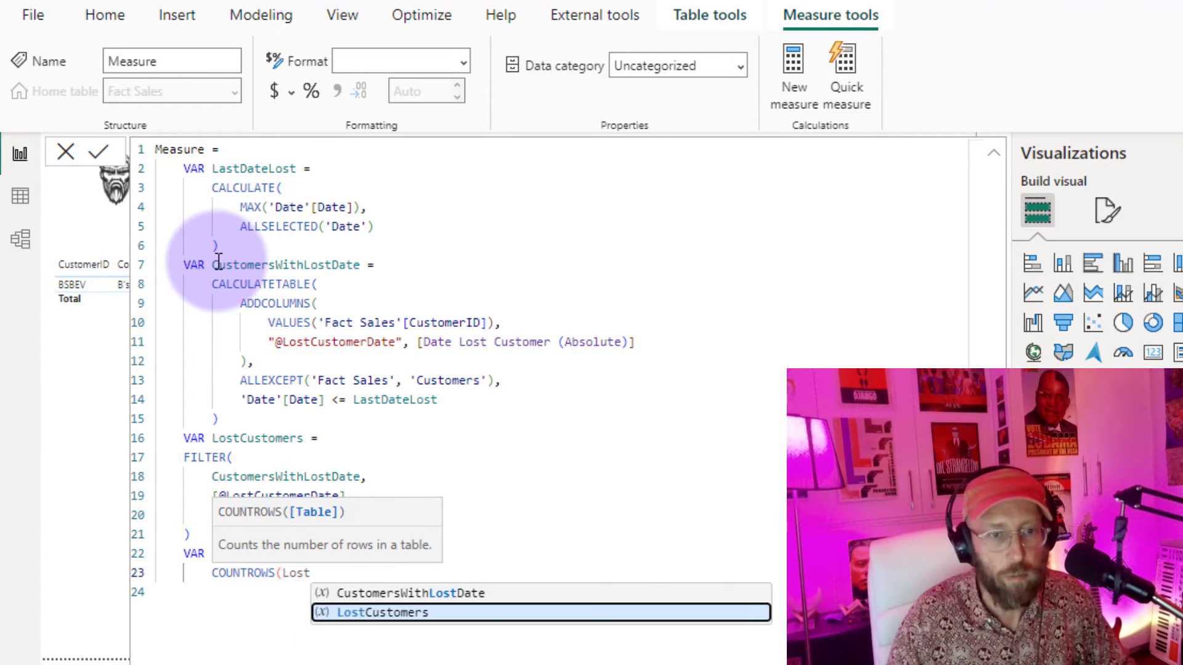
{"action": "key", "text": "Tab"}
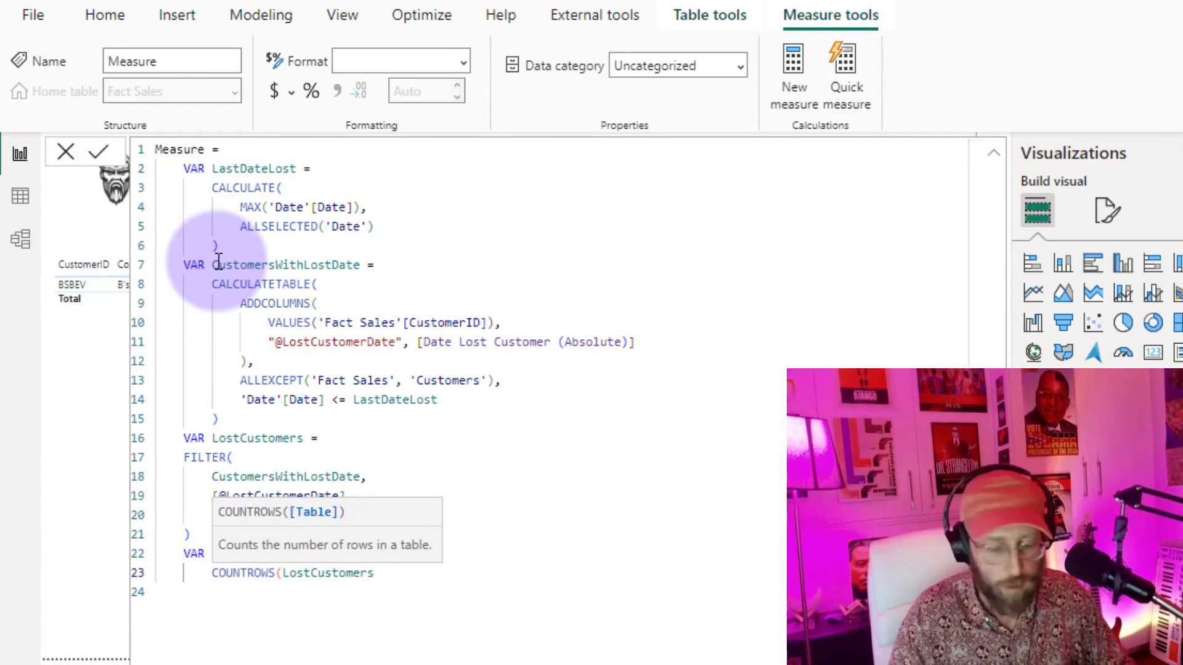
{"action": "type", "text": ")"}
Finish the measure with a RETURN line that outputs Result
{"action": "key", "text": "Return"}
{"action": "type", "text": "RETURN"}
{"action": "key", "text": "Return"}
{"action": "type", "text": "Re"}
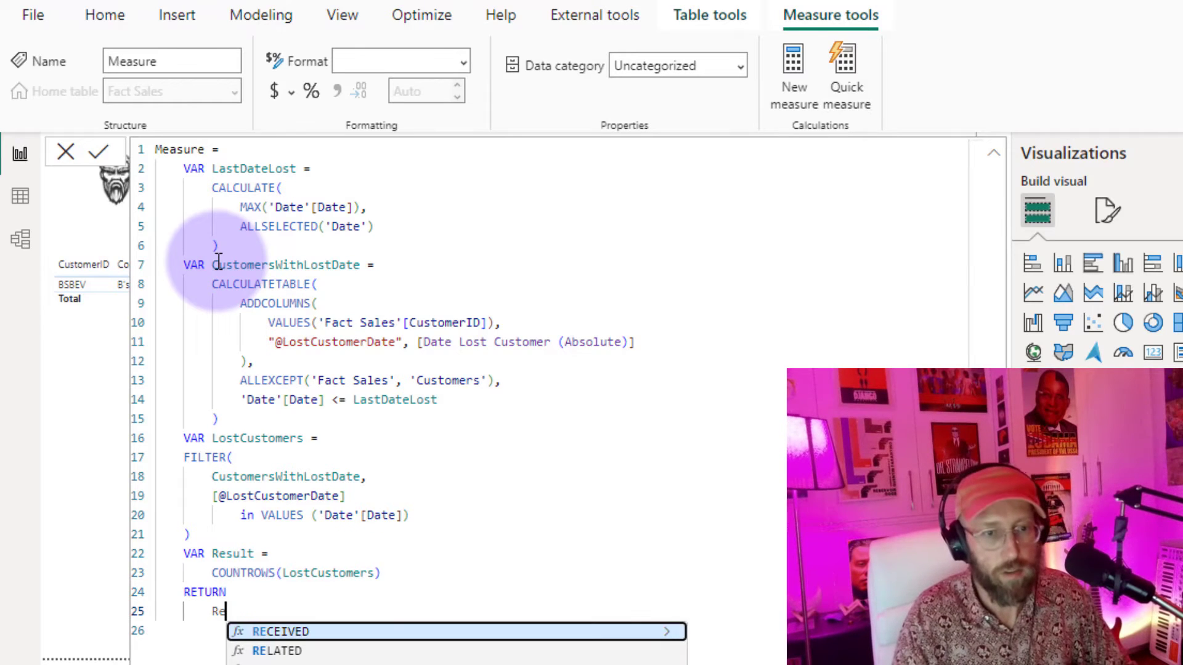
{"action": "type", "text": "sult"}
Rename the measure # Lost Customers (Absolute), commit it and collapse the formula editor
{"action": "double_click", "coordinate": [179, 149]}
{"action": "type", "text": "#"}
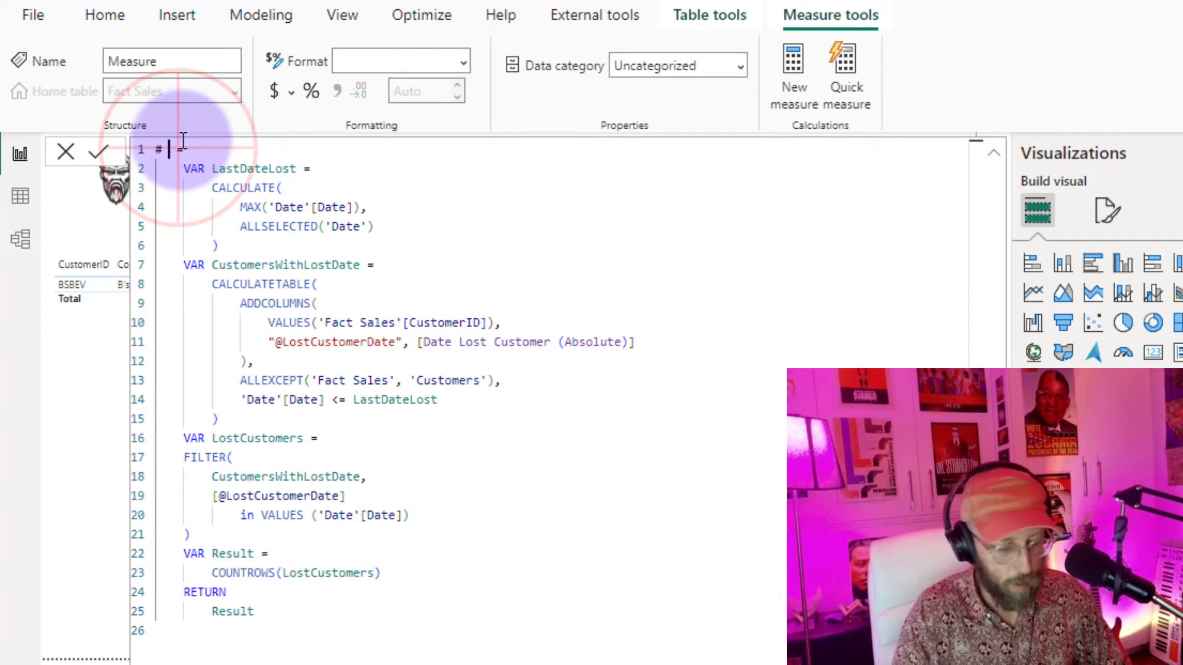
{"action": "type", "text": " Lost Customers (Absolute"}
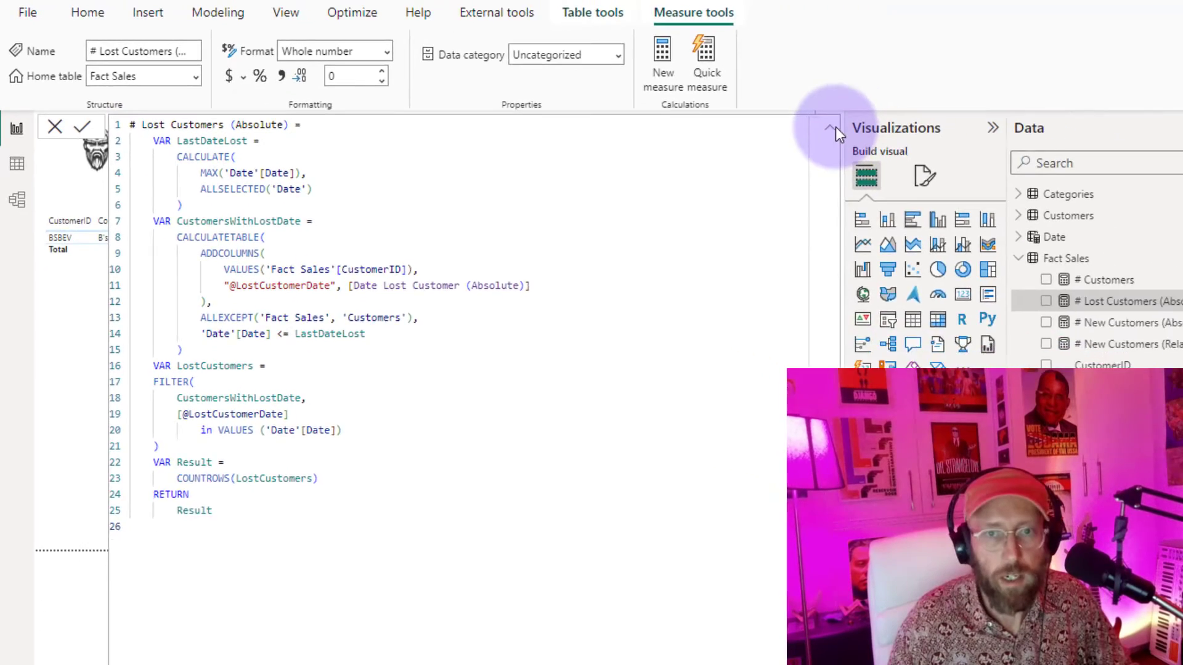
{"action": "left_click", "coordinate": [830, 128]}
Duplicate the Date and Total Sales matrix and place the copy between the original and the CompanyName slicer
{"action": "left_click", "coordinate": [482, 286]}
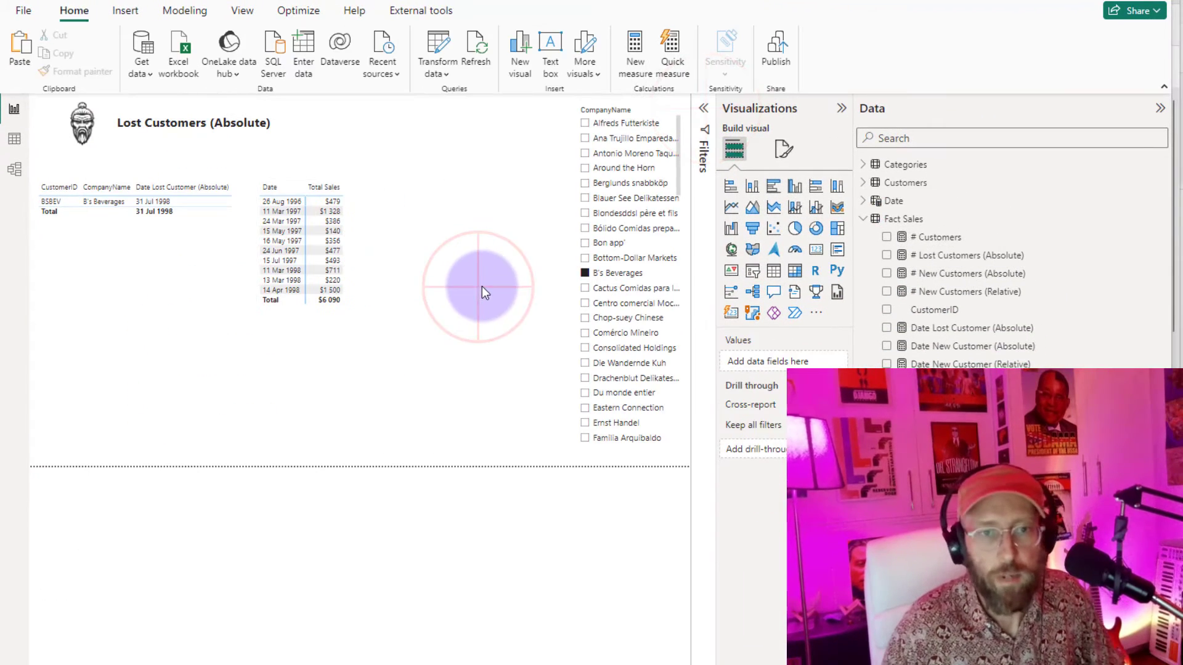
{"action": "left_click", "coordinate": [341, 353]}
{"action": "key", "text": "ctrl+c"}
{"action": "key", "text": "ctrl+v"}
{"action": "left_click_drag", "start_coordinate": [342, 353], "coordinate": [523, 352]}
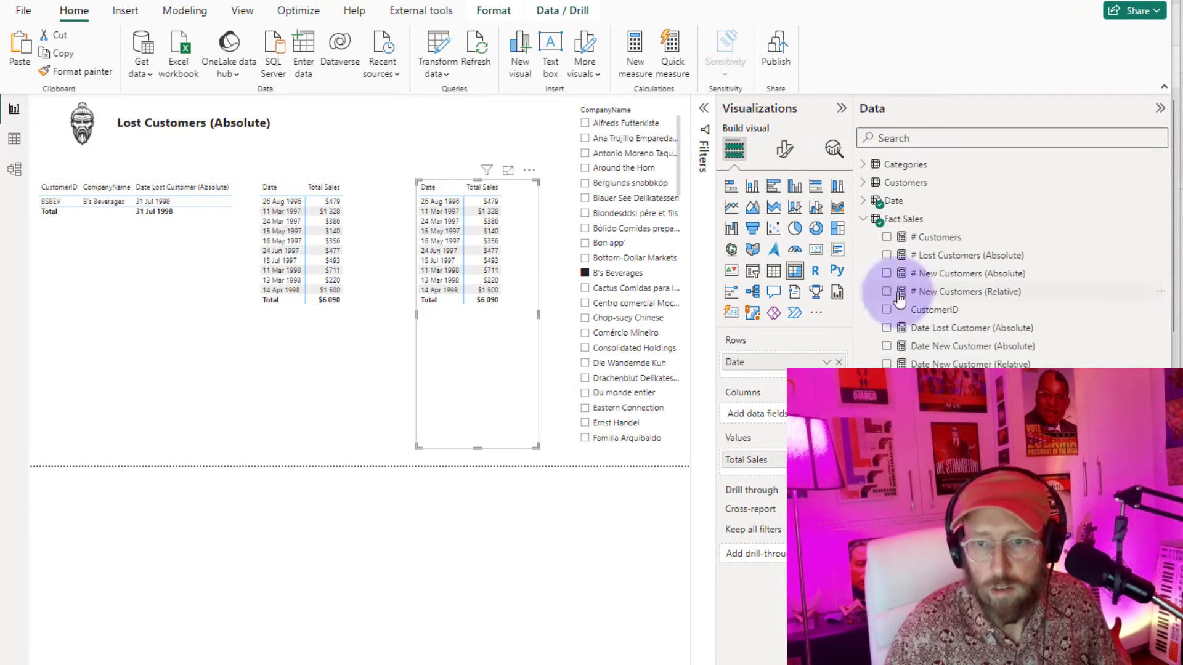
Replace Total Sales with # Lost Customers (Absolute) in the copied matrix and clear the CompanyName slicer selection
{"action": "left_click", "coordinate": [838, 460]}
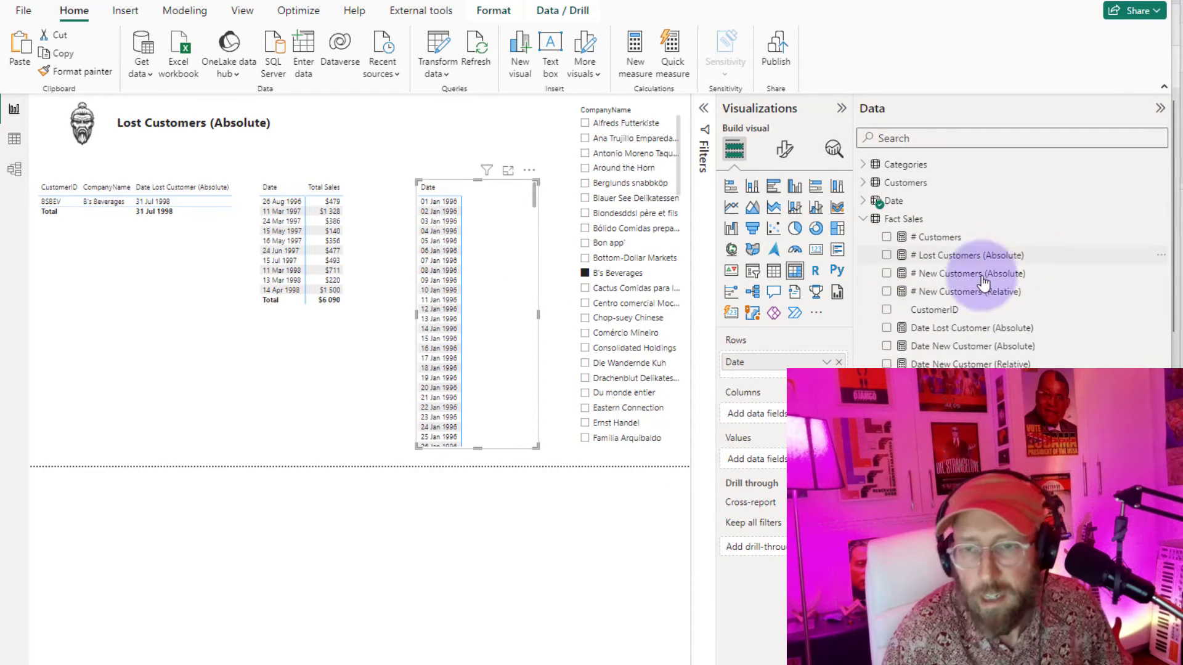
{"action": "left_click_drag", "start_coordinate": [952, 255], "coordinate": [528, 275]}
{"action": "left_click", "coordinate": [661, 110]}
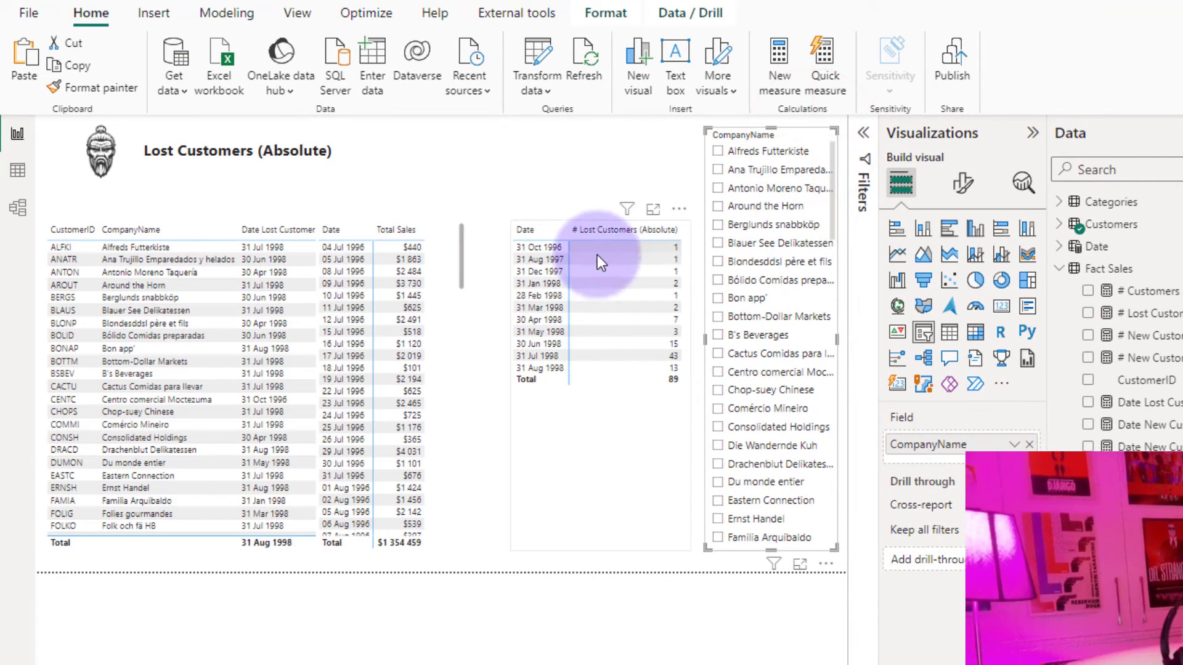
{"action": "left_click", "coordinate": [545, 230]}
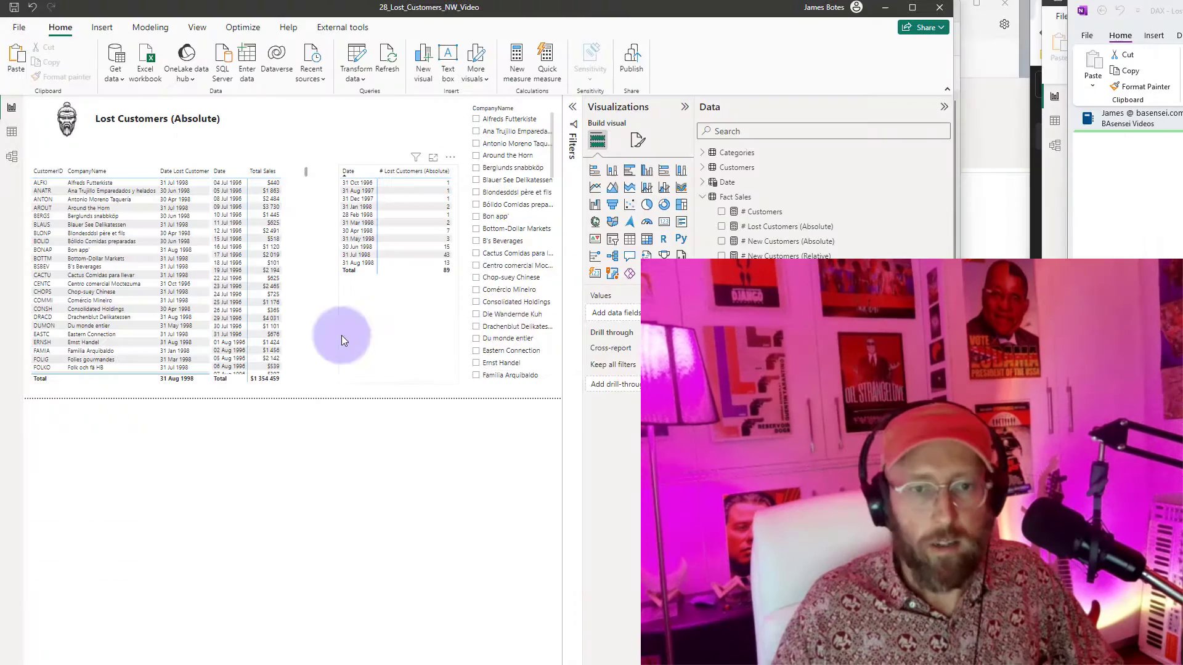
Copy the entire formula of the # Lost Customers (Absolute) measure
{"action": "left_click", "coordinate": [330, 515]}
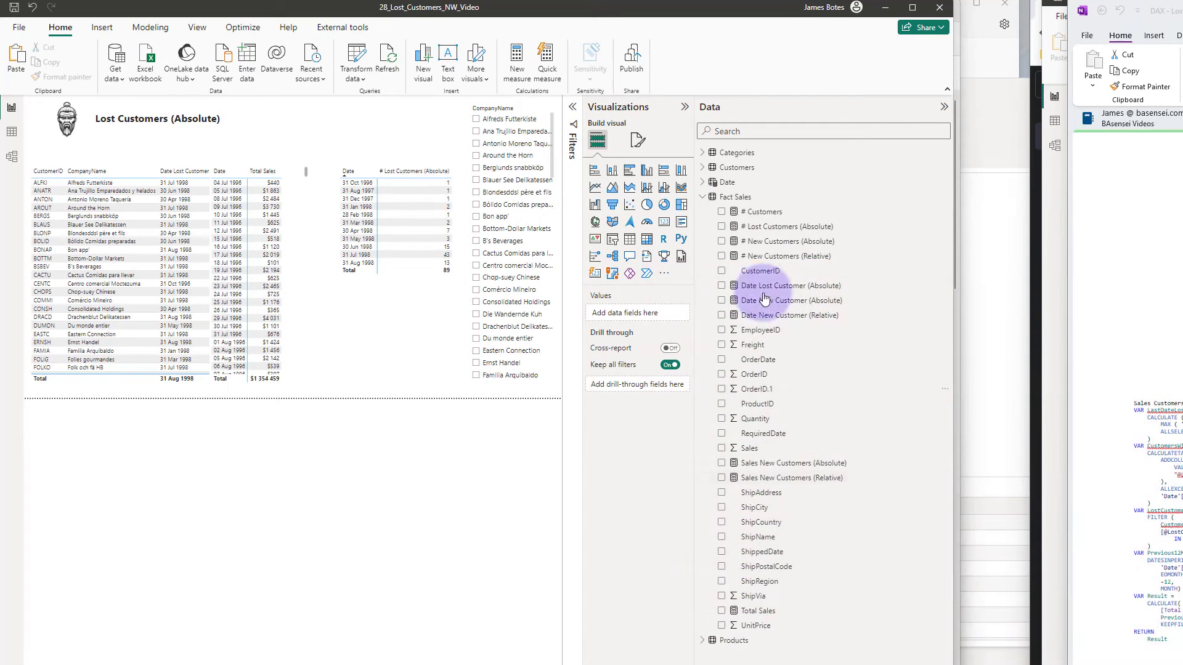
{"action": "left_click", "coordinate": [778, 228]}
{"action": "left_click_drag", "start_coordinate": [148, 371], "coordinate": [49, 98]}
Create a new Fact Sales measure from the copied formula and name it Sales Lost Customers (Absolute)
{"action": "left_click", "coordinate": [743, 197]}
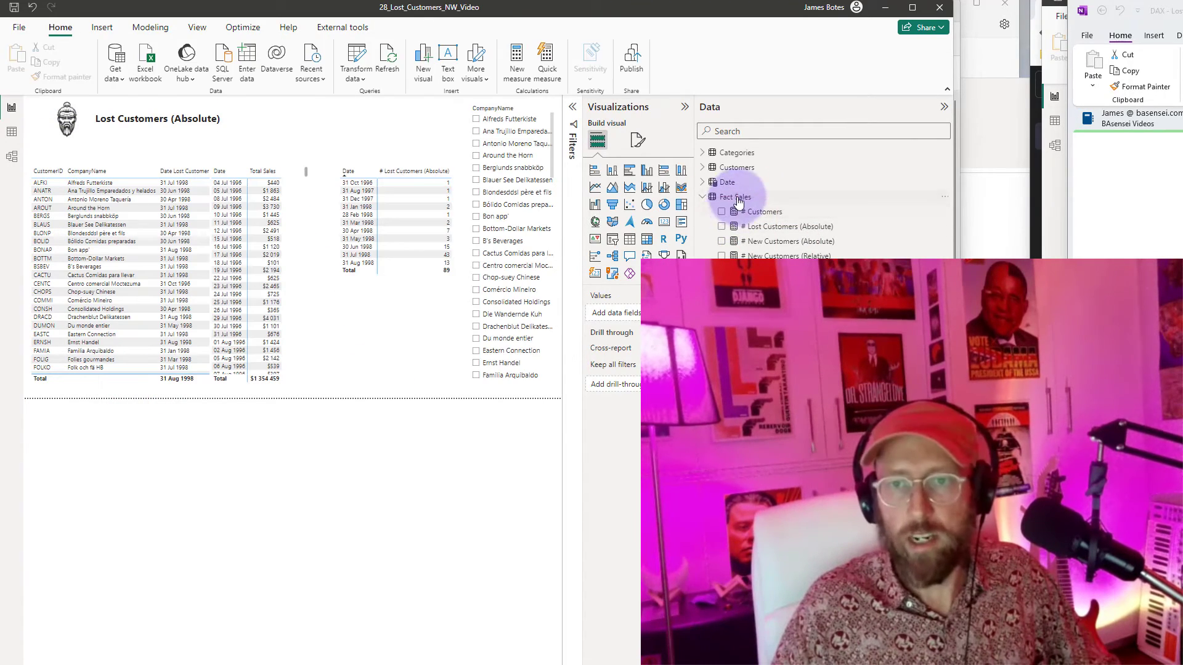
{"action": "left_click", "coordinate": [945, 205]}
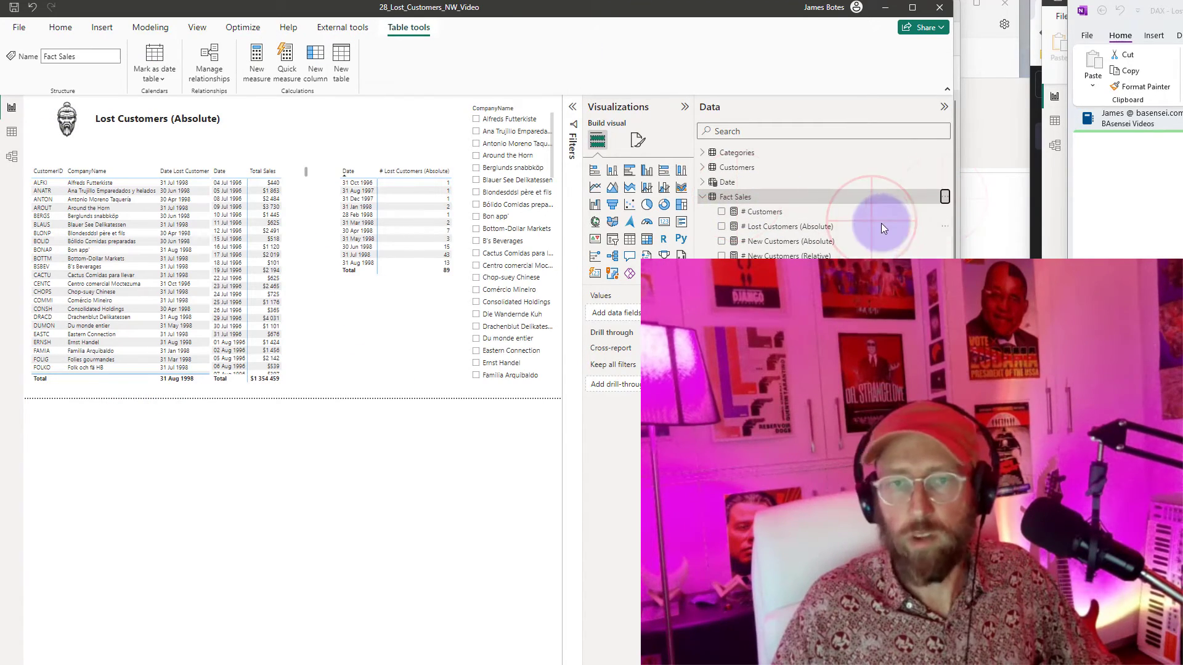
{"action": "left_click", "coordinate": [880, 221]}
{"action": "key", "text": "ctrl+v"}
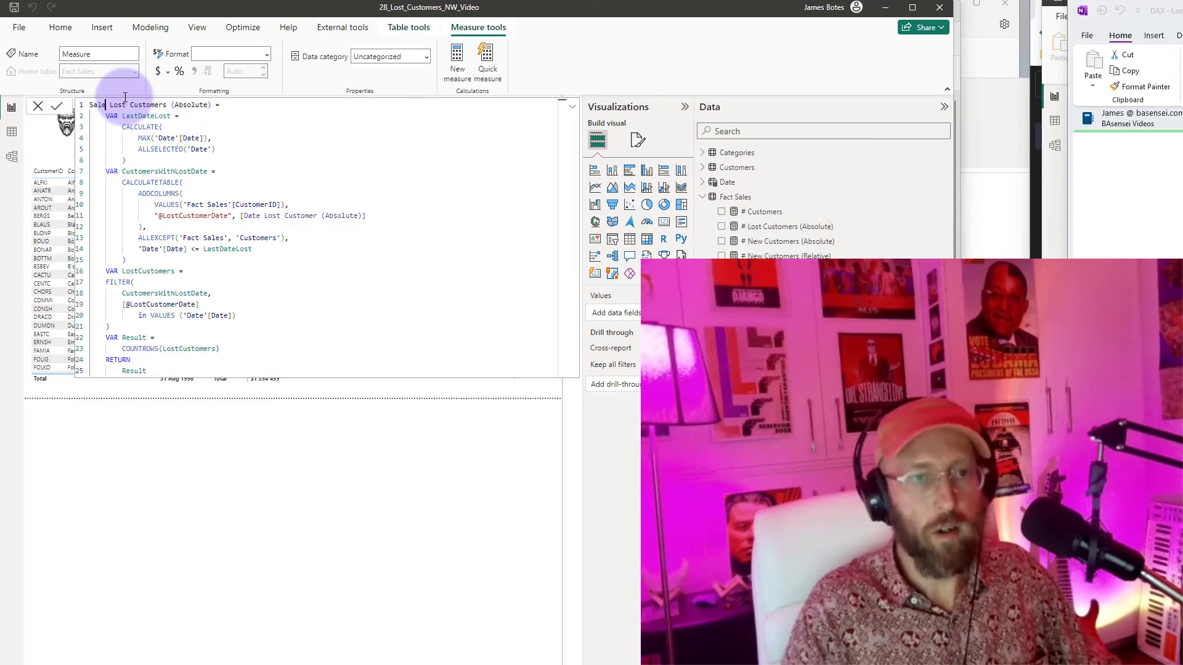
{"action": "left_click", "coordinate": [264, 192]}
{"action": "left_click", "coordinate": [378, 275]}
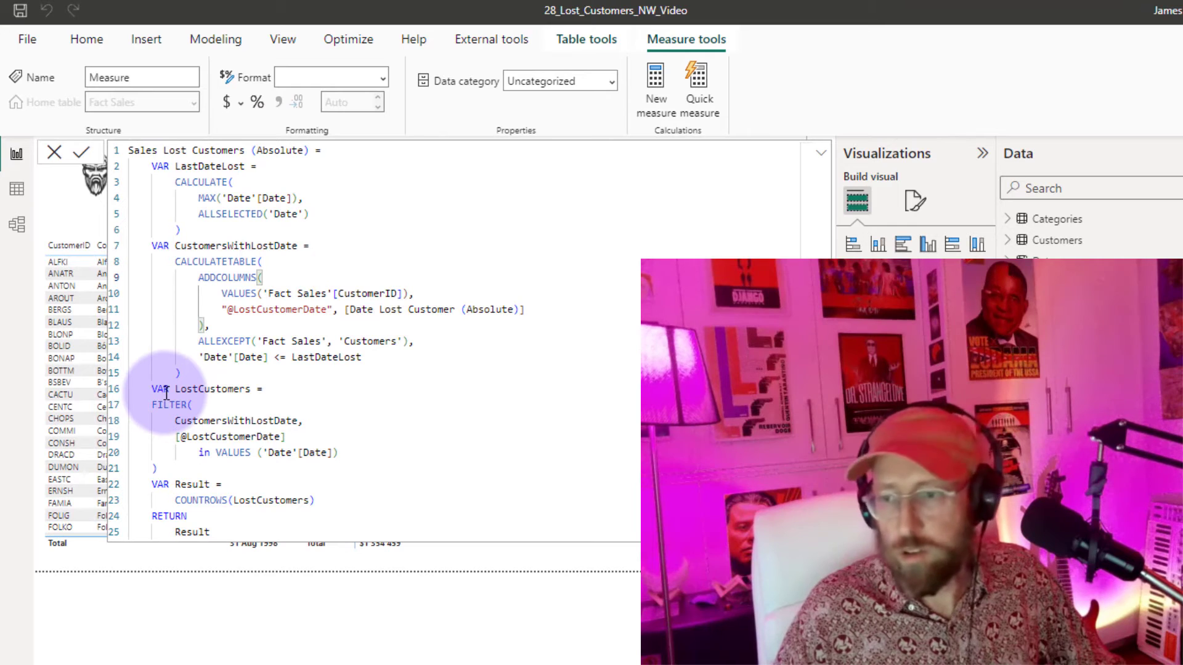
Replace the Result variable and RETURN lines with a declaration of a new variable named Previous12Months
{"action": "left_click_drag", "start_coordinate": [152, 484], "coordinate": [221, 531]}
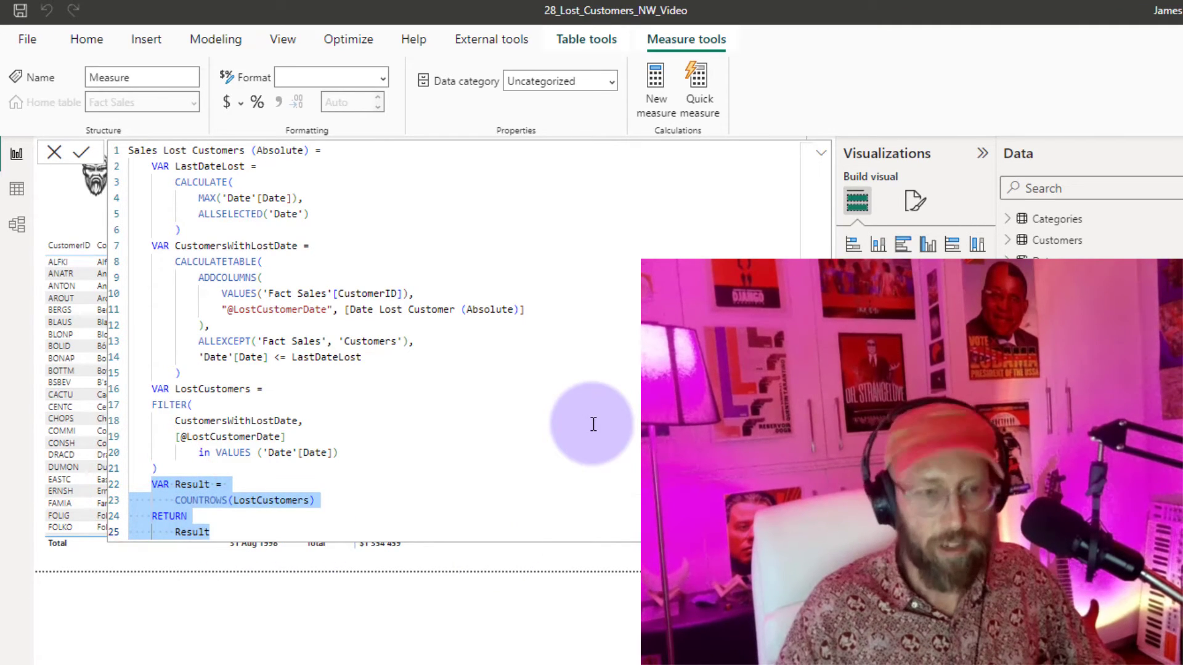
{"action": "key", "text": "Delete"}
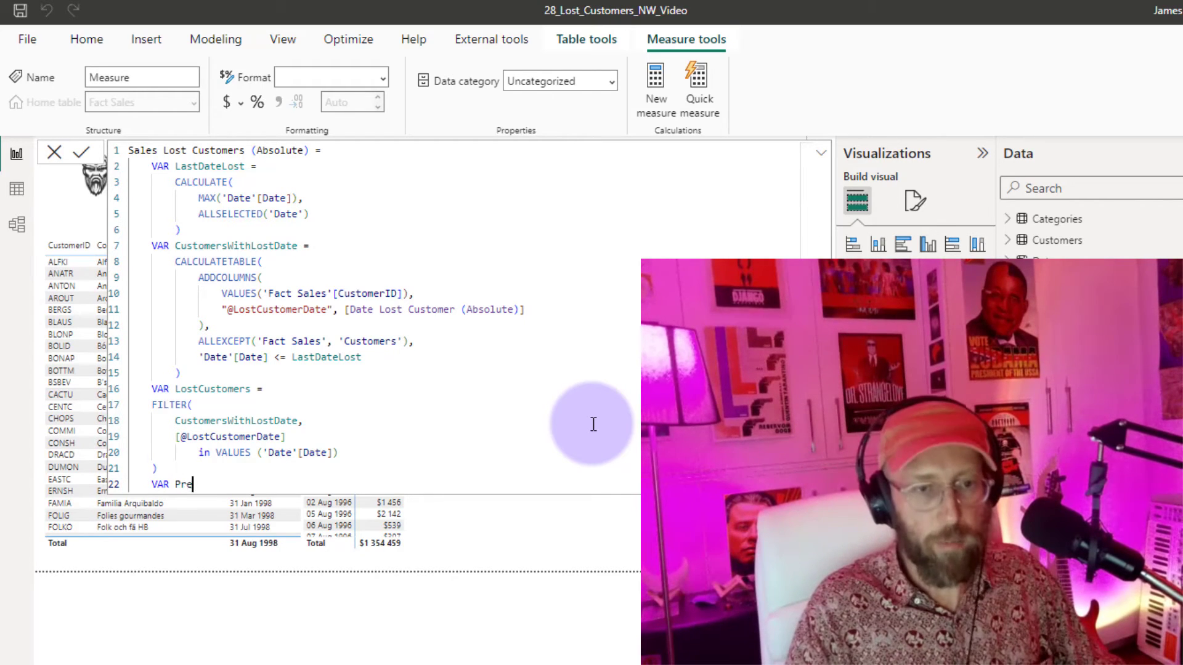
{"action": "type", "text": "Previous12Months "}
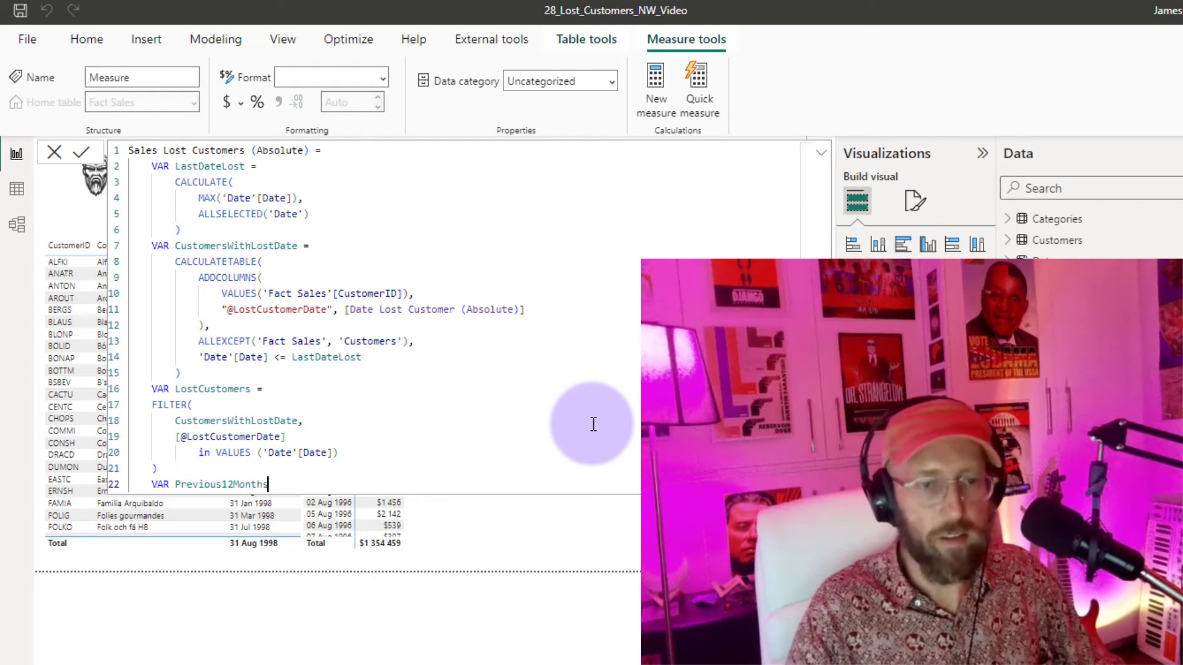
{"action": "type", "text": "="}
{"action": "key", "text": "Return"}
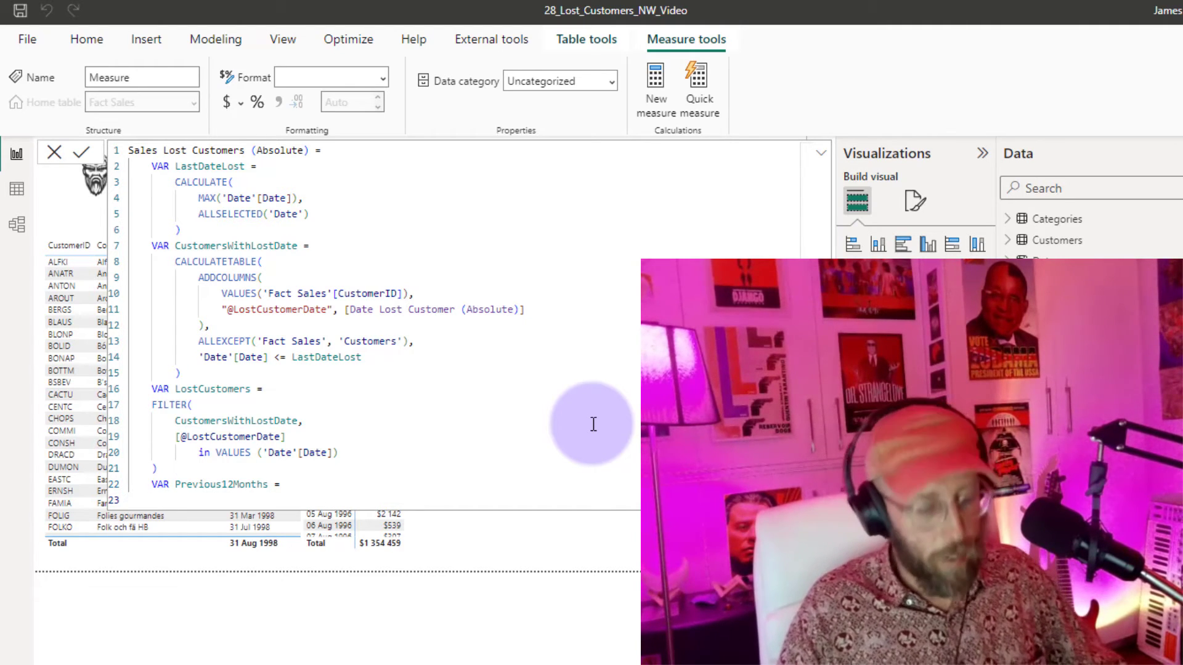
Begin the Previous12Months expression with DATESINPERIOD( and switch to DAX Guide in the browser to read that function's description
{"action": "type", "text": "DATES"}
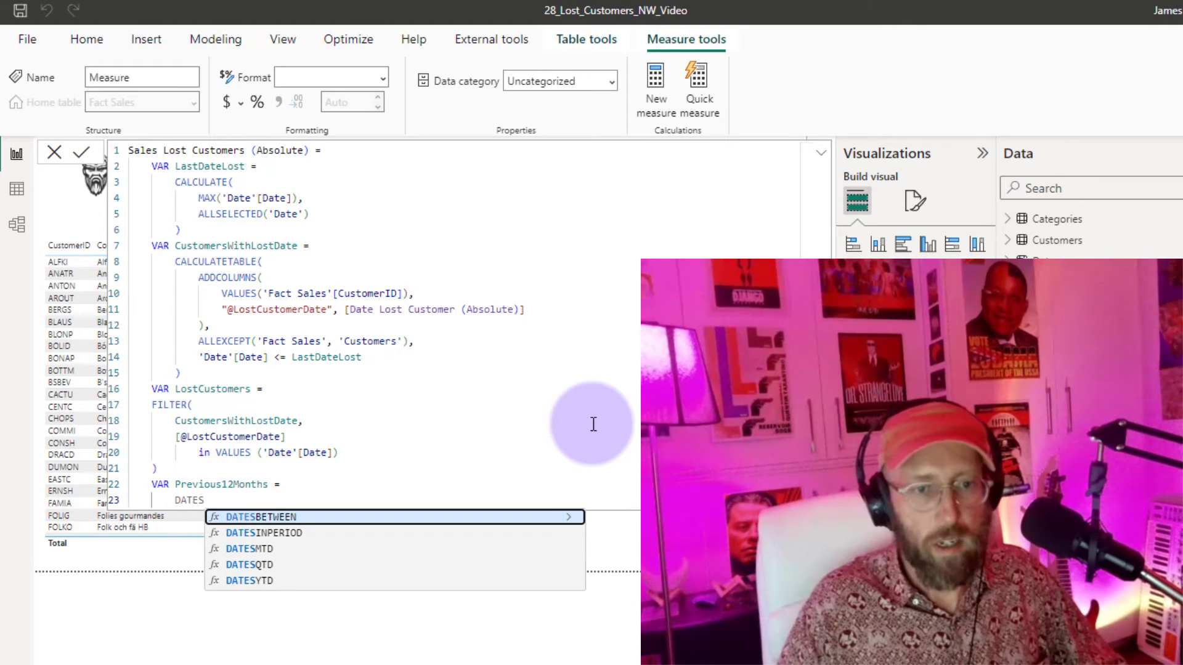
{"action": "key", "text": "Down"}
{"action": "key", "text": "Tab"}
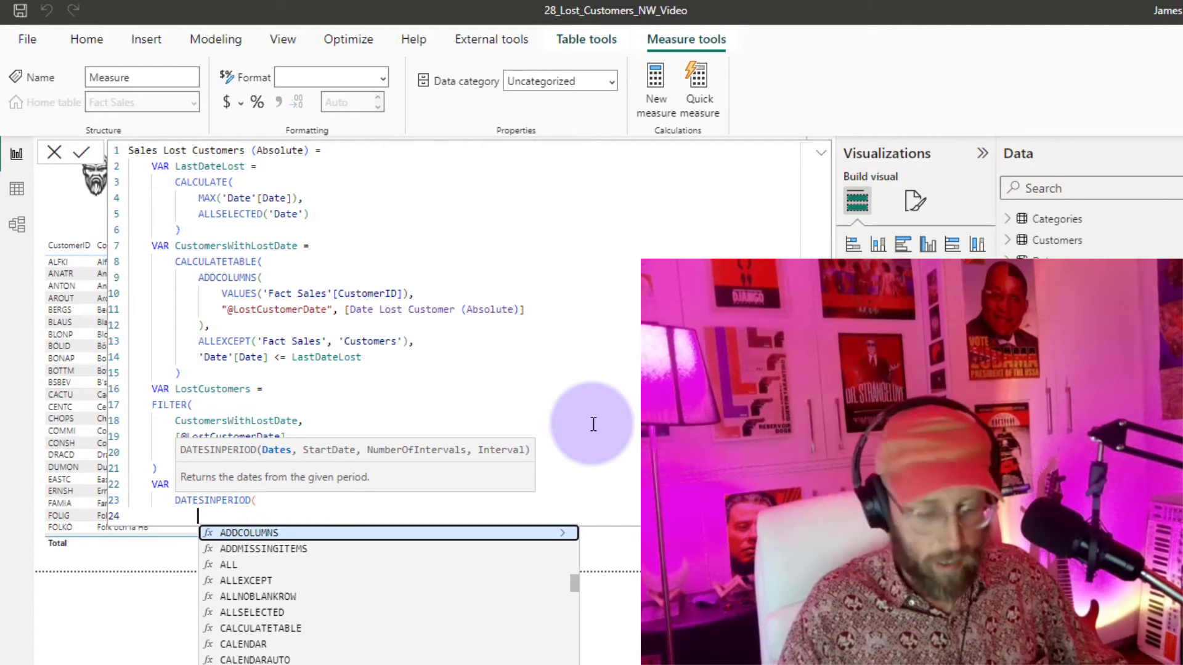
{"action": "key", "text": "alt+Tab"}
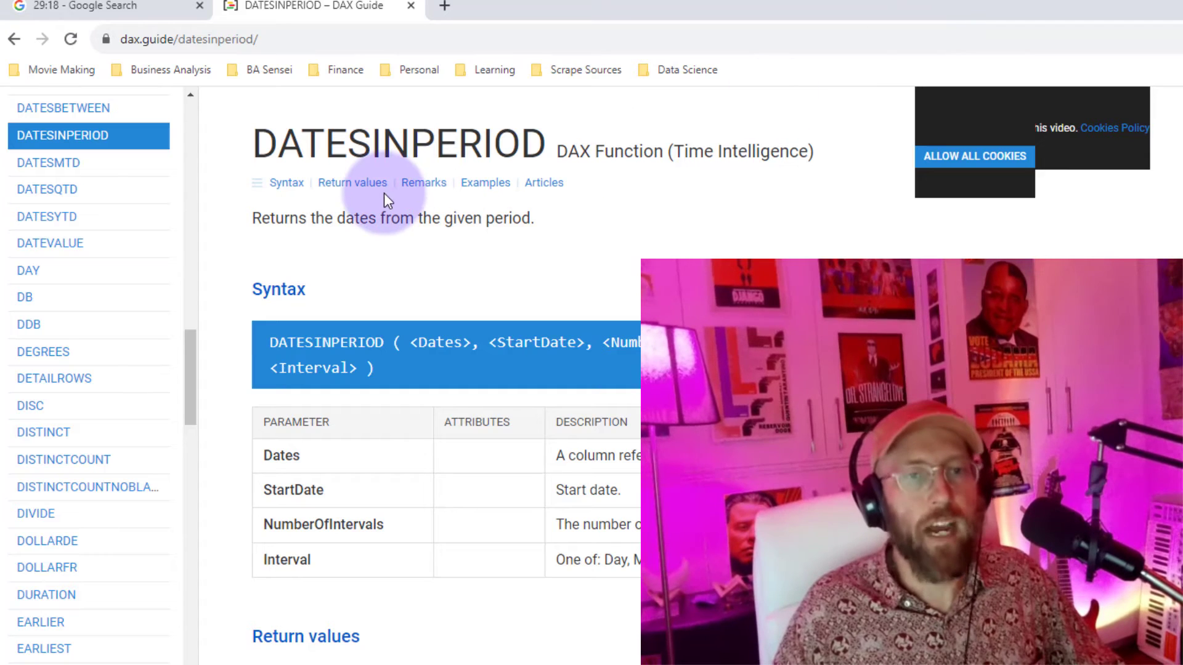
{"action": "left_click_drag", "start_coordinate": [331, 218], "coordinate": [562, 235]}
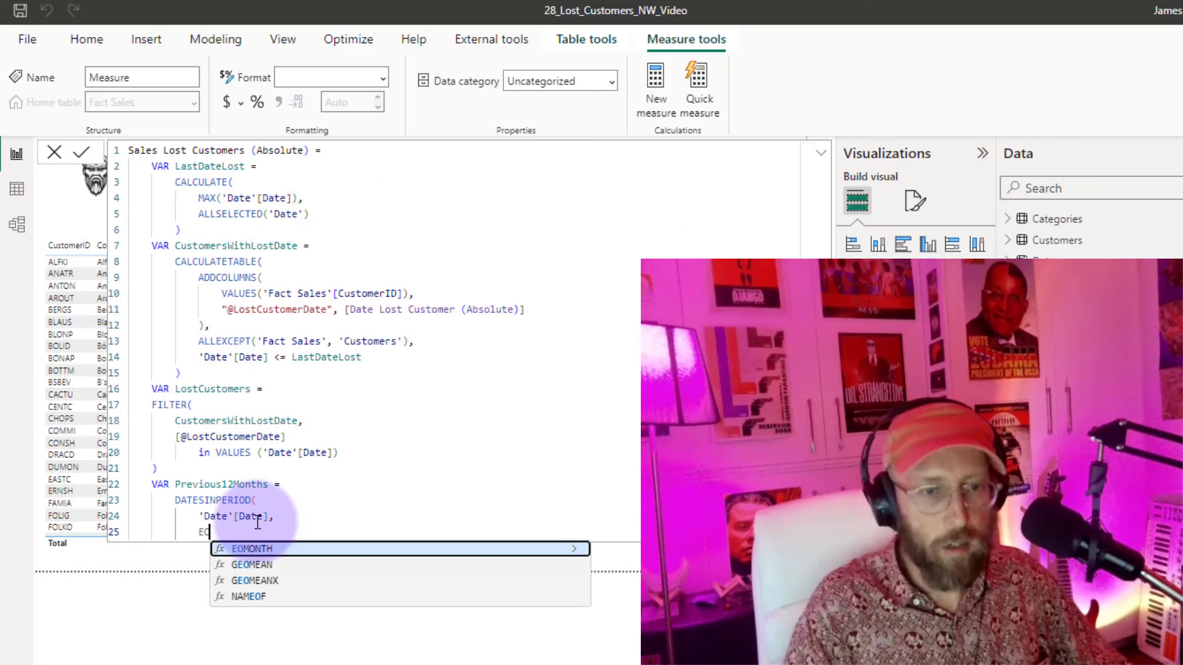
Complete the start date argument of DATESINPERIOD as EOMONTH(MAX('Date'[Date]),-3)
{"action": "type", "text": "MONTH(MAX"}
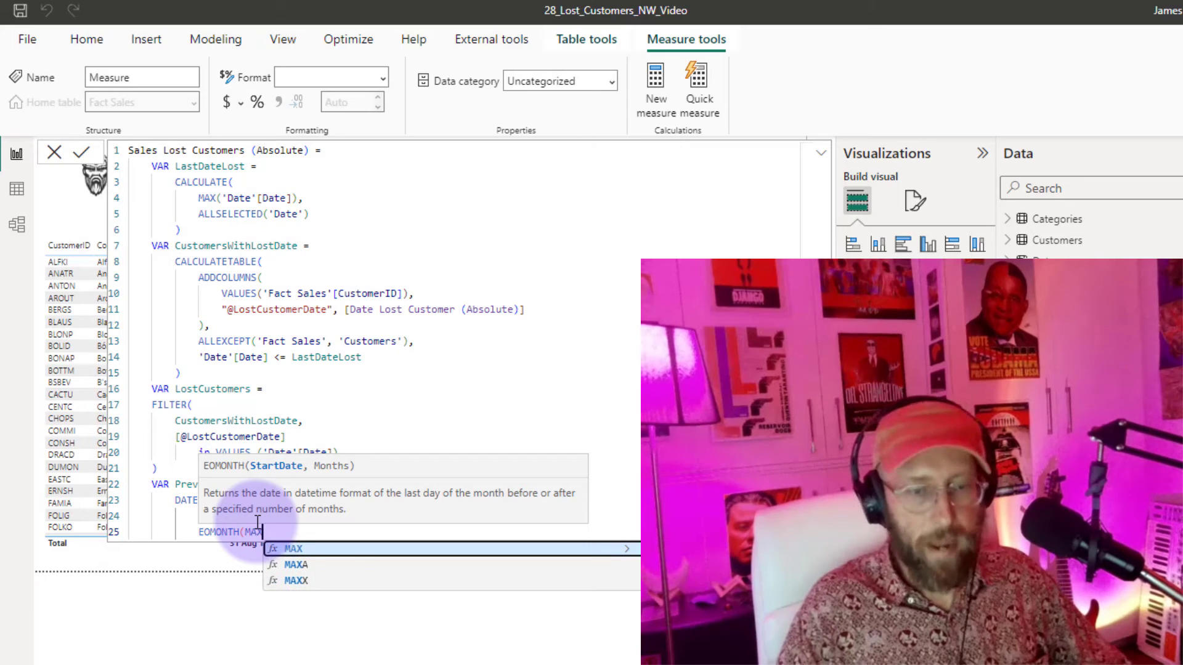
{"action": "type", "text": "('Date'[Date]),"}
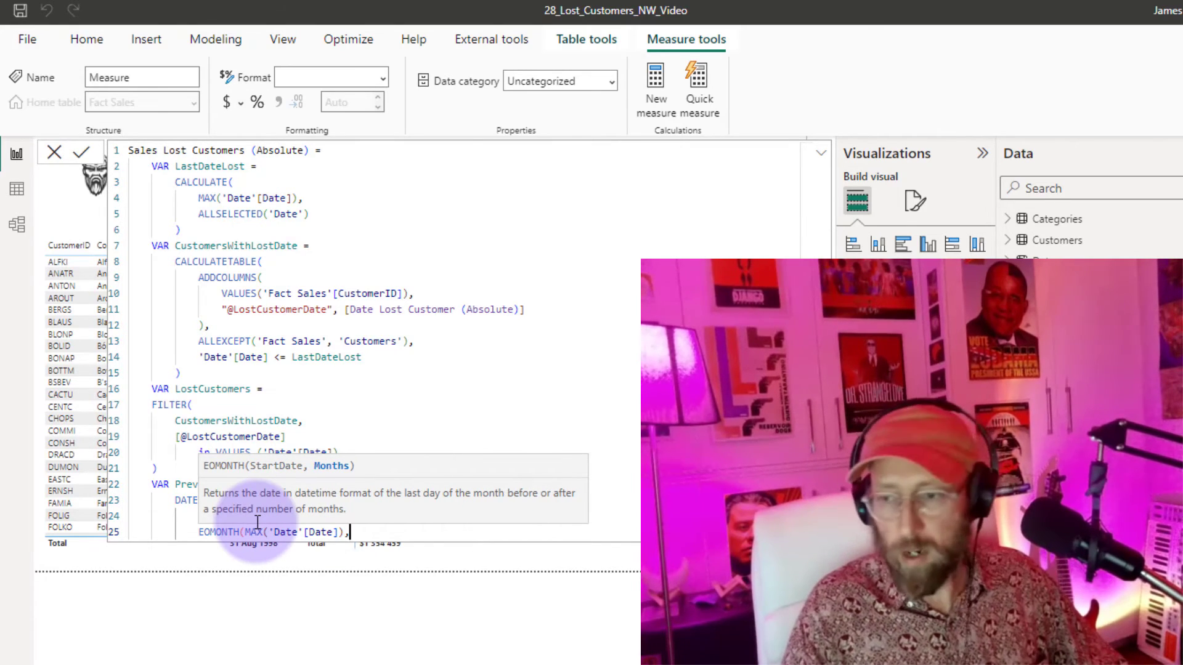
{"action": "type", "text": "-3"}
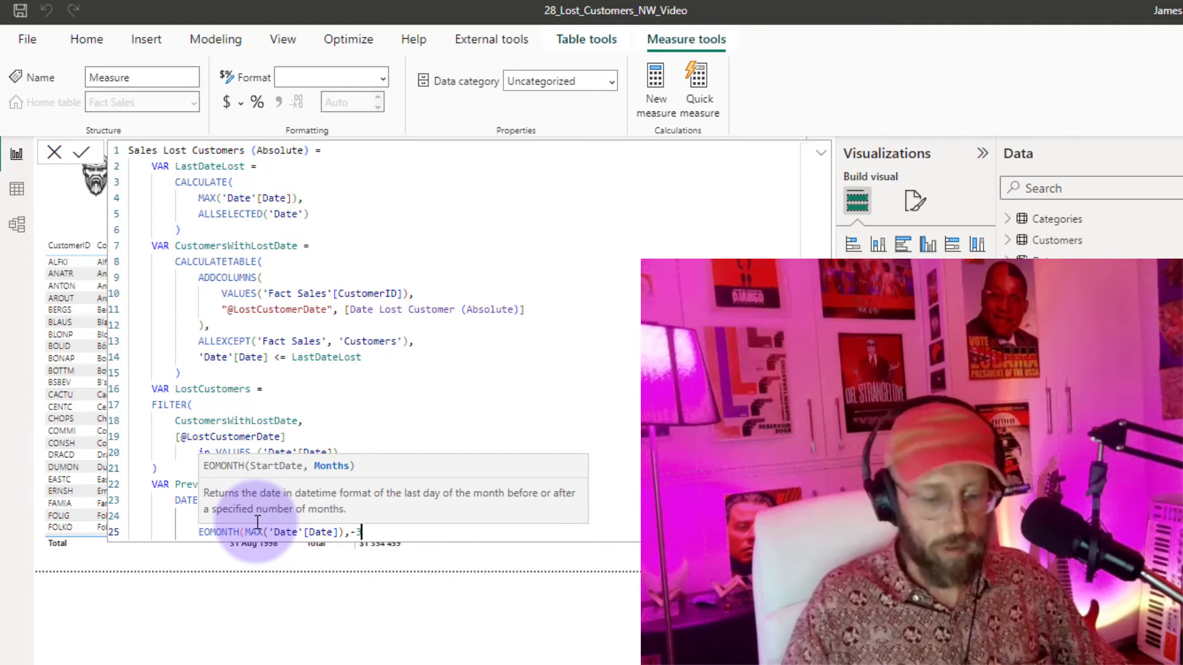
{"action": "type", "text": ")"}
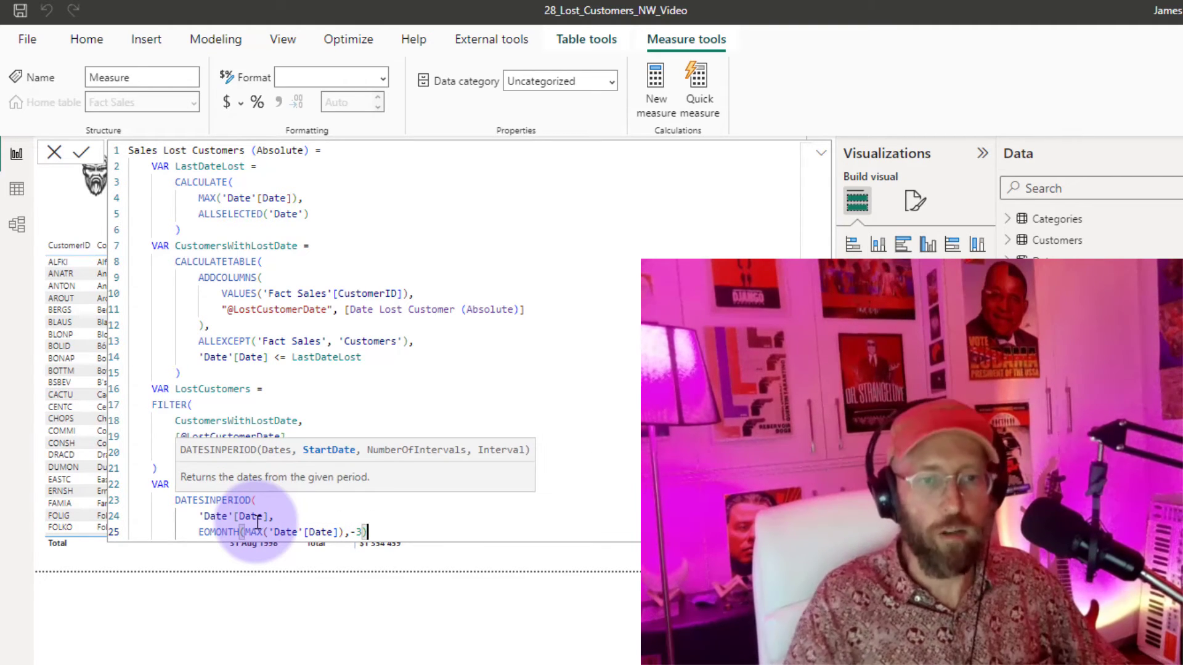
Finish the DATESINPERIOD expression with -12 intervals of MONTH and close it
{"action": "type", "text": ","}
{"action": "key", "text": "Return"}
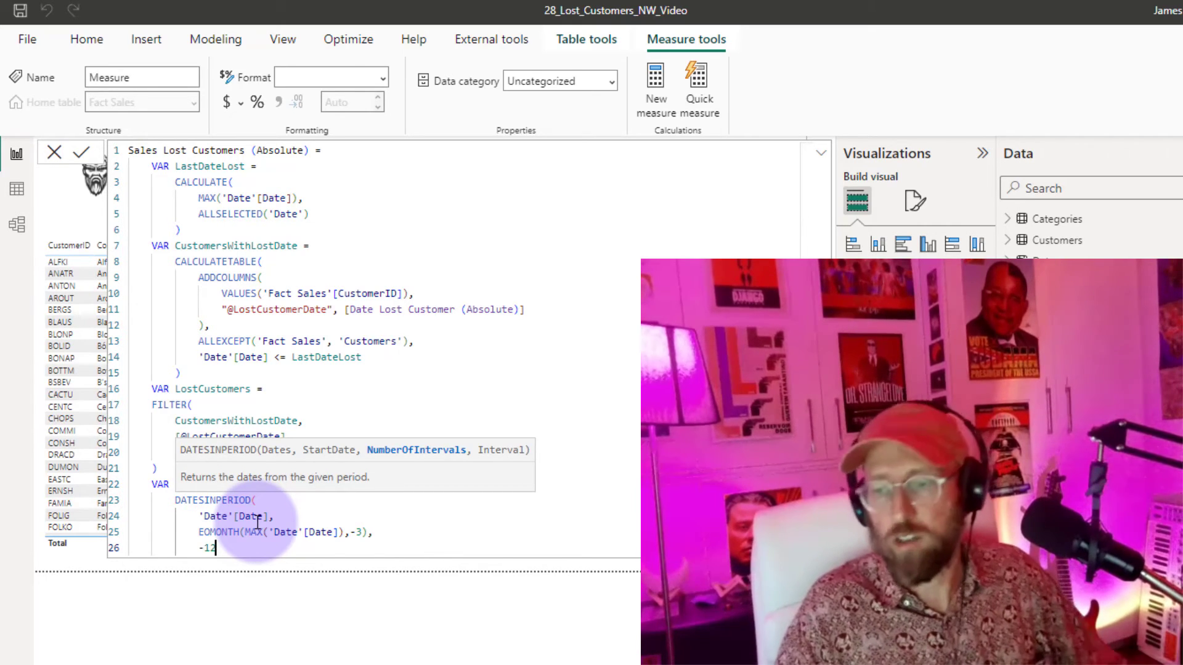
{"action": "type", "text": ","}
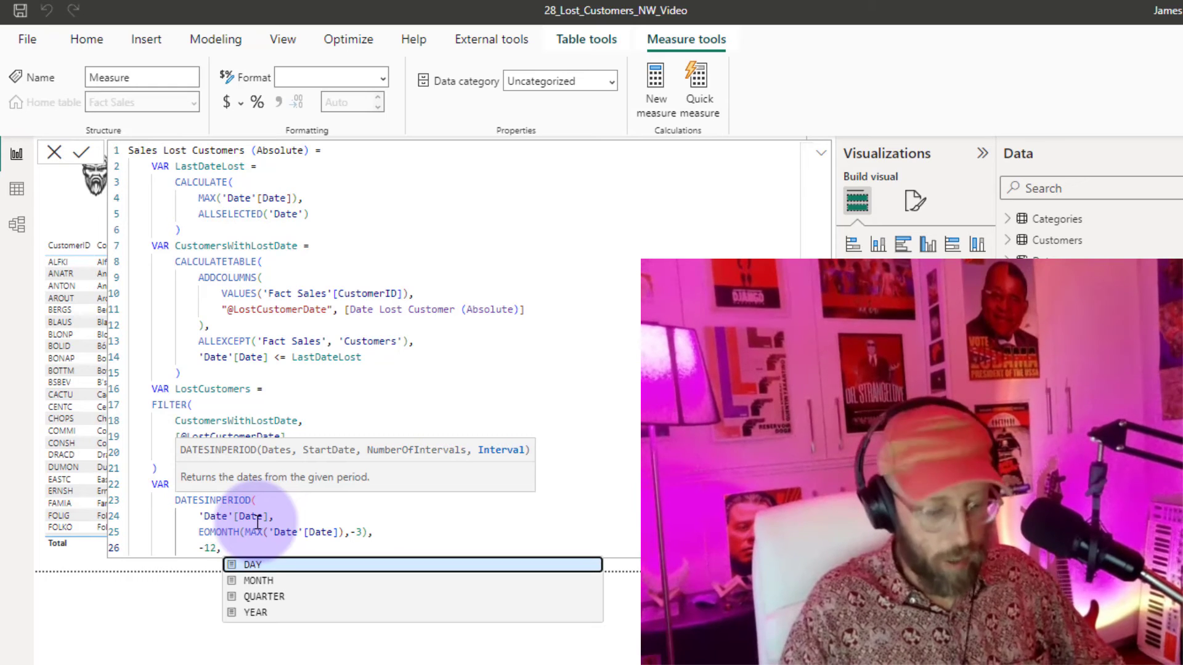
{"action": "type", "text": " MONTH"}
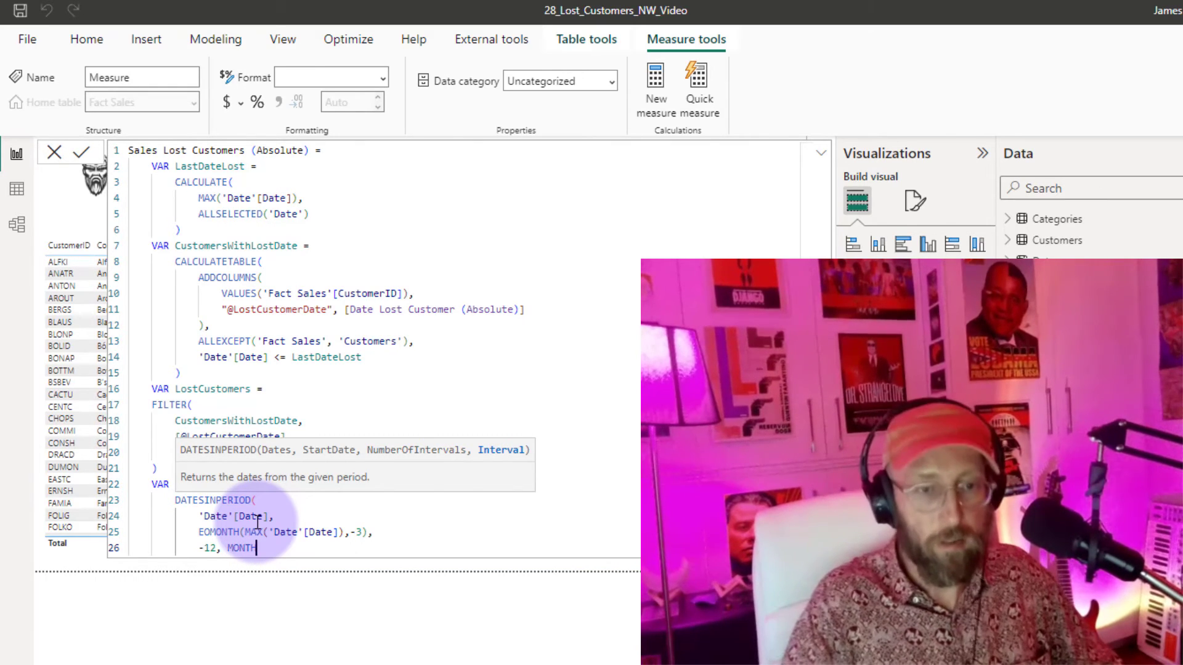
{"action": "type", "text": ")"}
{"action": "key", "text": "shift+Return"}
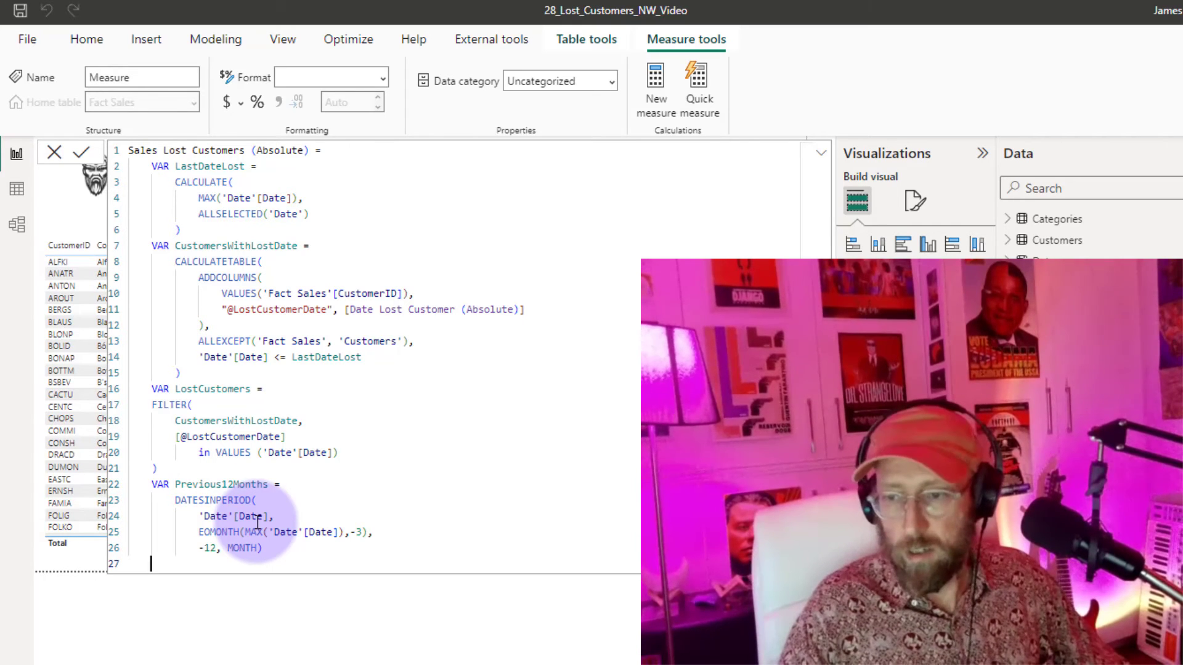
Declare a Result variable that starts a CALCULATE expression on the [Total Sales] measure
{"action": "type", "text": "VAR "}
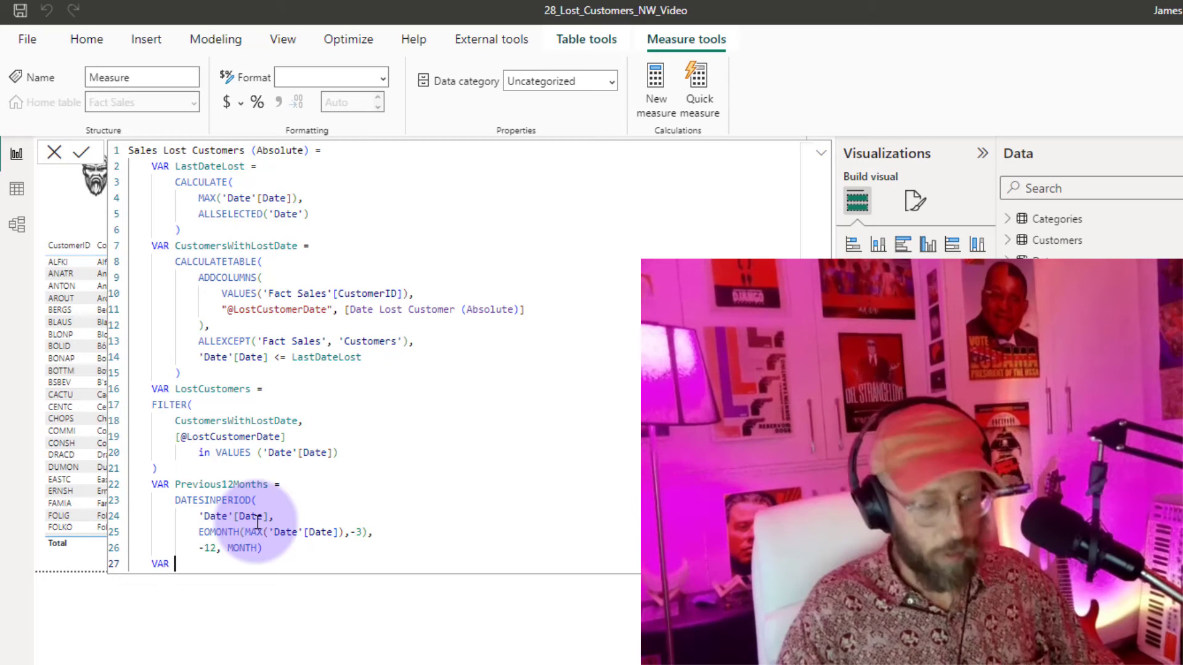
{"action": "type", "text": "Result ="}
{"action": "key", "text": "shift+Return"}
{"action": "type", "text": "CAL"}
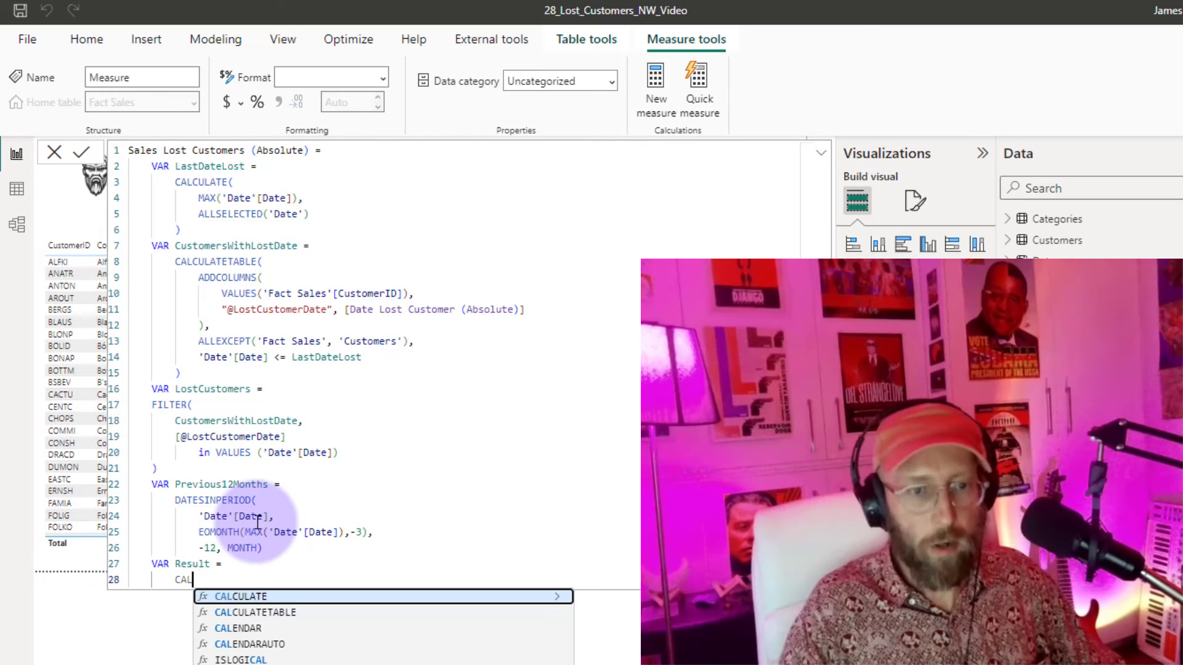
{"action": "key", "text": "Tab"}
{"action": "key", "text": "shift+Return"}
{"action": "type", "text": "[Tot"}
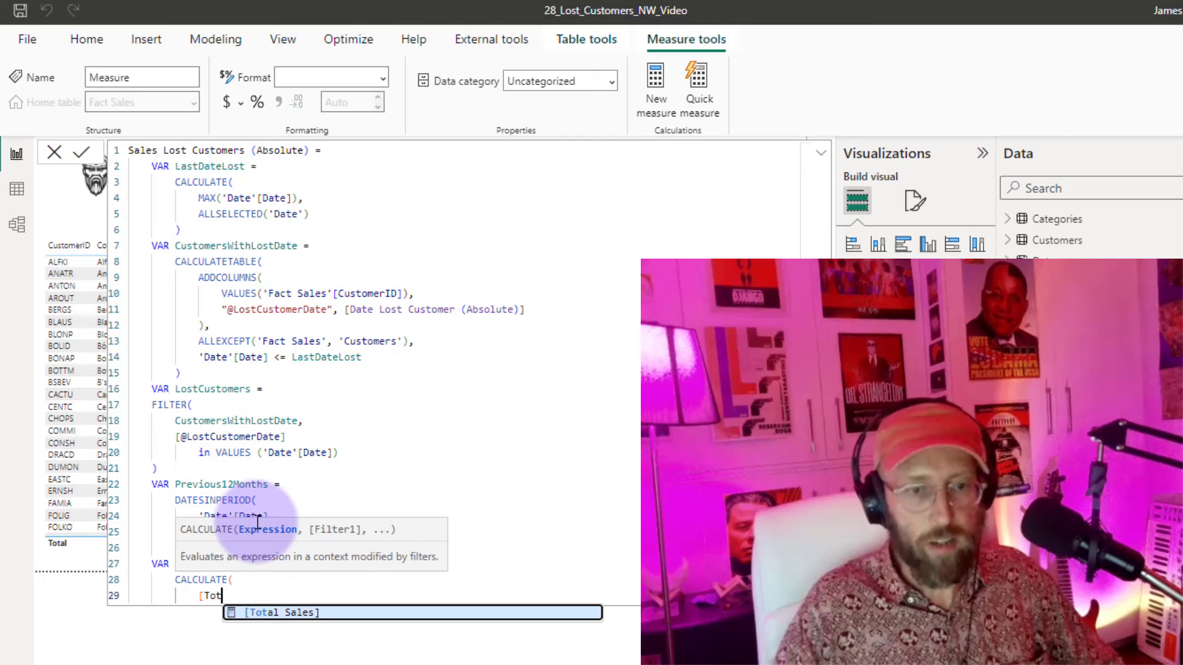
{"action": "key", "text": "Tab"}
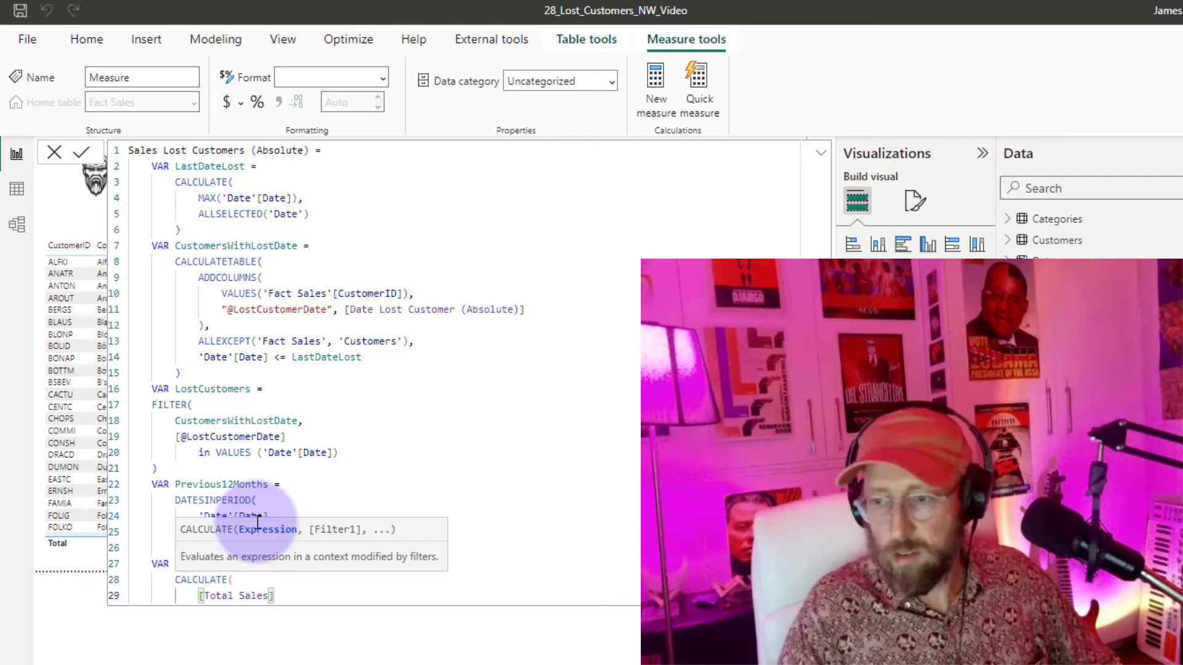
Add the Previous12Months variable as the first filter argument of the CALCULATE expression
{"action": "type", "text": ","}
{"action": "key", "text": "shift+Return"}
{"action": "type", "text": "Prev"}
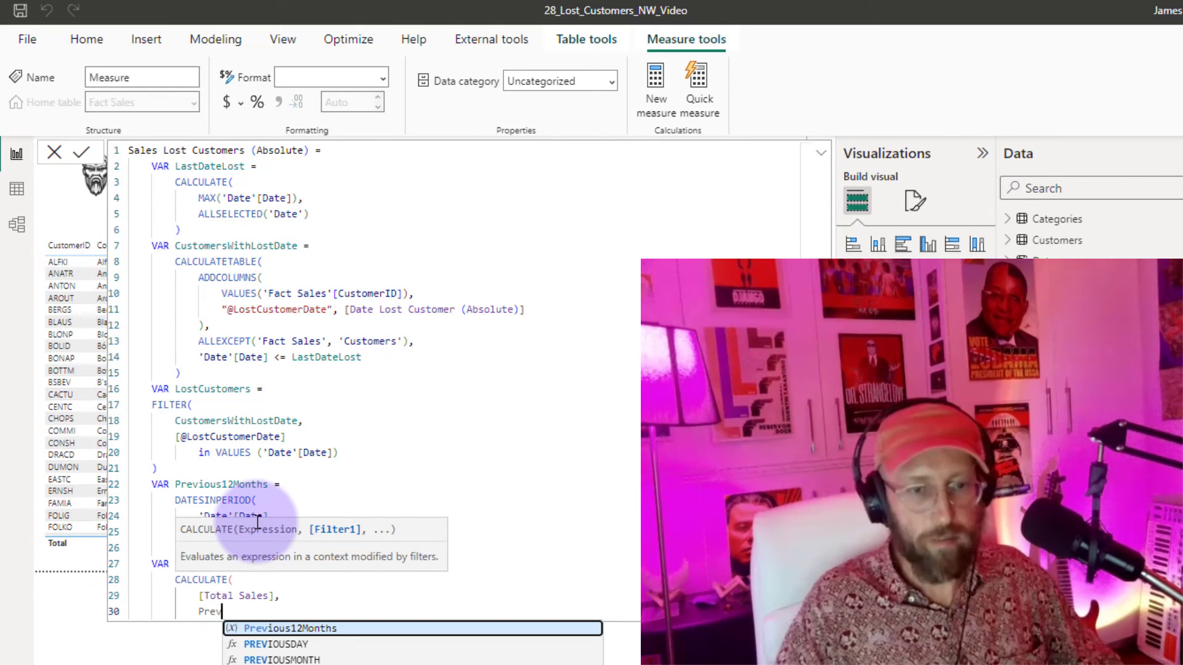
{"action": "key", "text": "Tab"}
{"action": "type", "text": "`"}
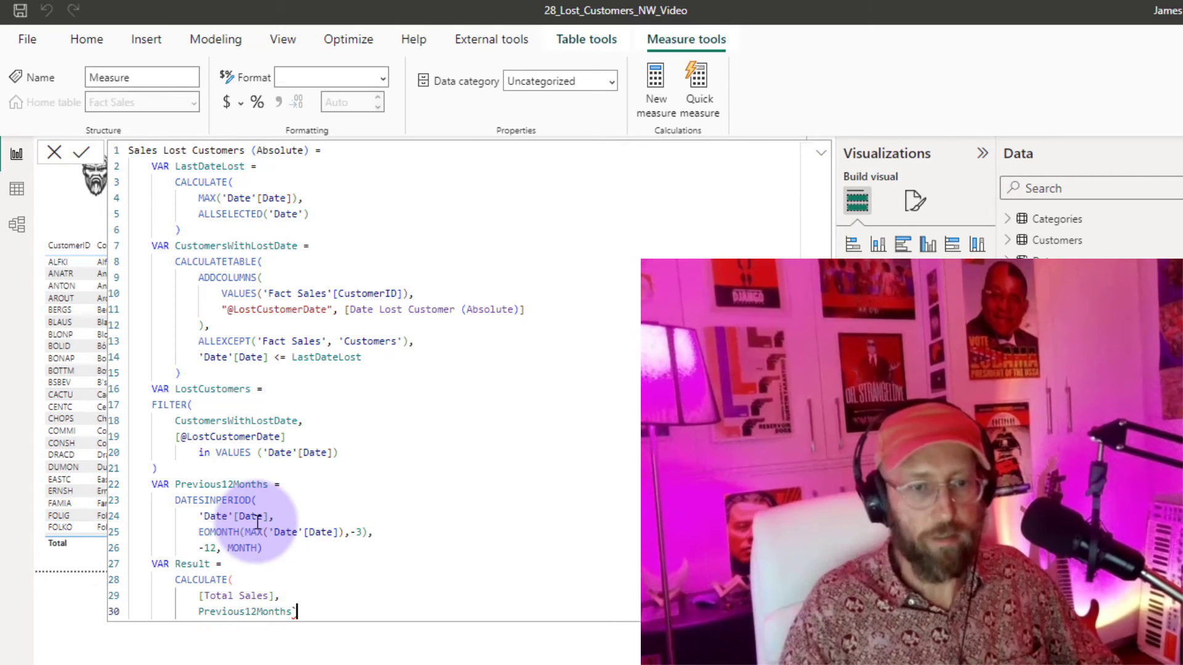
{"action": "key", "text": "BackSpace"}
{"action": "type", "text": ","}
{"action": "key", "text": "shift+Return"}
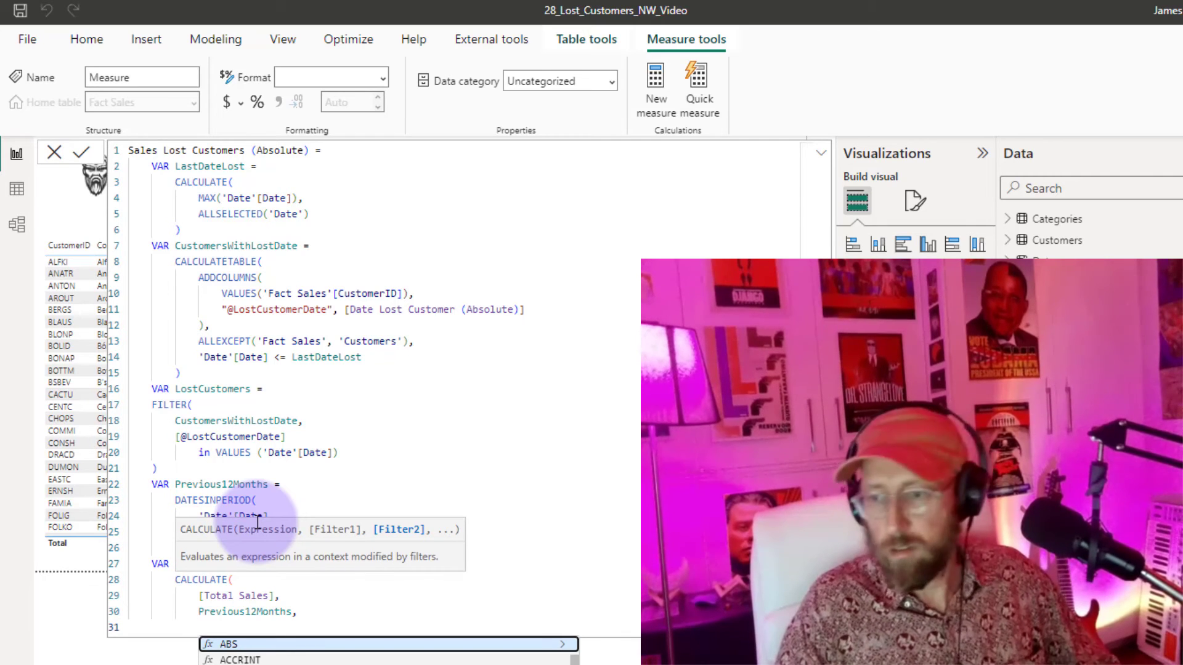
Add KEEPFILTERS(LostCustomers) as the second filter and close the CALCULATE expression
{"action": "type", "text": "keep"}
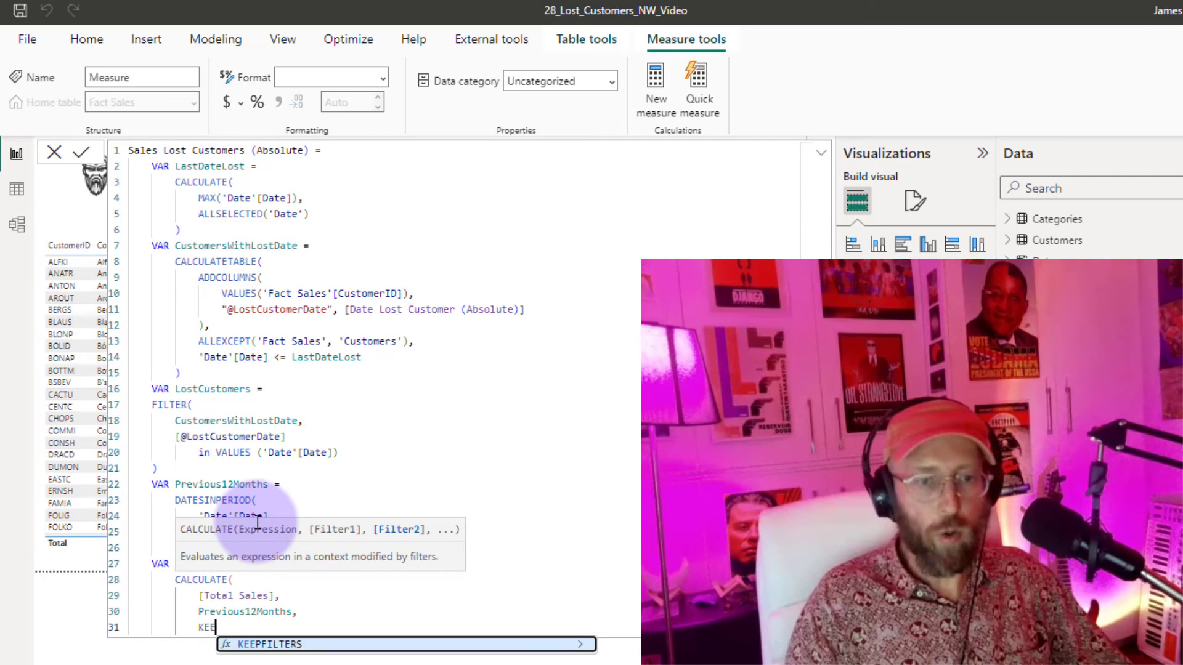
{"action": "key", "text": "Tab"}
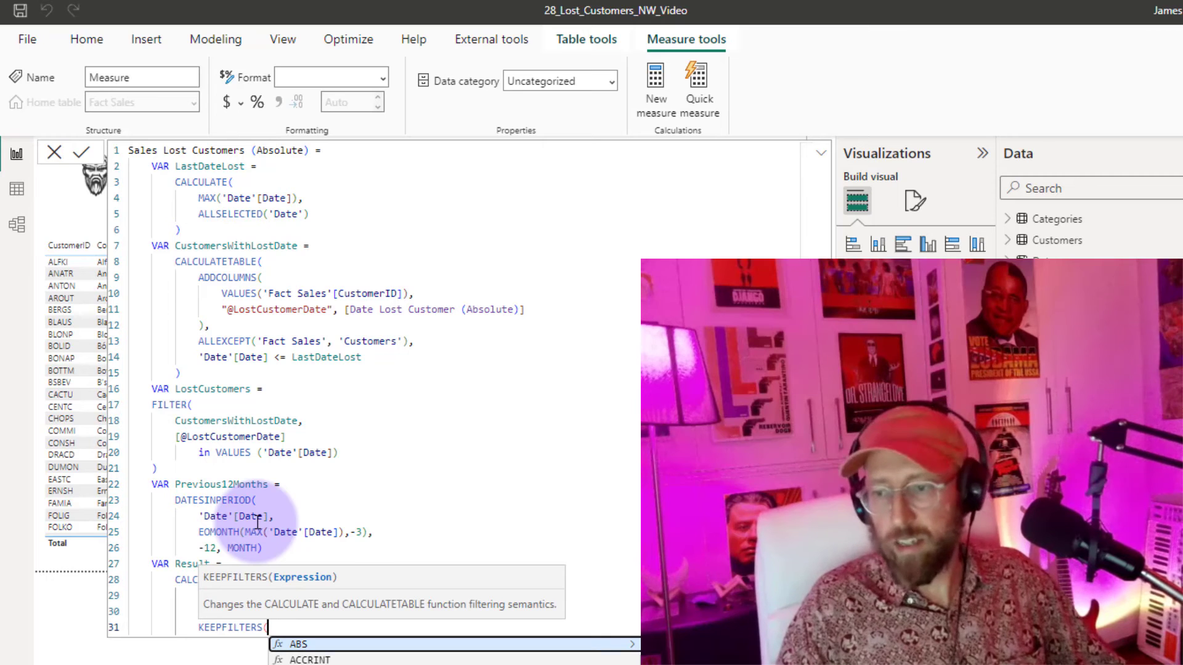
{"action": "type", "text": "Lost"}
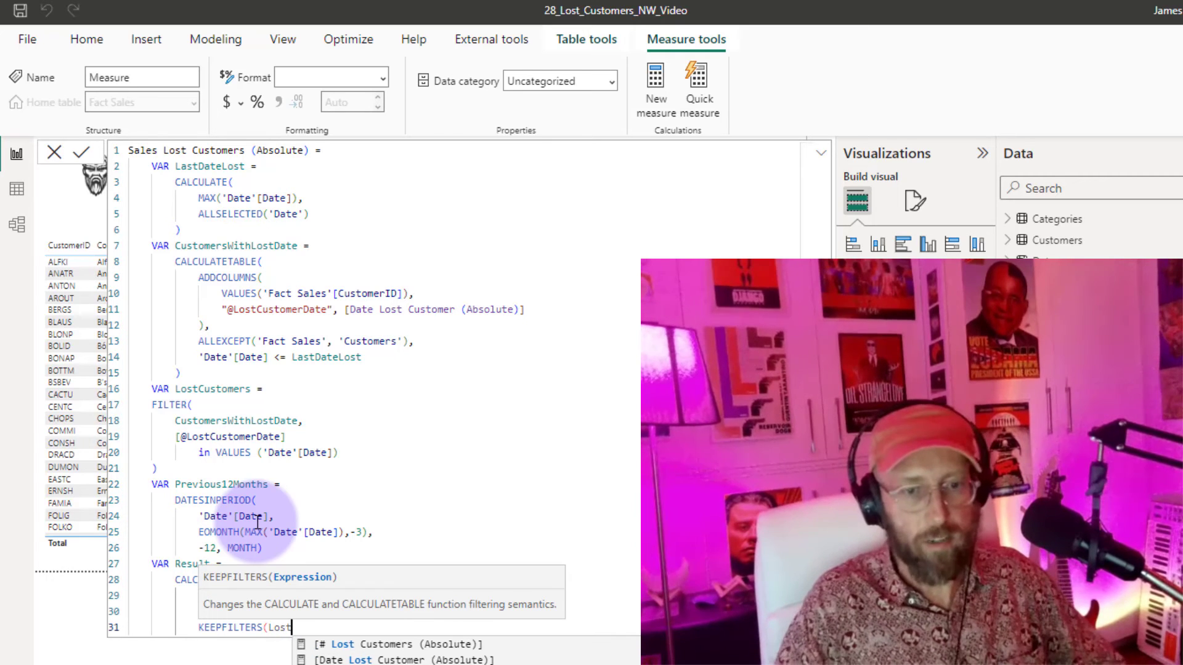
{"action": "type", "text": "Customers)"}
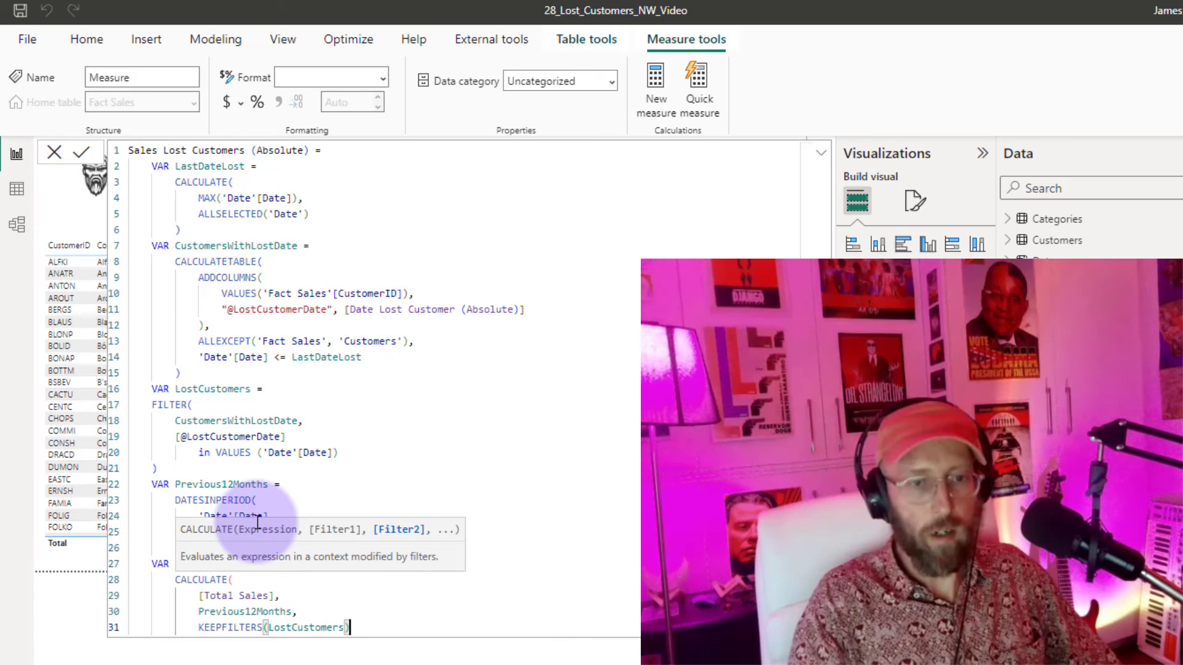
{"action": "type", "text": ")"}
{"action": "key", "text": "Return"}
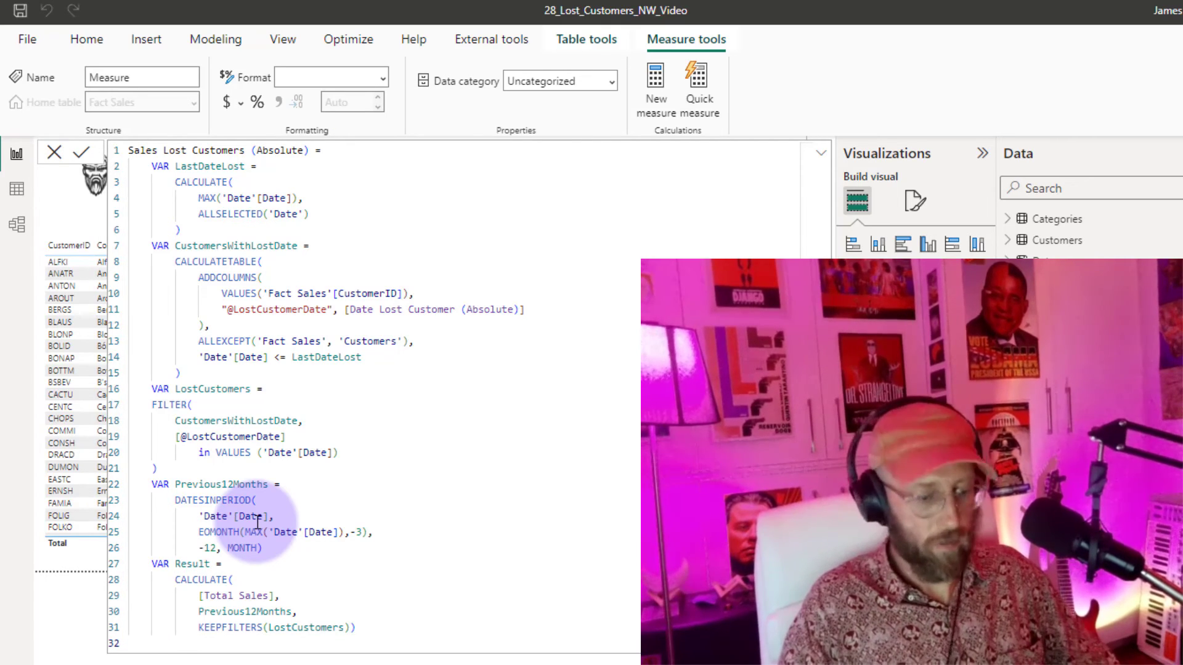
Finish and commit the measure with RETURN Result, and set its format to Currency
{"action": "type", "text": "RETURN"}
{"action": "key", "text": "Return"}
{"action": "type", "text": "Result"}
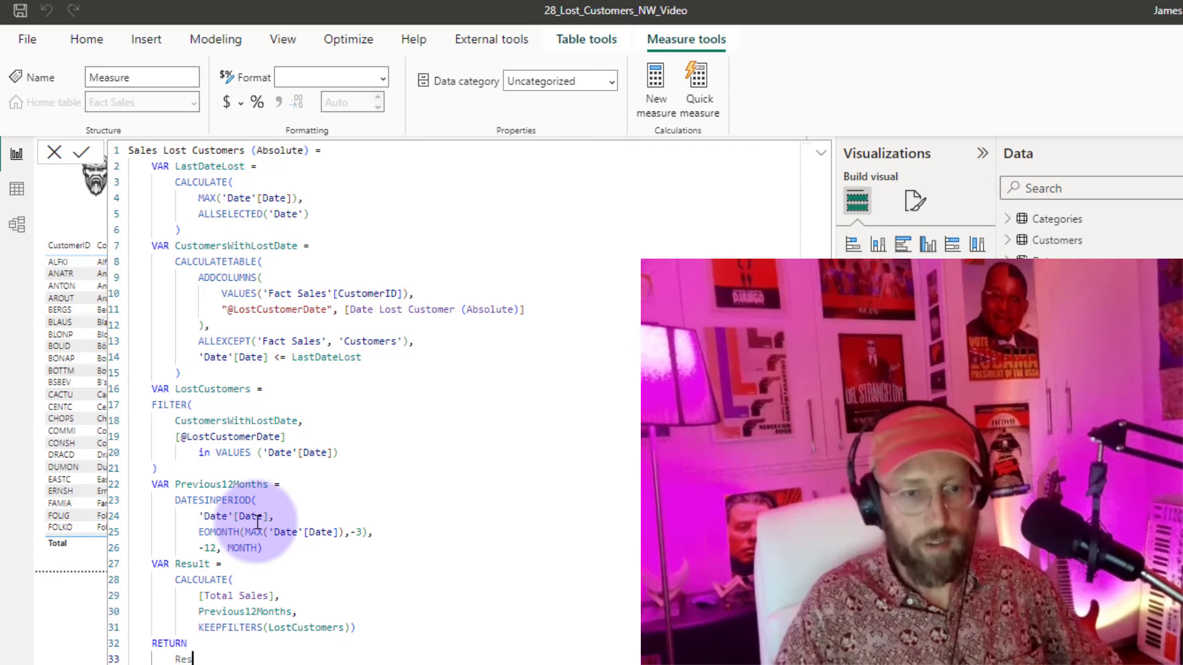
{"action": "left_click", "coordinate": [81, 152]}
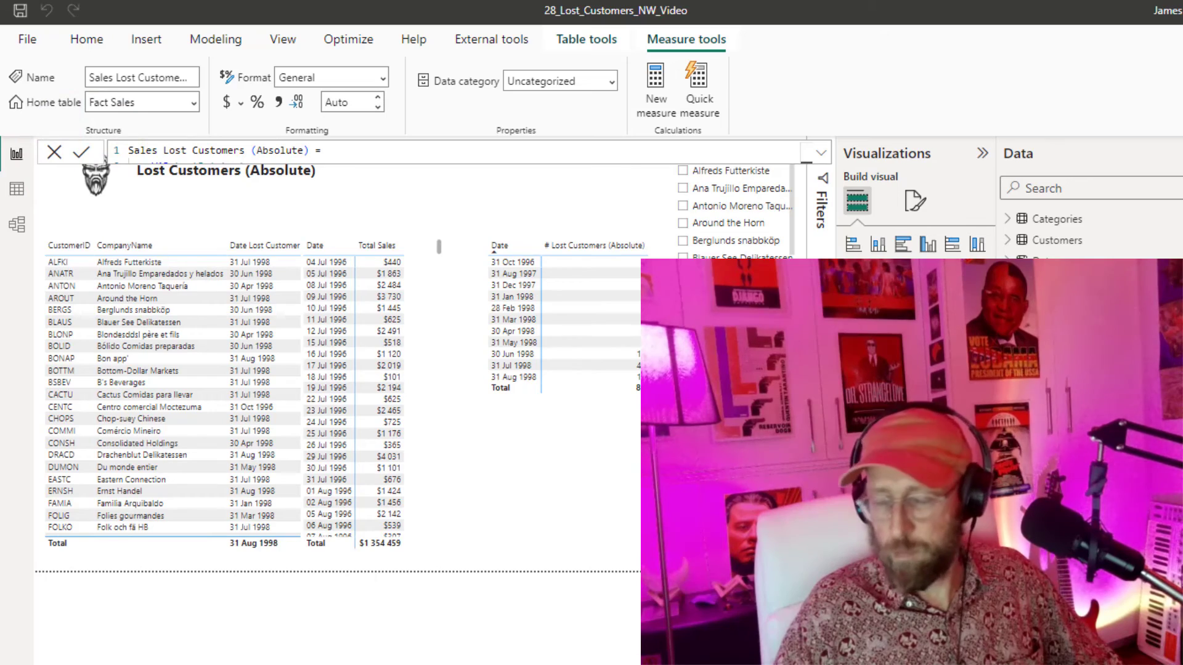
{"action": "left_click", "coordinate": [383, 77]}
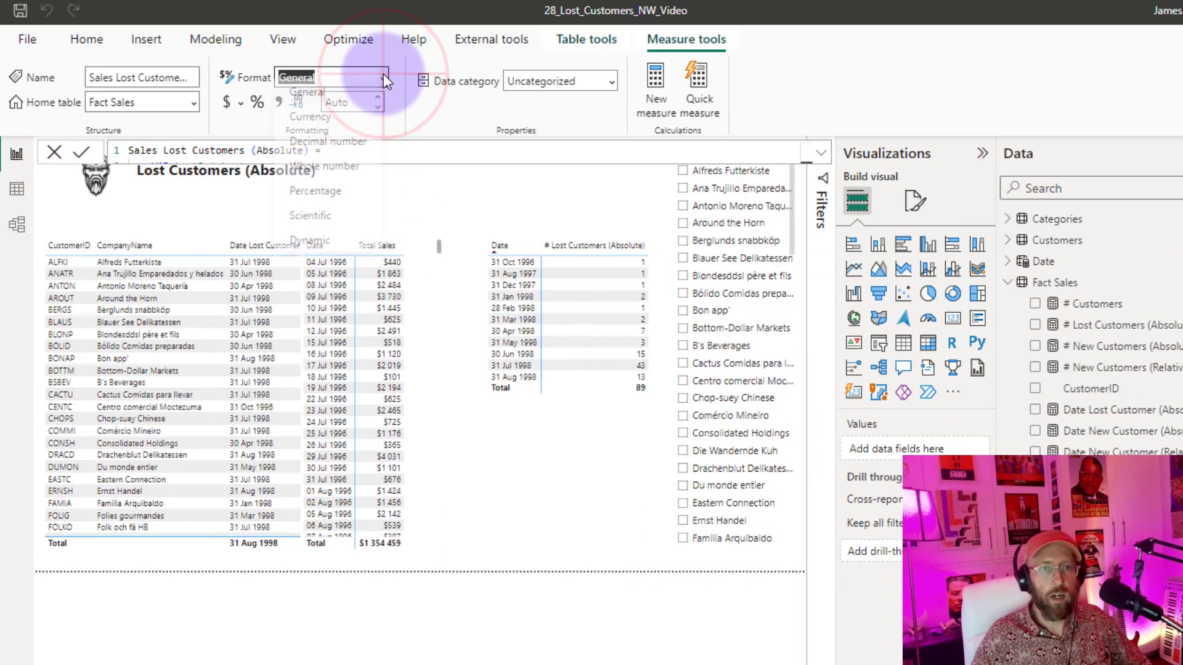
{"action": "left_click", "coordinate": [320, 117]}
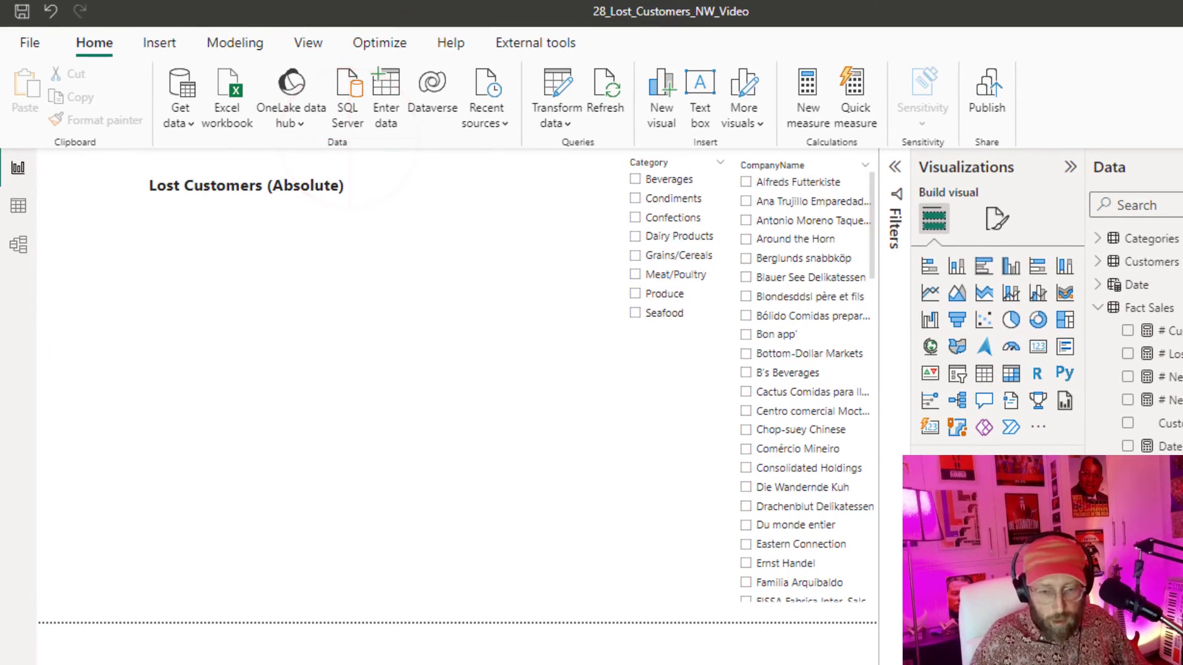
Add the # Lost Customers (Absolute) measure to the Year and Month matrix and check its monthly values
{"action": "left_click", "coordinate": [349, 397]}
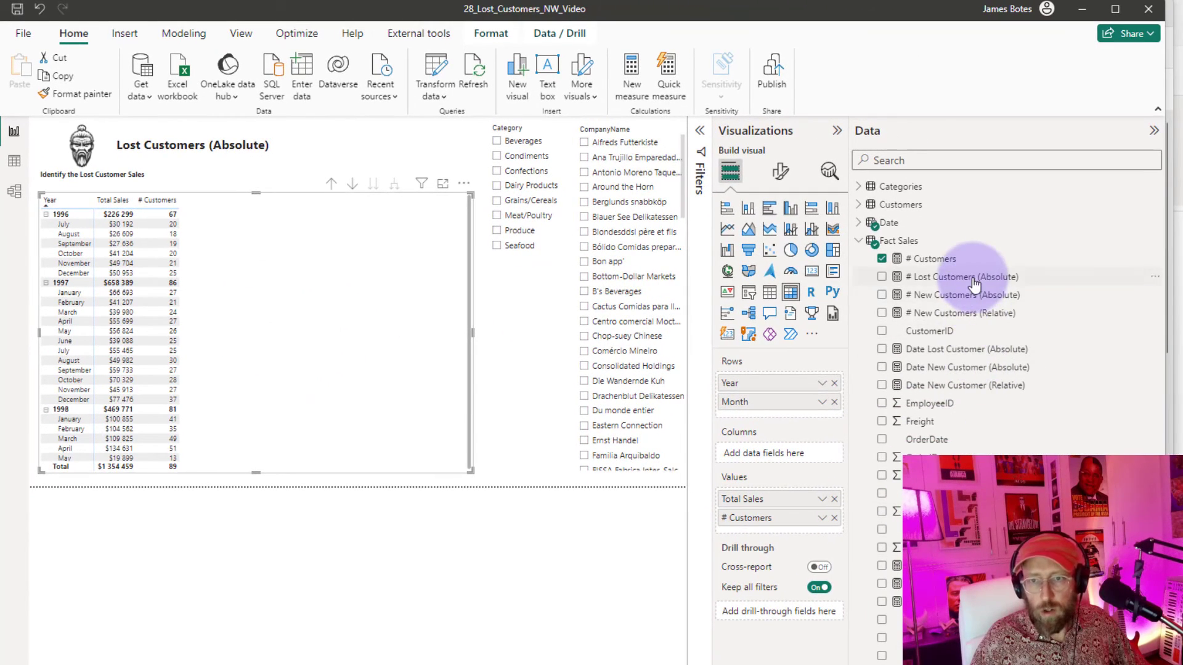
{"action": "left_click_drag", "start_coordinate": [921, 277], "coordinate": [288, 319]}
{"action": "scroll", "coordinate": [238, 281], "scroll_direction": "down", "scroll_amount": 1}
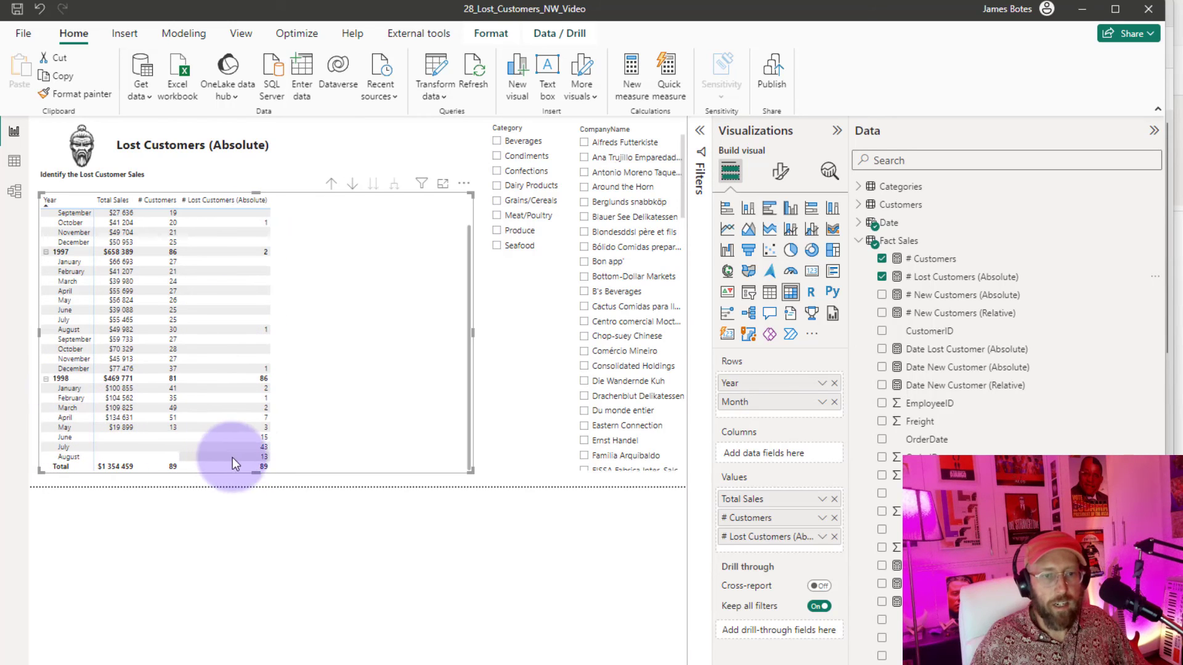
{"action": "scroll", "coordinate": [382, 282], "scroll_direction": "up", "scroll_amount": 1}
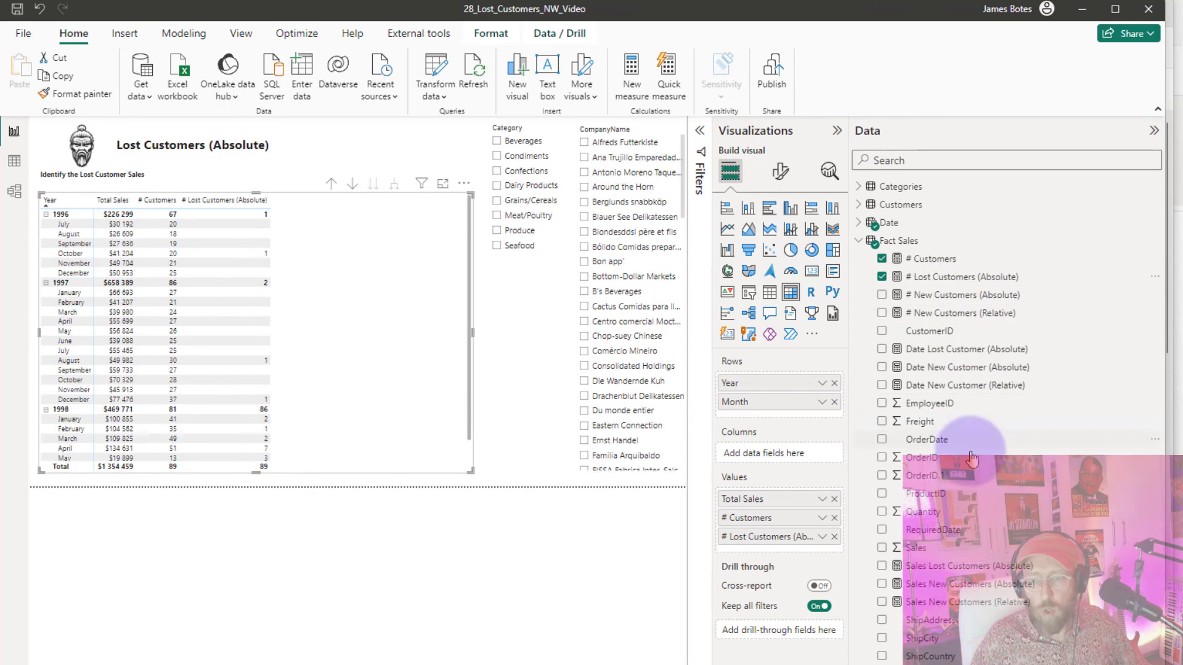
Add Sales Lost Customers (Absolute) to the matrix and narrow its column so the header wraps over three lines
{"action": "left_click_drag", "start_coordinate": [937, 566], "coordinate": [359, 363]}
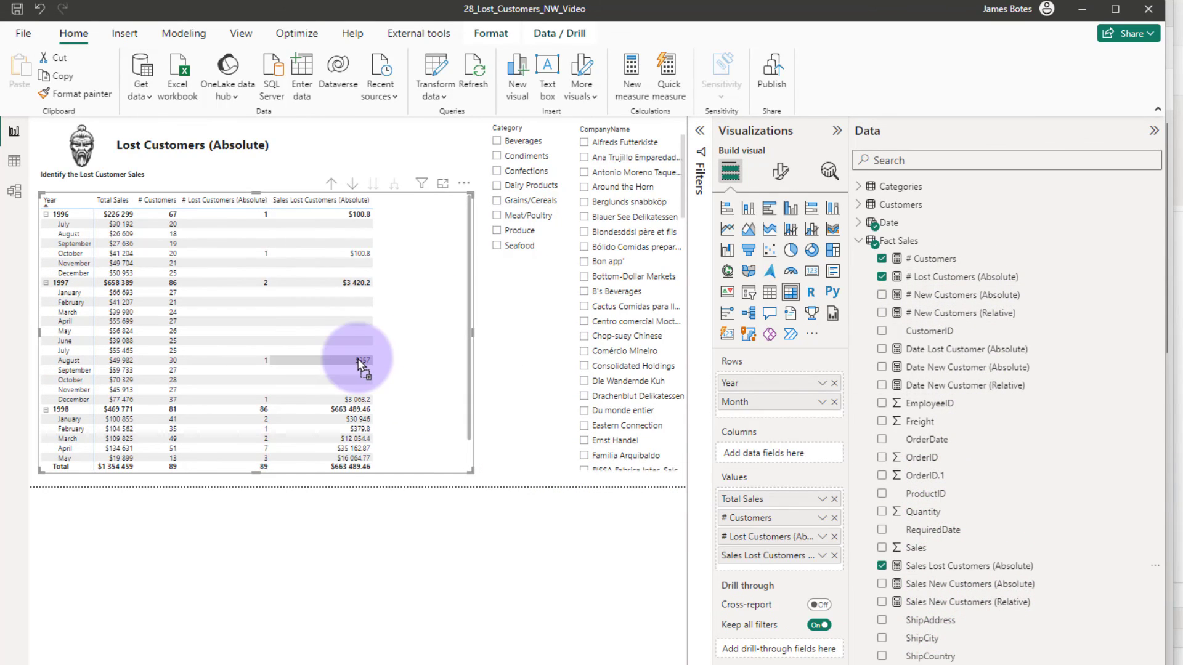
{"action": "left_click_drag", "start_coordinate": [372, 201], "coordinate": [346, 199]}
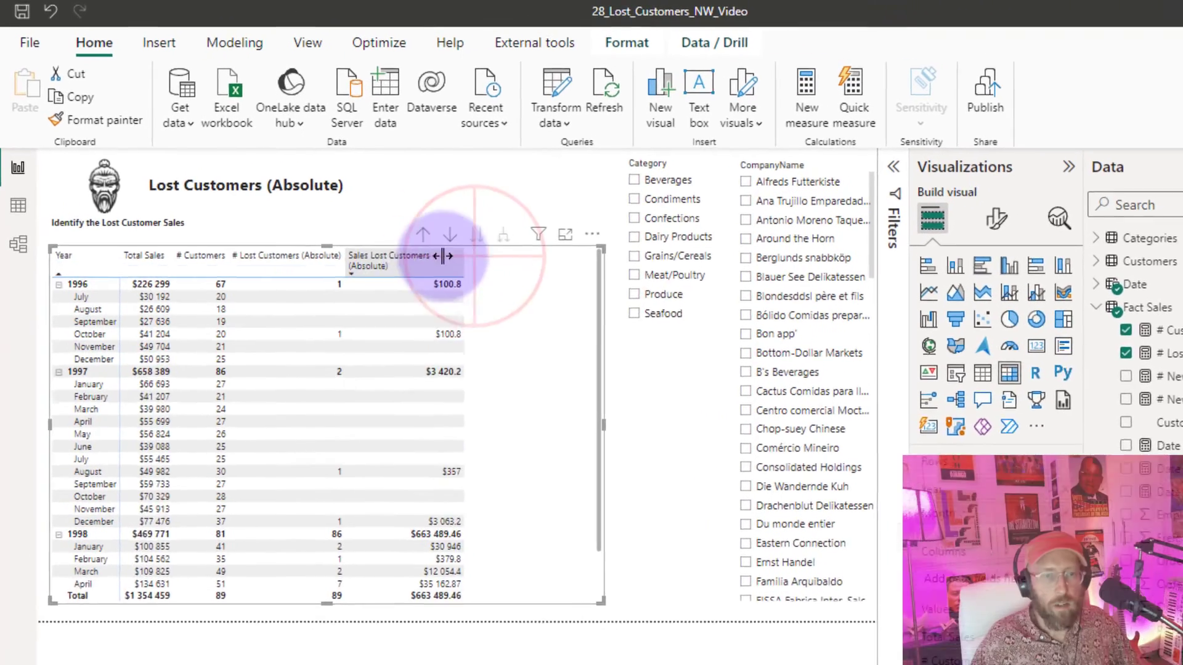
{"action": "left_click_drag", "start_coordinate": [442, 255], "coordinate": [433, 261]}
{"action": "scroll", "coordinate": [419, 369], "scroll_direction": "down", "scroll_amount": 2}
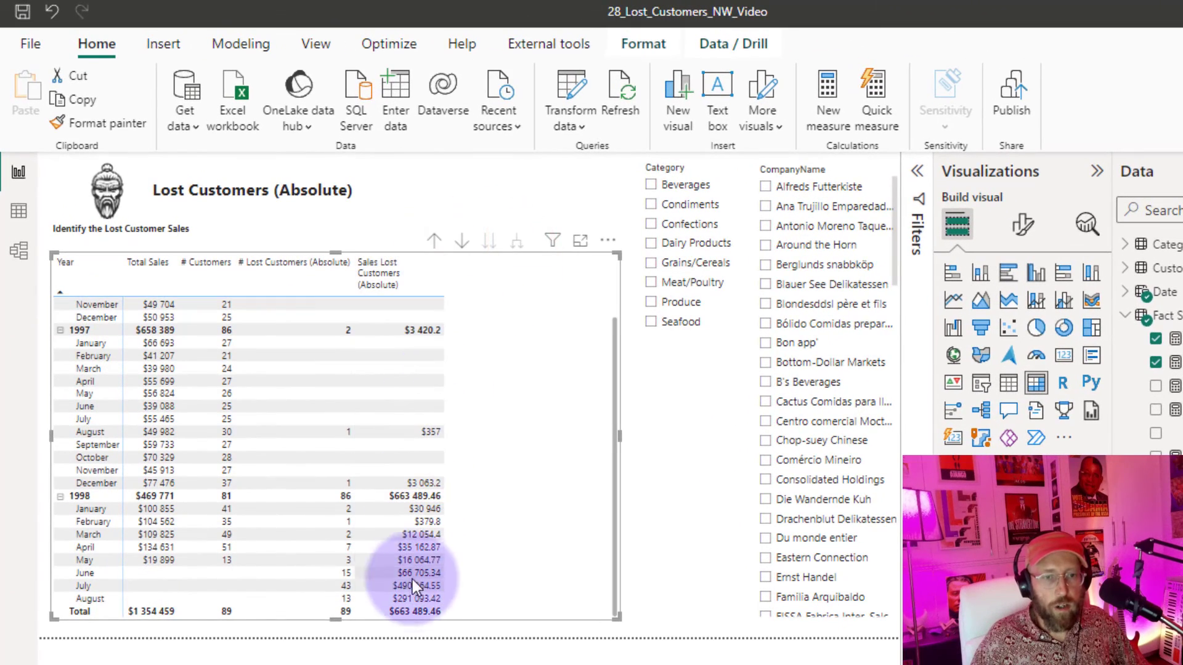